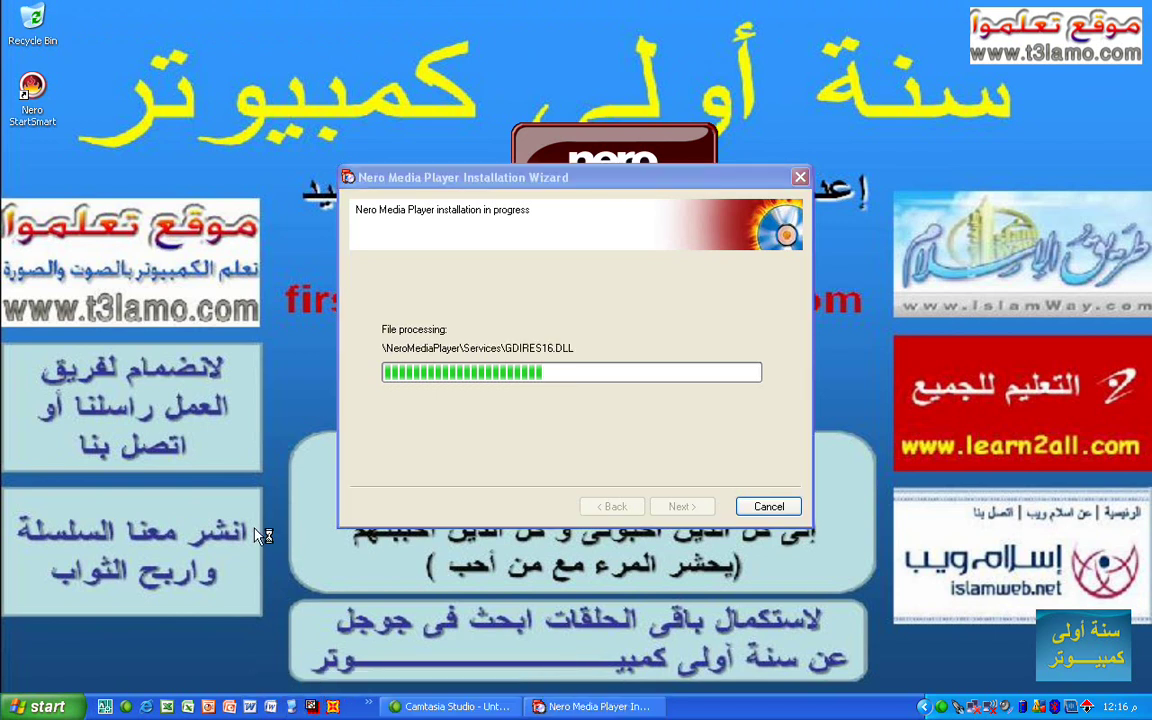
Open My Documents from My Computer and check the commands offered at the My Pictures folder
key(super+e)
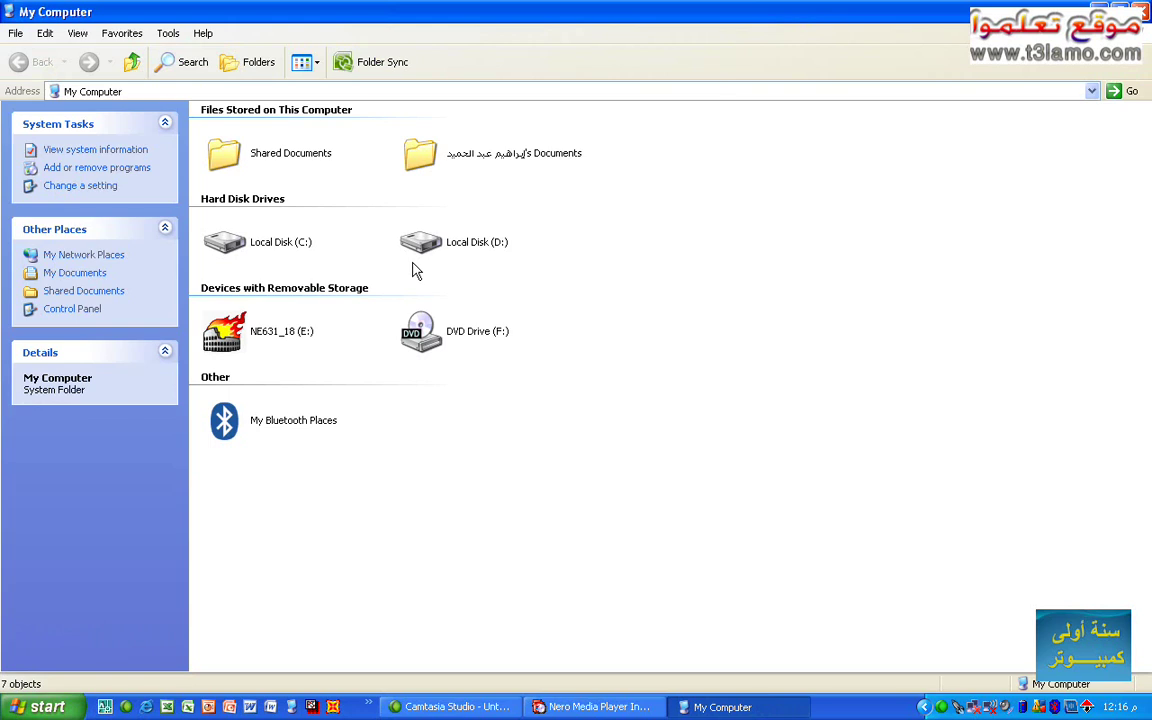
double_click(424, 158)
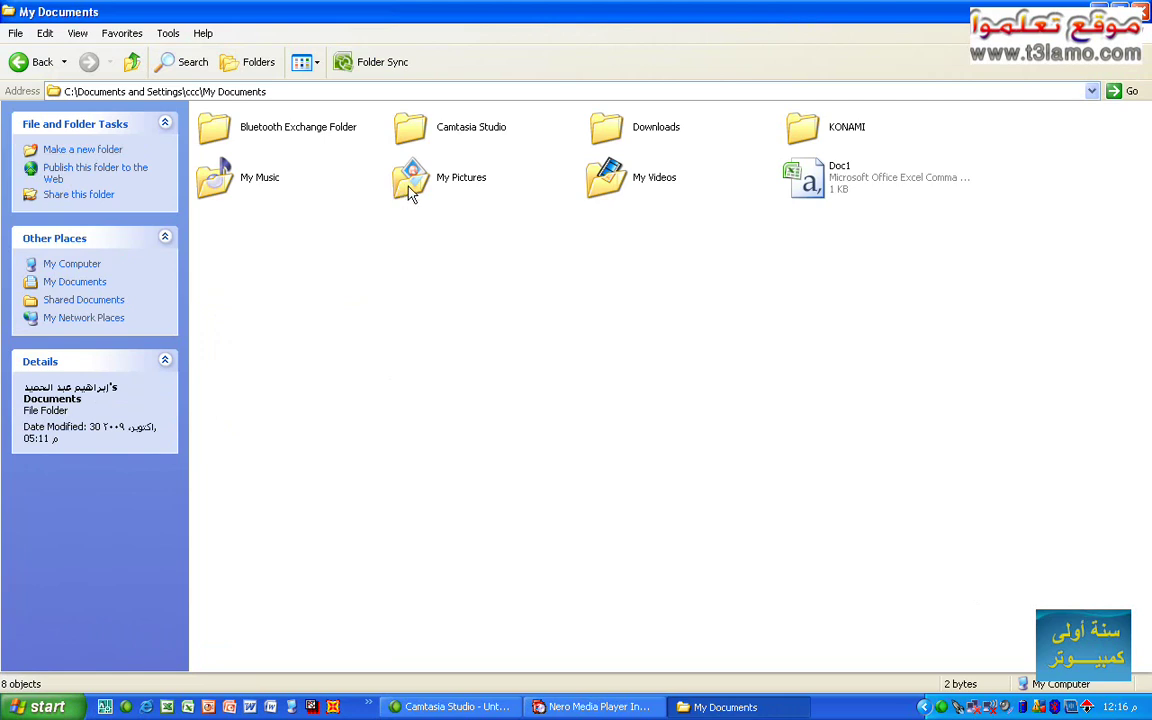
right_click(410, 193)
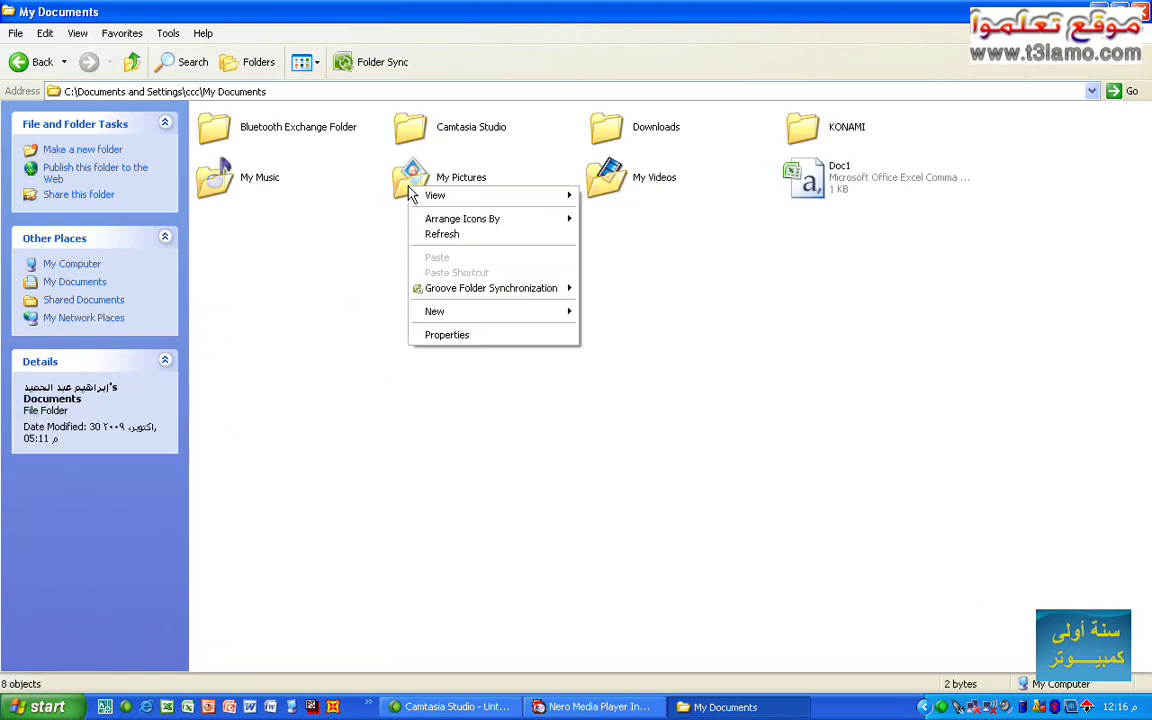
click(350, 322)
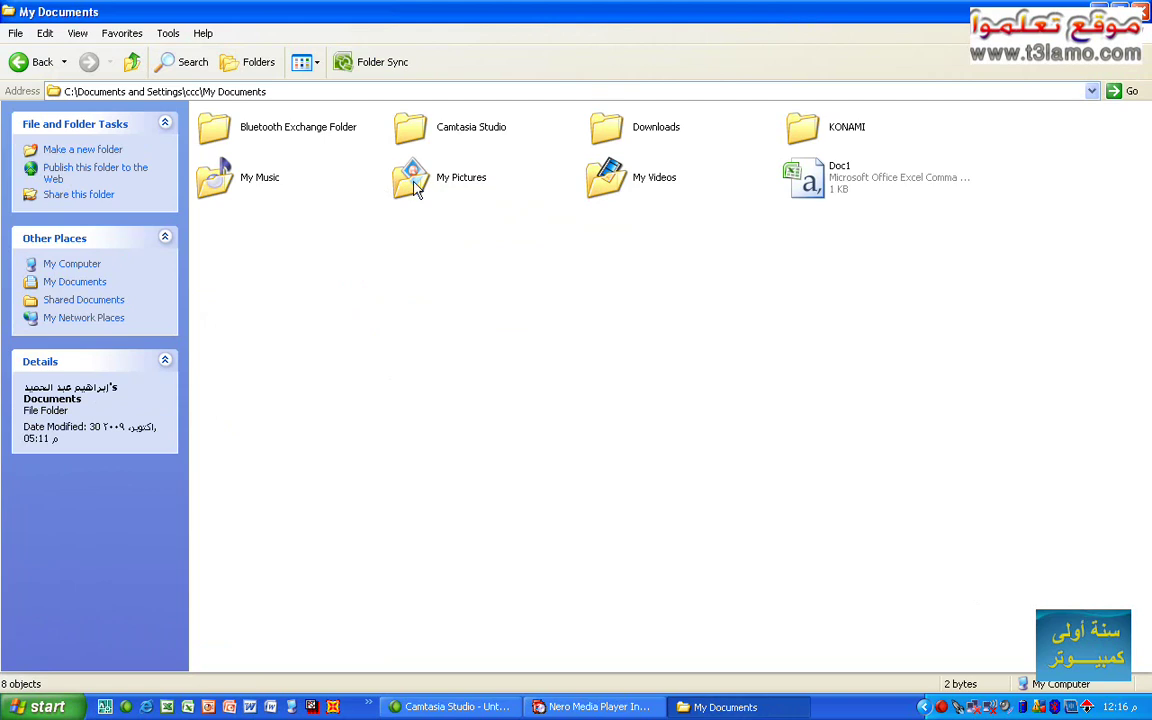
click(416, 188)
right_click(414, 183)
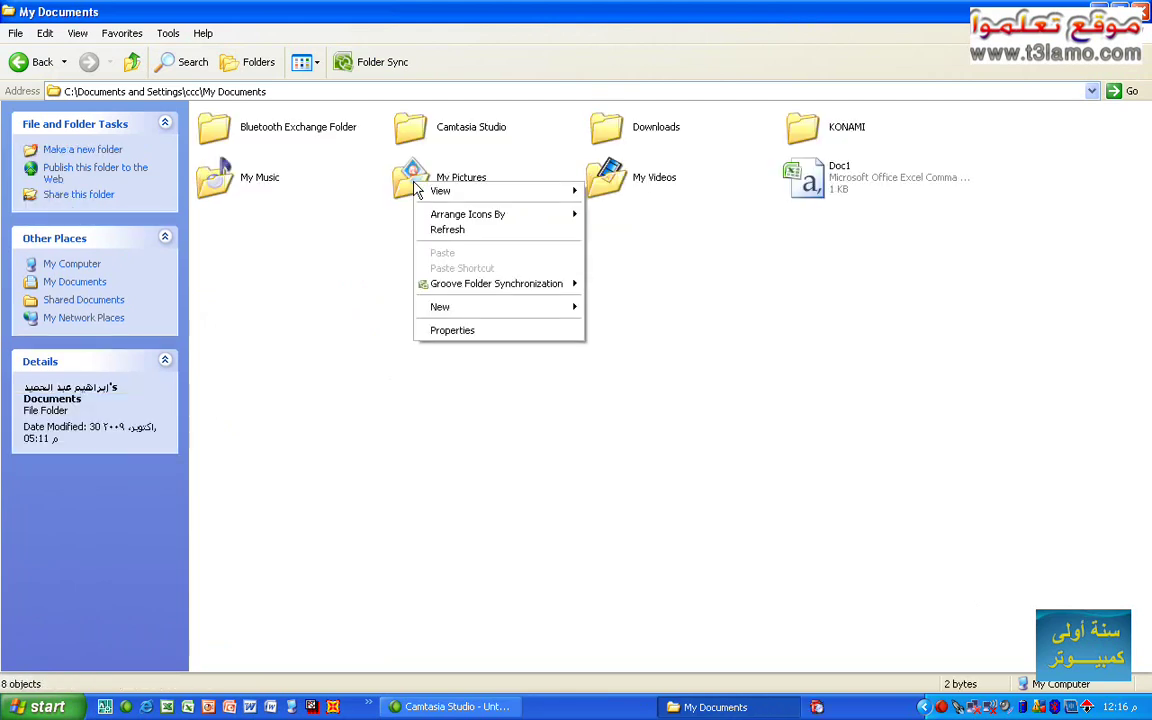
click(525, 155)
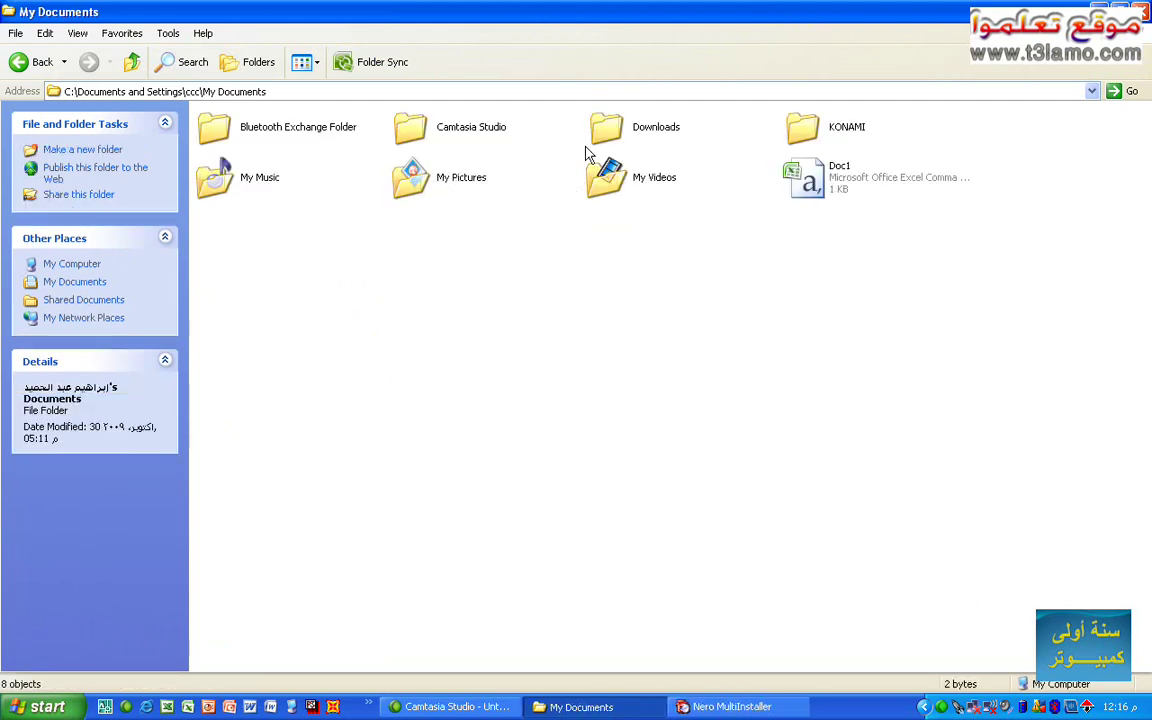
Look through the Send To destinations of the KONAMI folder up to the NE631_18 (E:) drive without sending it
click(818, 122)
right_click(818, 120)
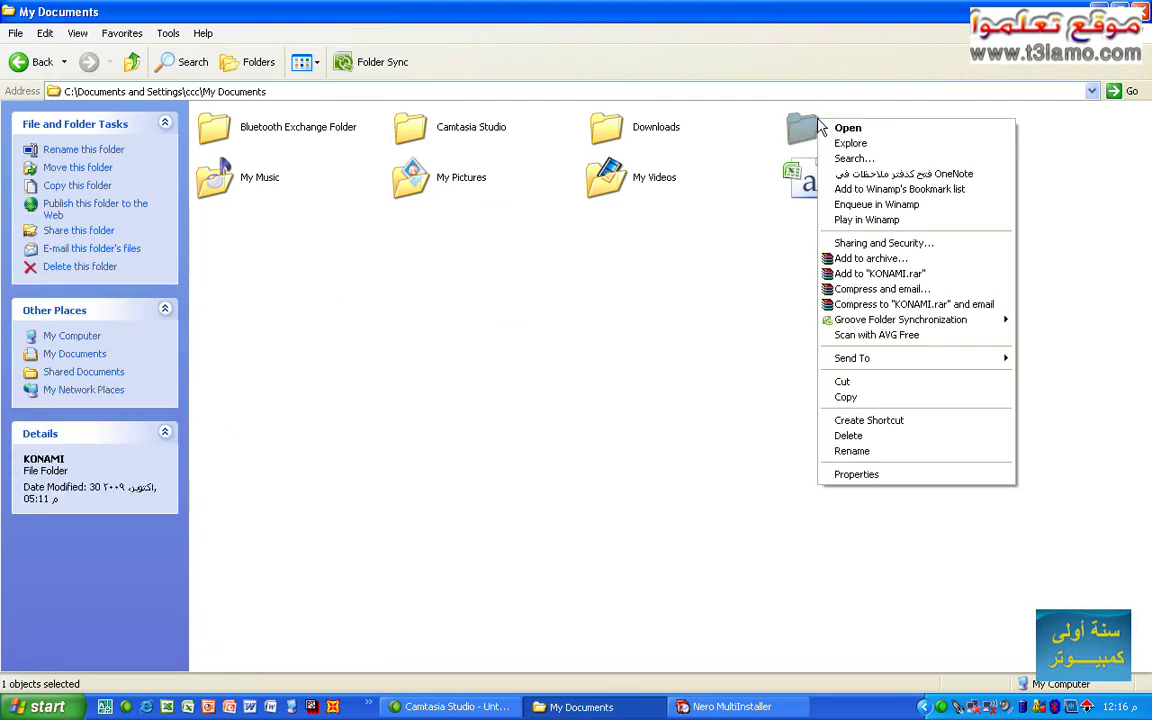
mouse_move(931, 365)
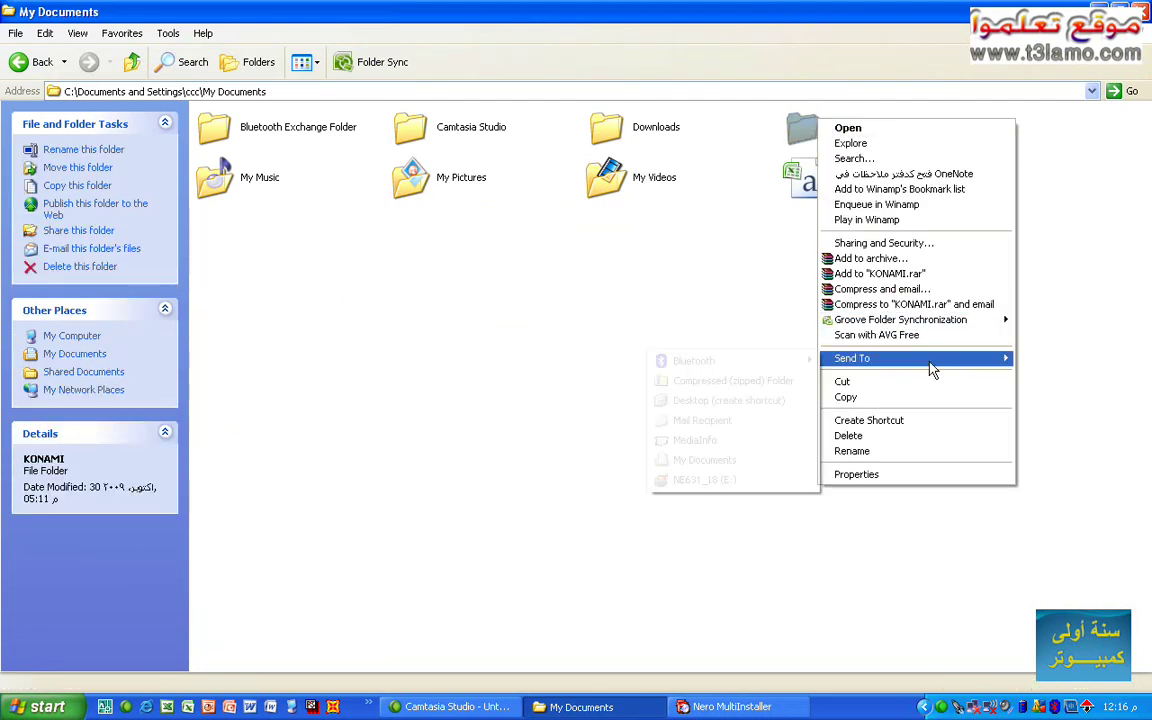
mouse_move(878, 362)
mouse_move(783, 370)
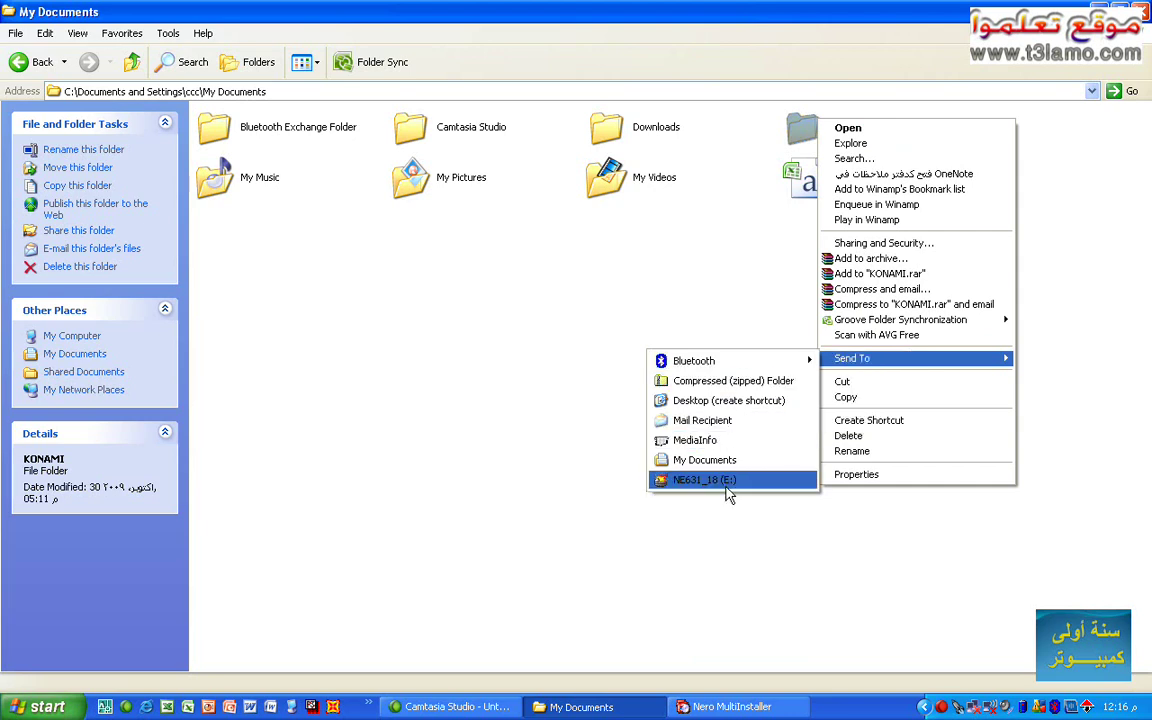
click(489, 566)
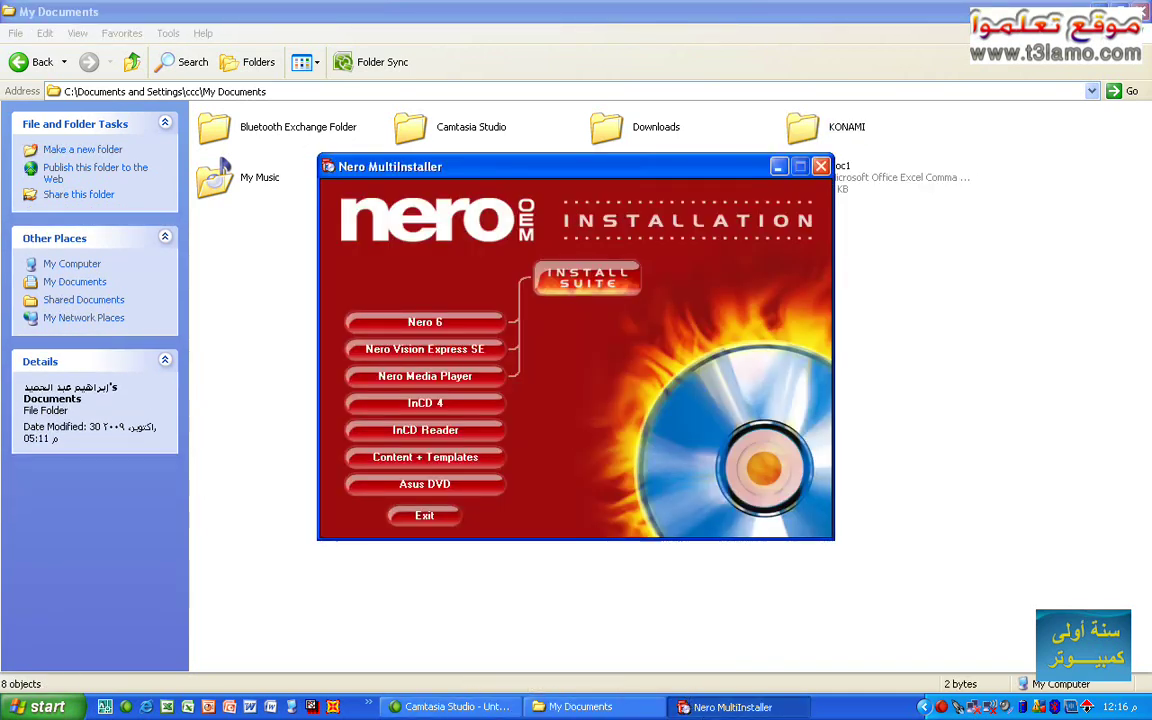
Bring the Nero MultiInstaller back to the front and close it
click(580, 707)
click(580, 707)
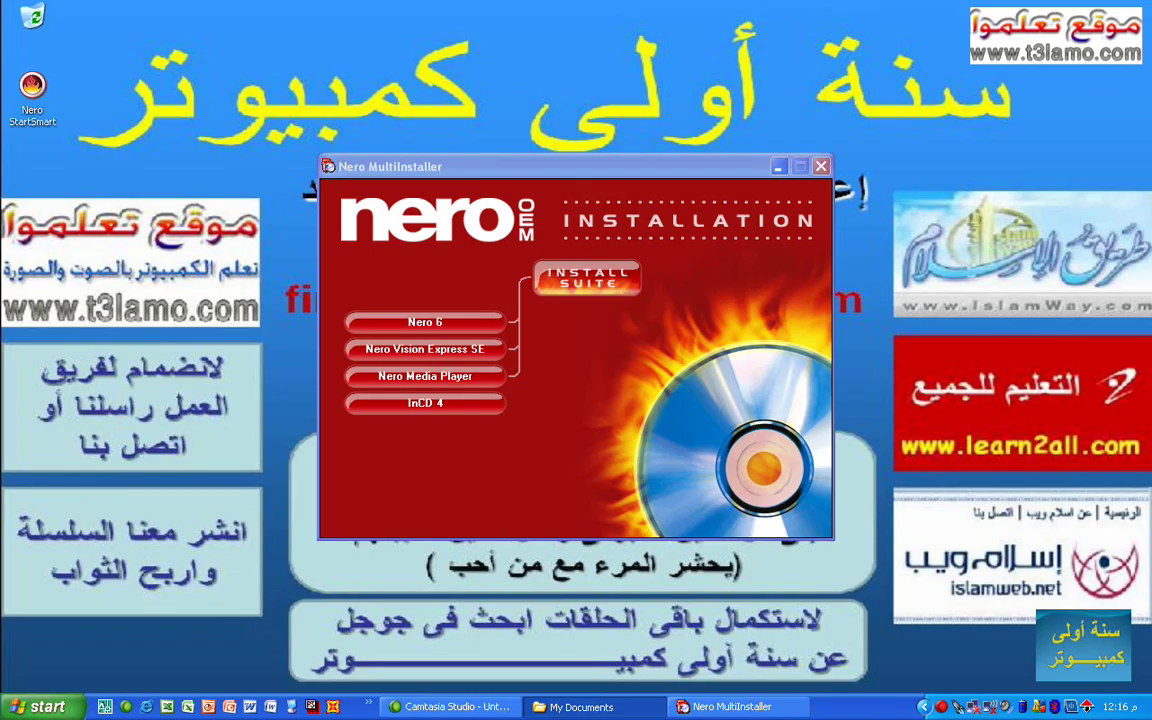
click(778, 167)
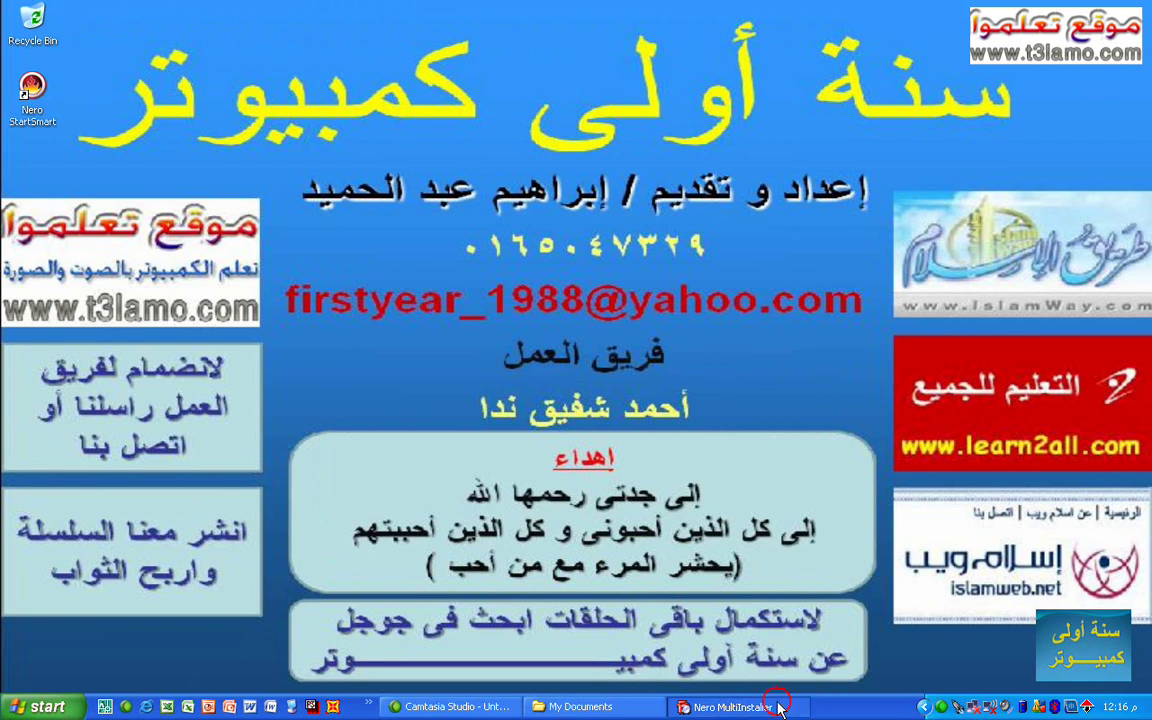
click(720, 707)
click(820, 166)
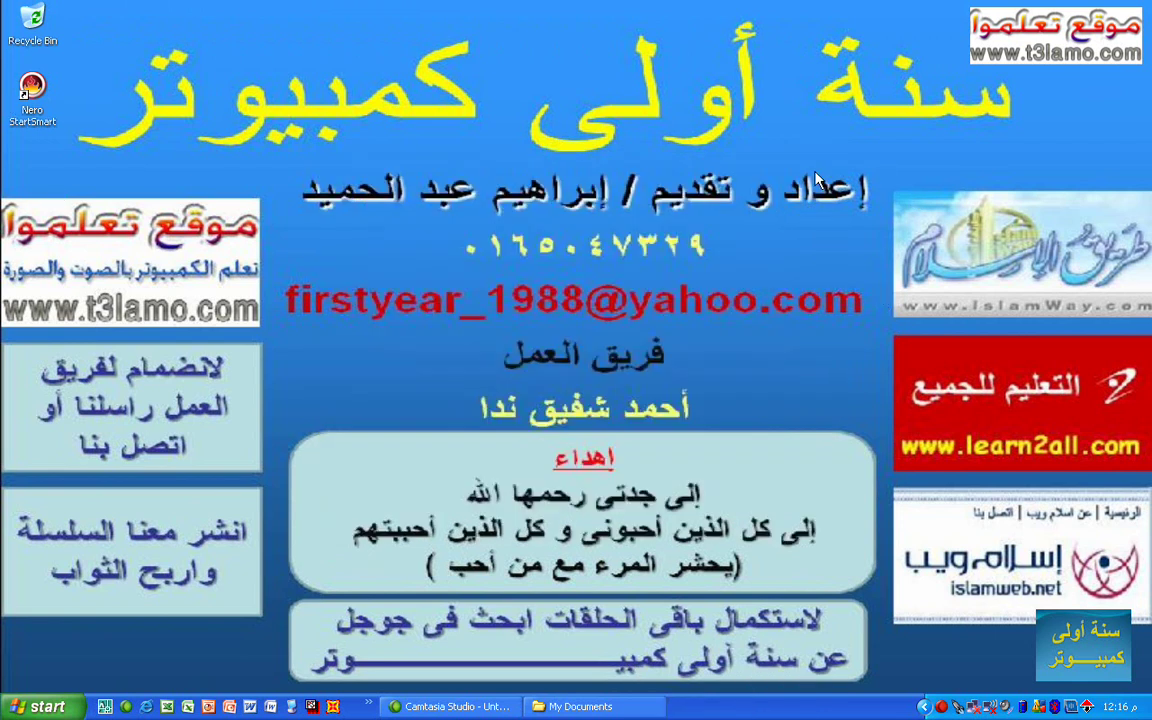
Return to My Computer and eject the NE631_18 disc from drive E:
click(580, 707)
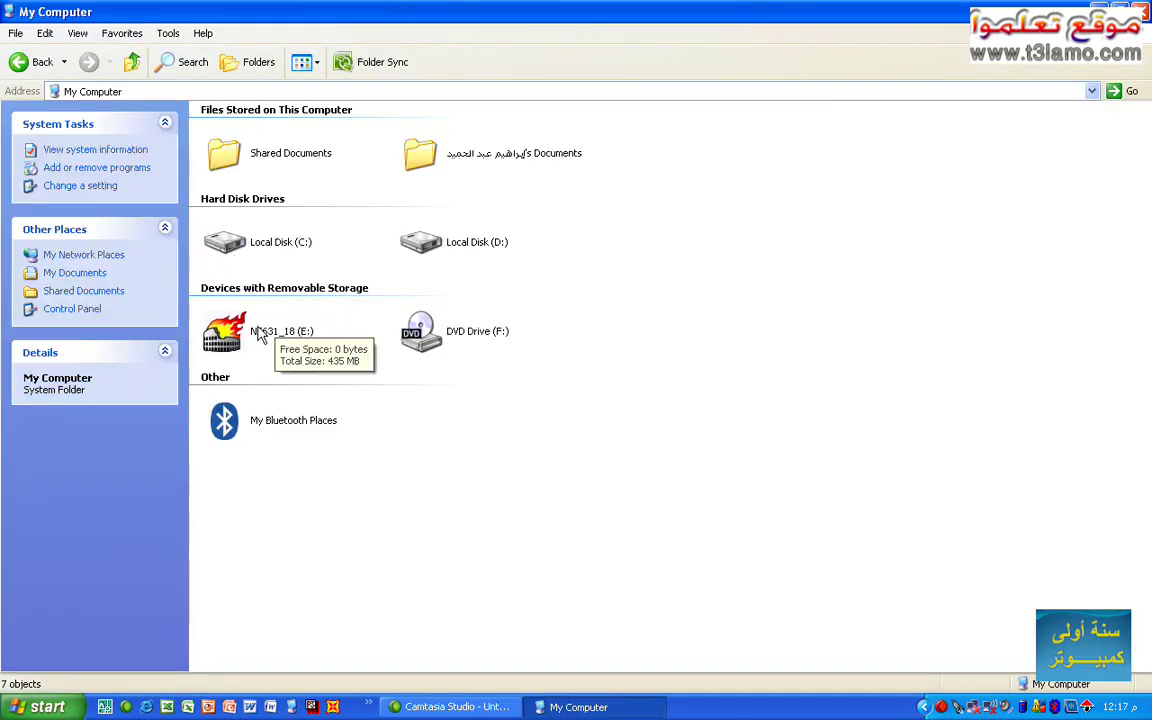
click(258, 333)
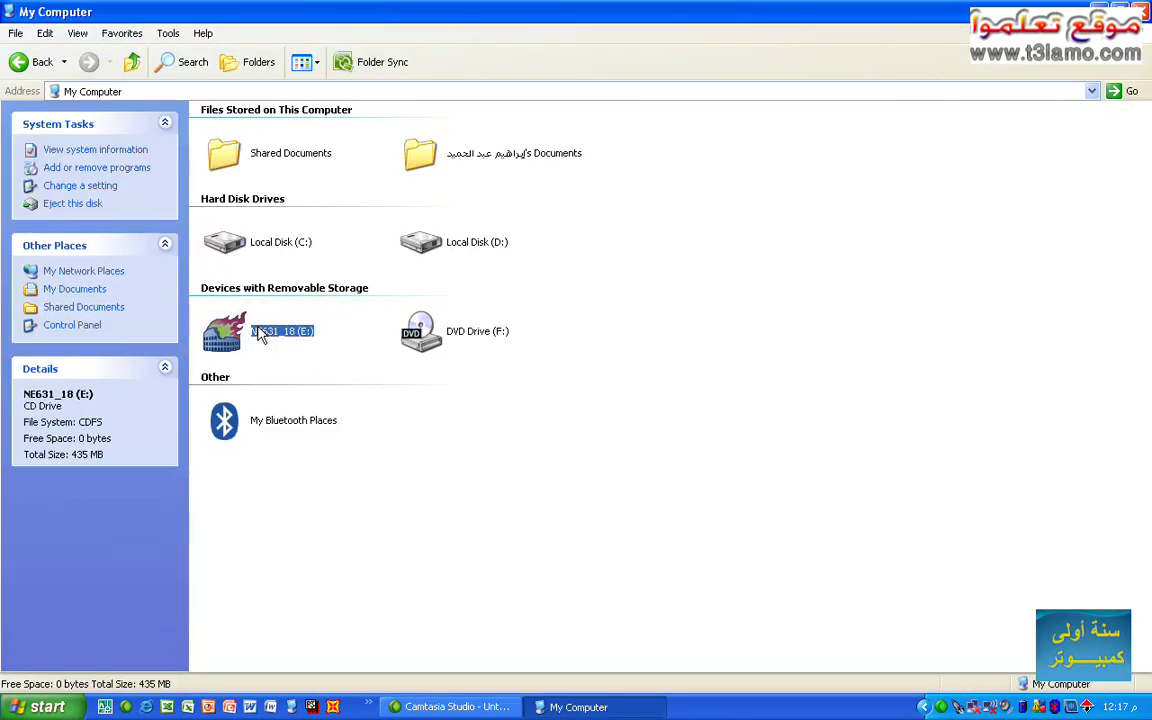
click(84, 204)
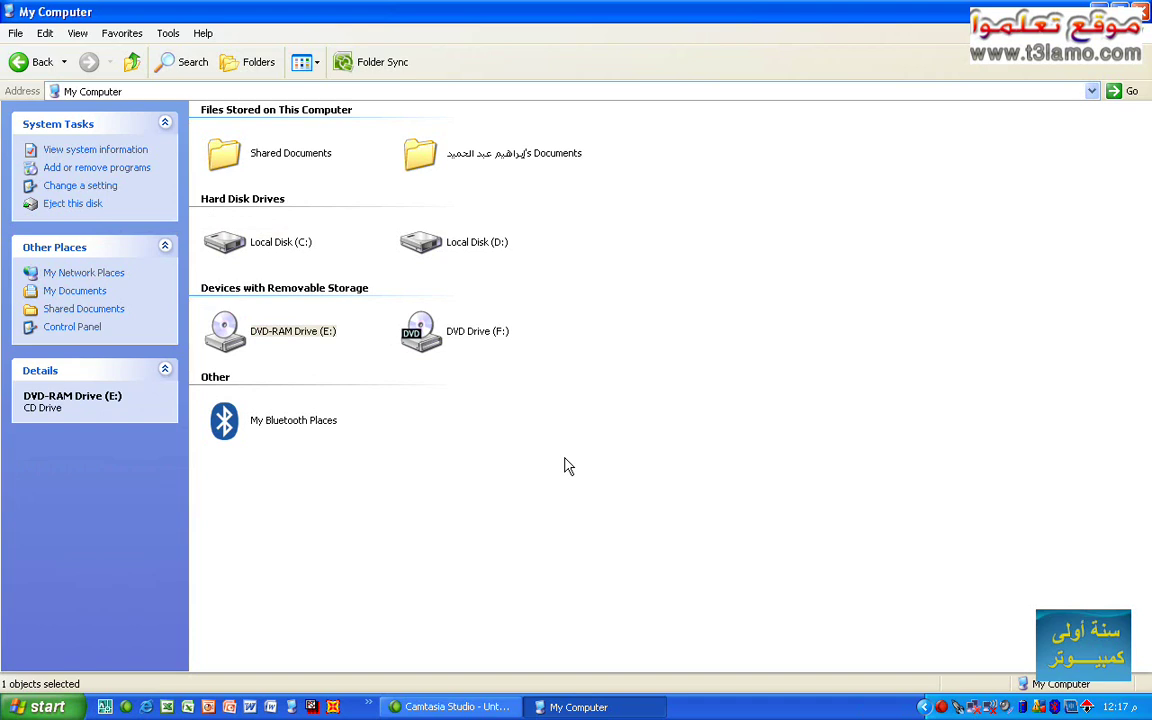
click(568, 463)
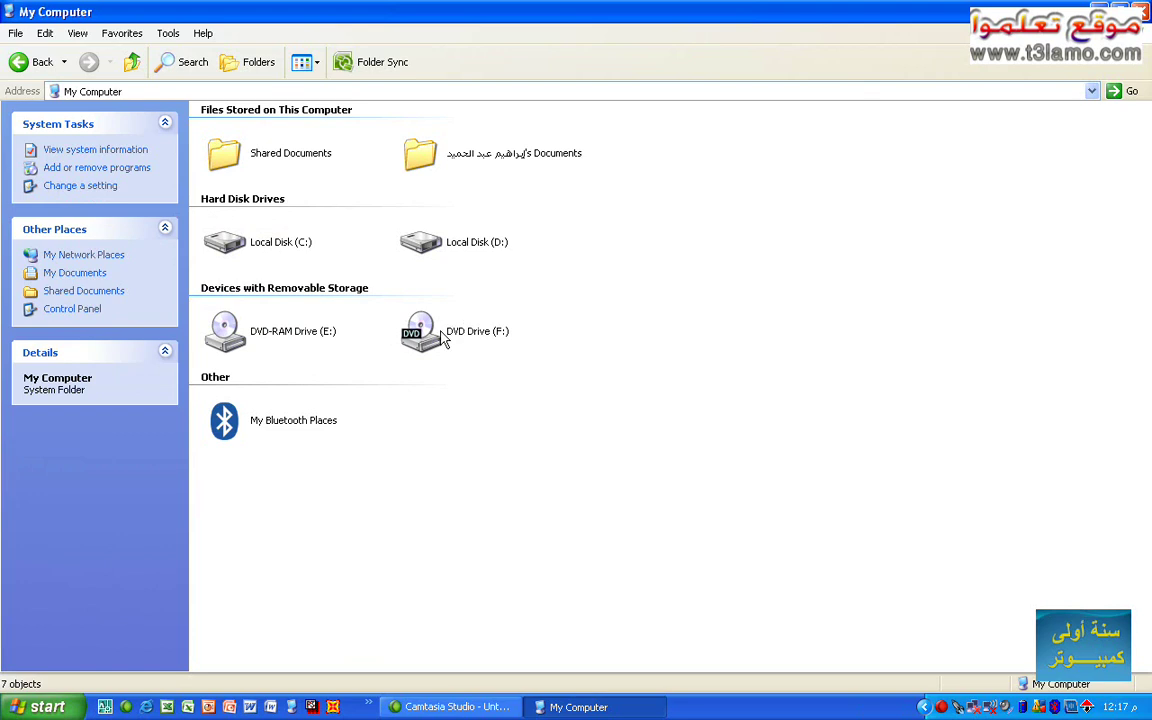
Compare the DVD-RAM Drive (E:) and the DVD Drive (F:) listed under the removable storage devices
click(222, 335)
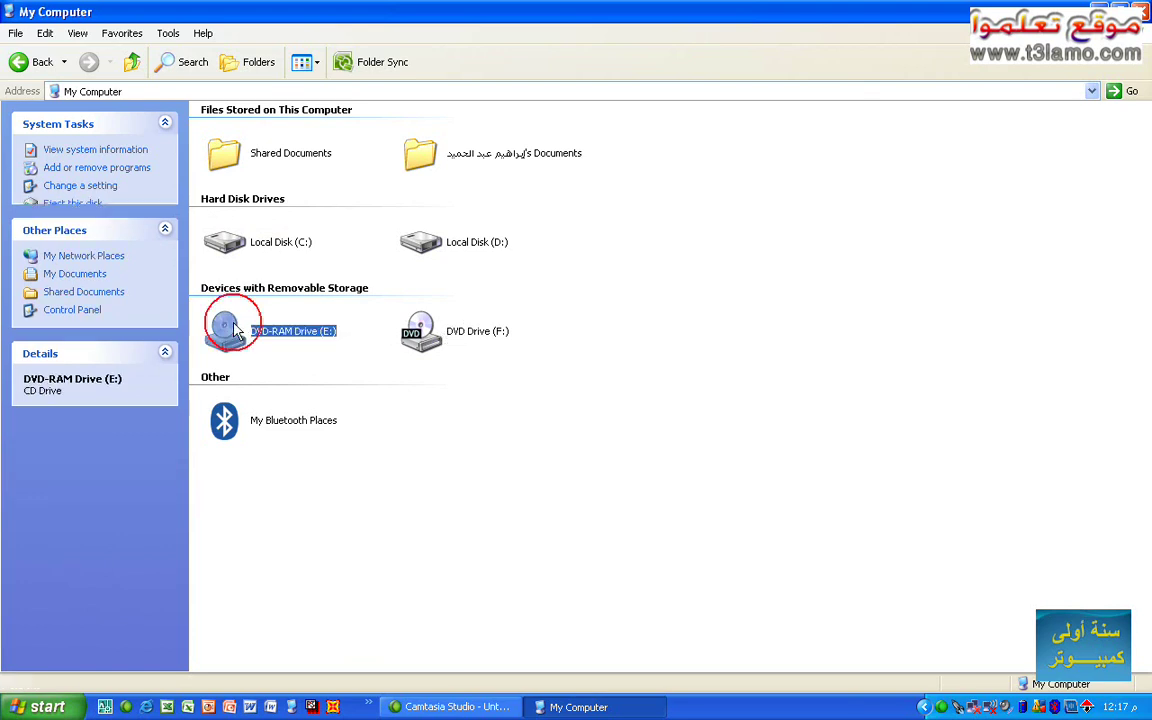
click(445, 340)
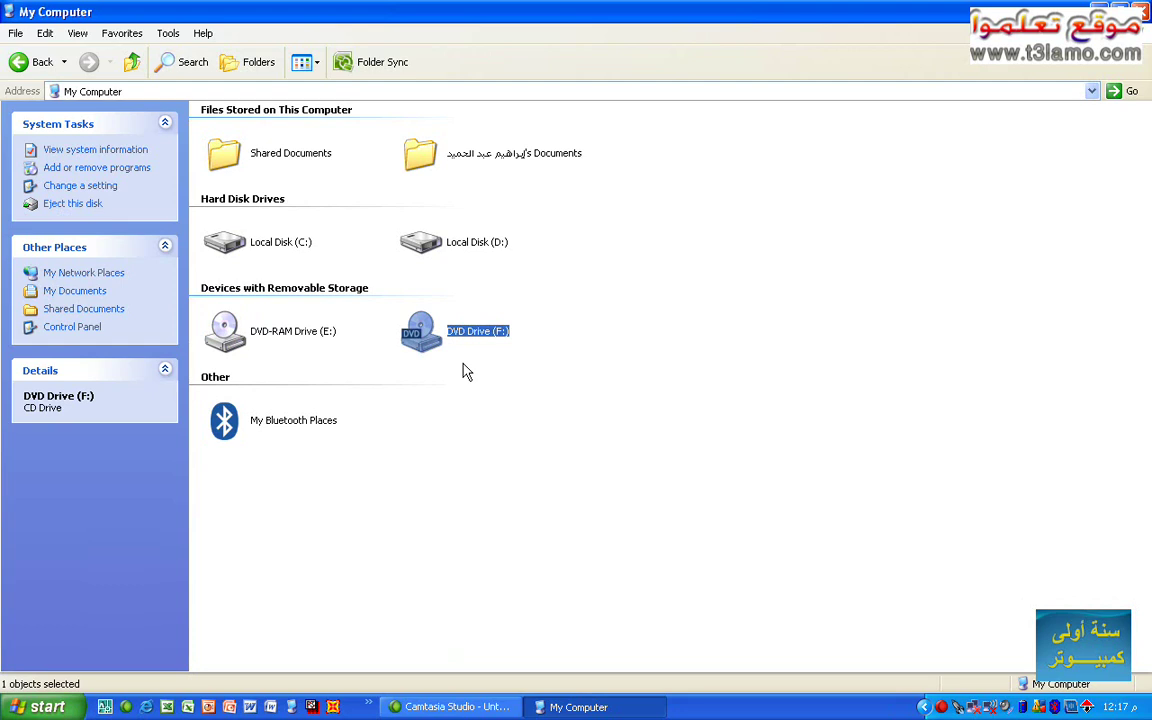
click(463, 406)
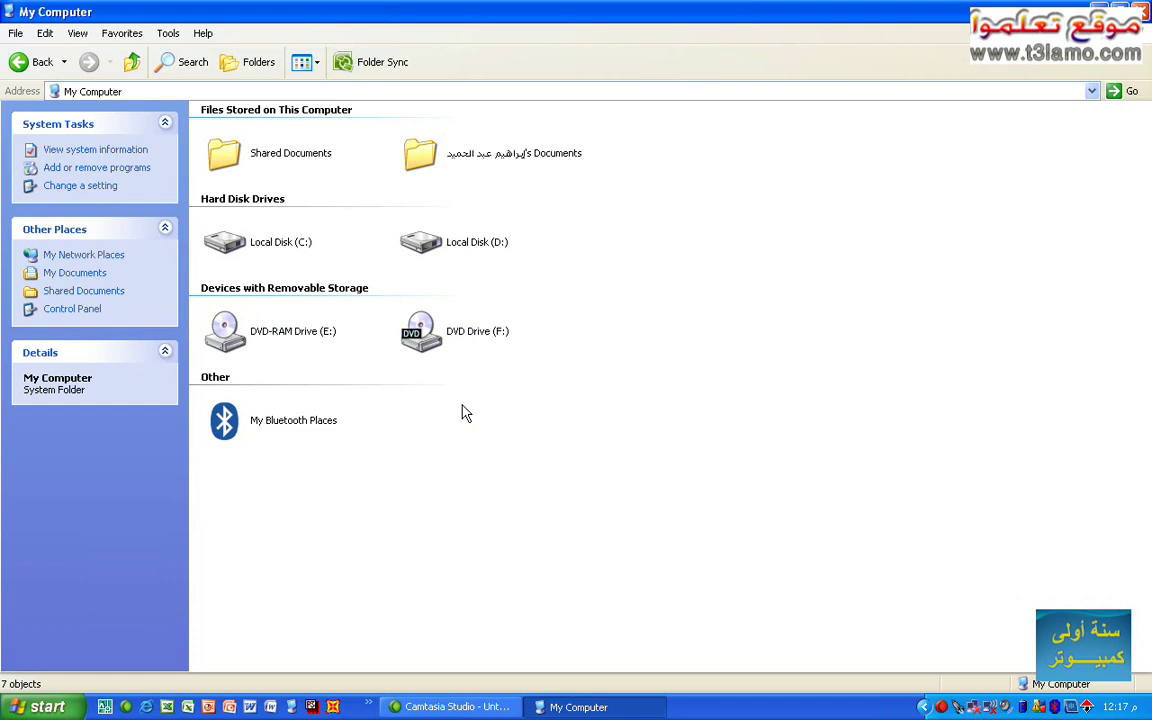
click(232, 345)
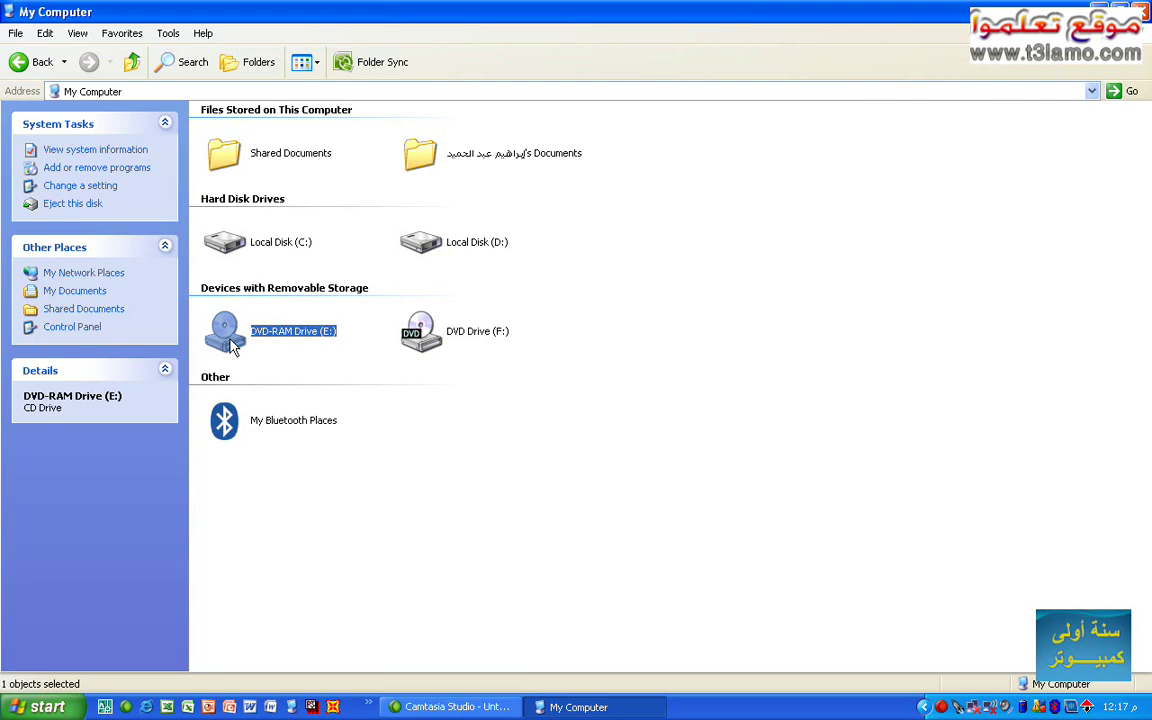
click(805, 473)
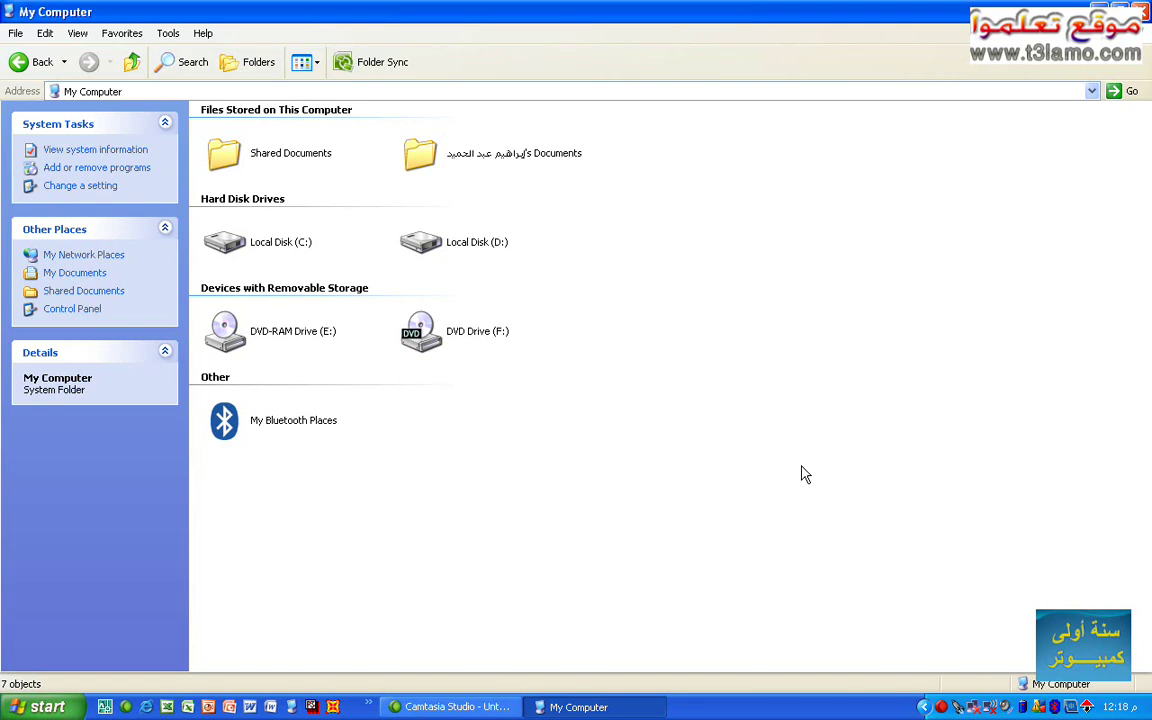
click(430, 338)
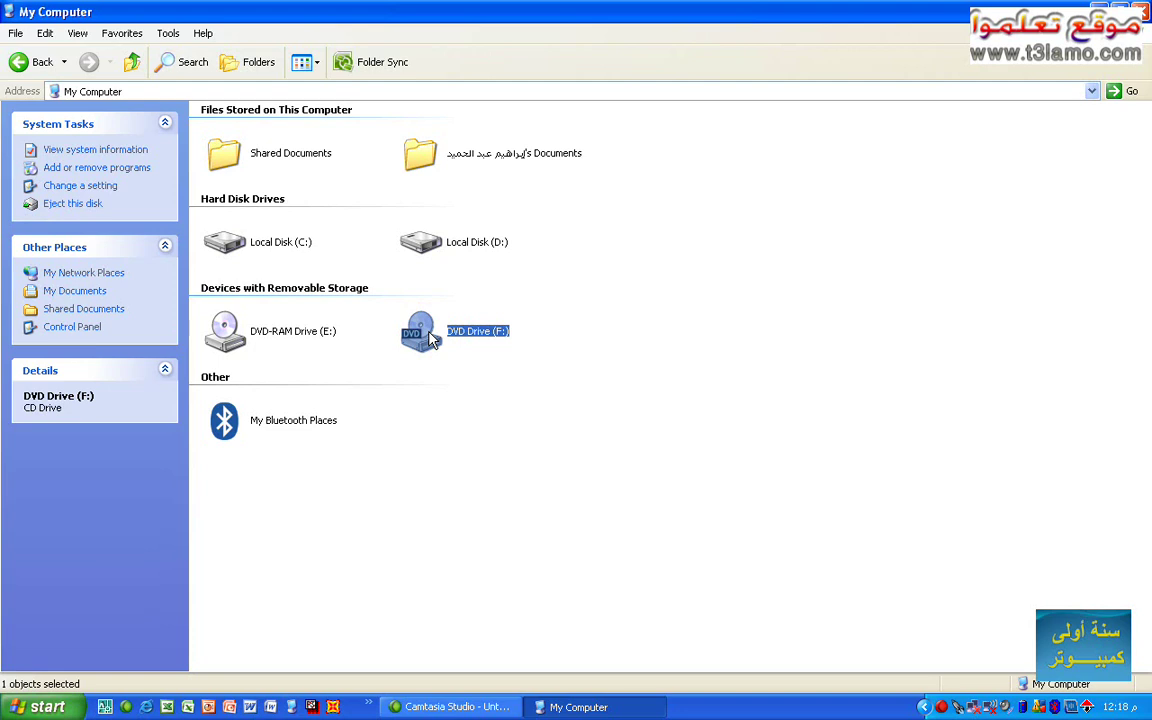
click(456, 391)
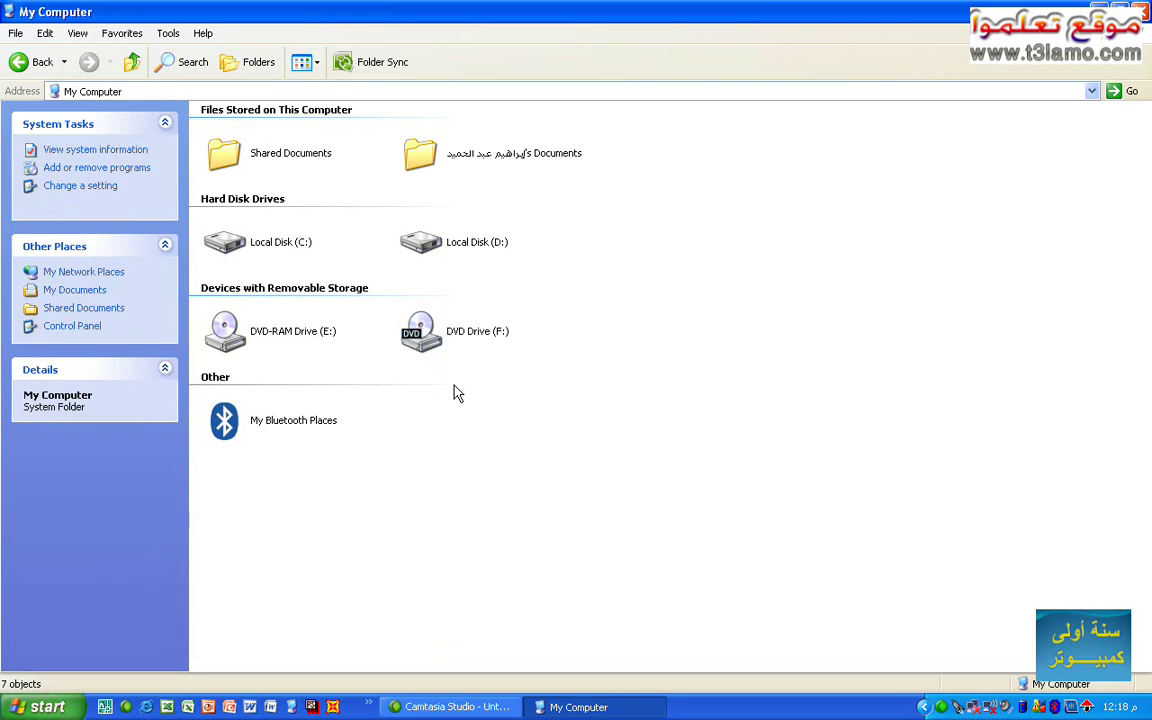
click(432, 337)
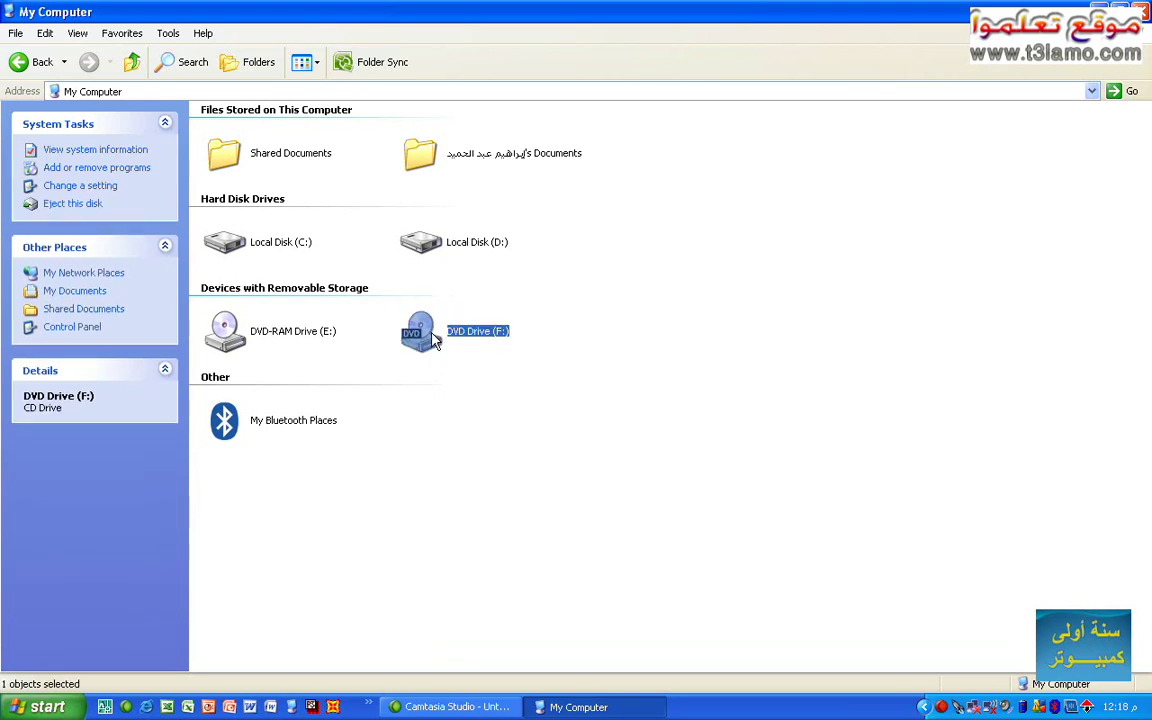
click(225, 332)
click(421, 480)
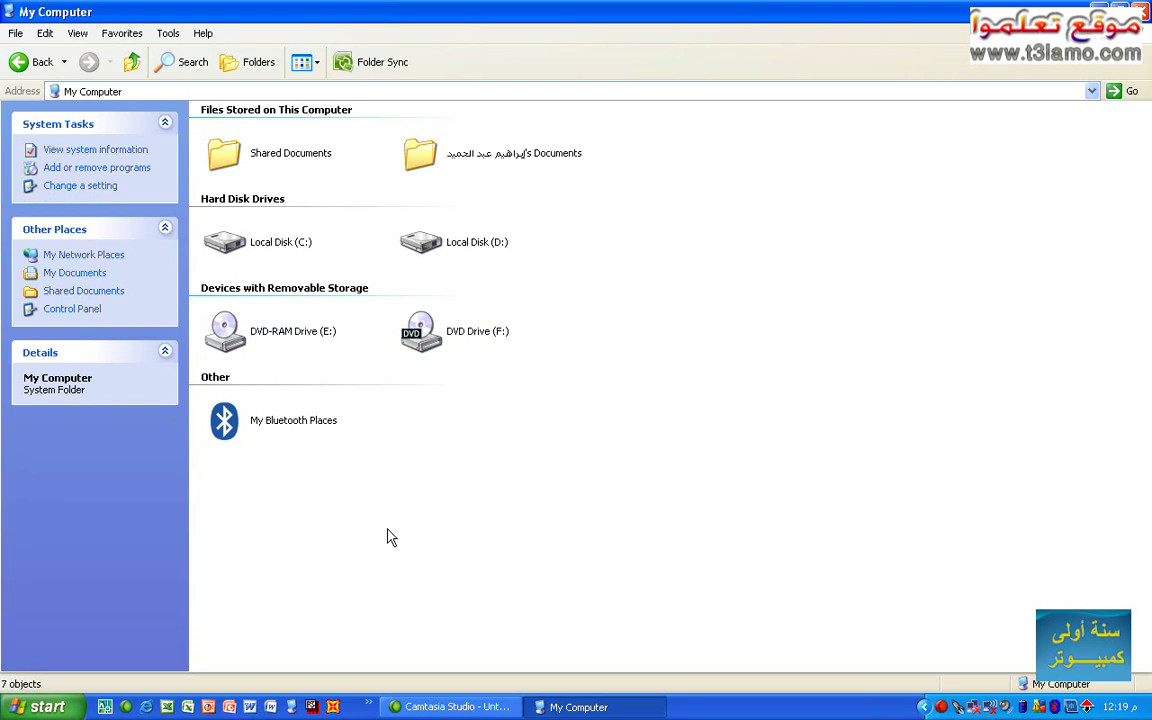
Look into the personal documents folder, go back up to My Computer and check the DVD-RAM Drive (E:) entry
click(433, 160)
double_click(433, 160)
click(127, 60)
click(232, 330)
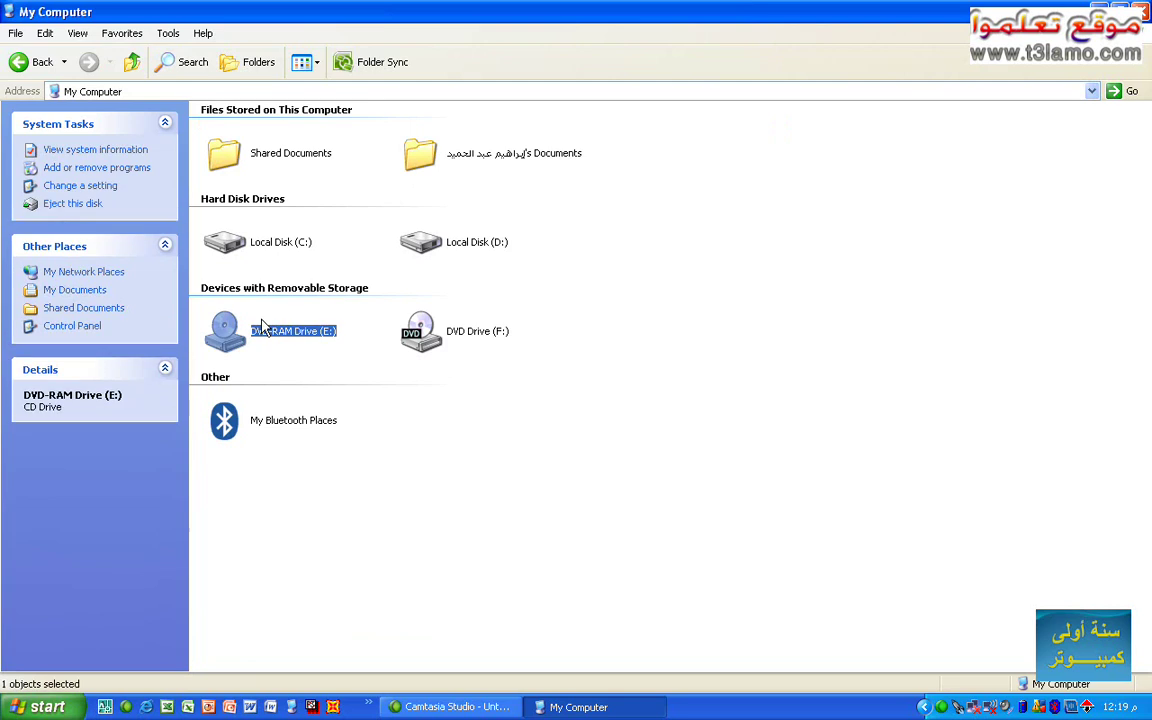
click(262, 345)
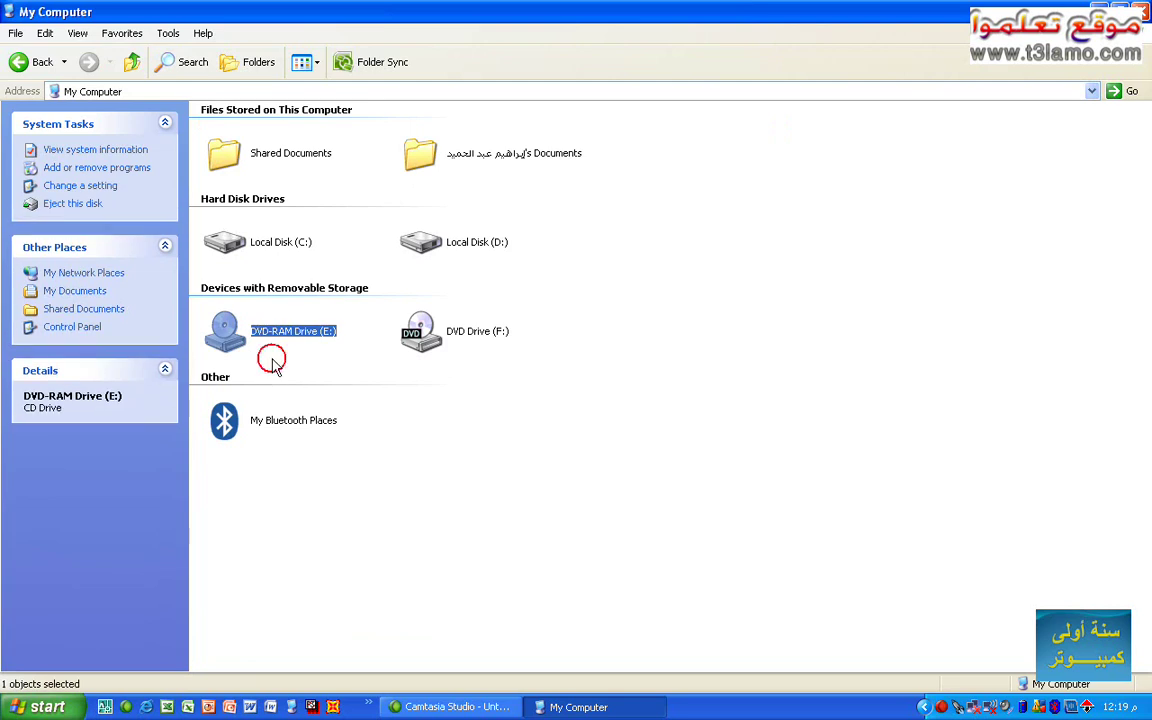
click(272, 366)
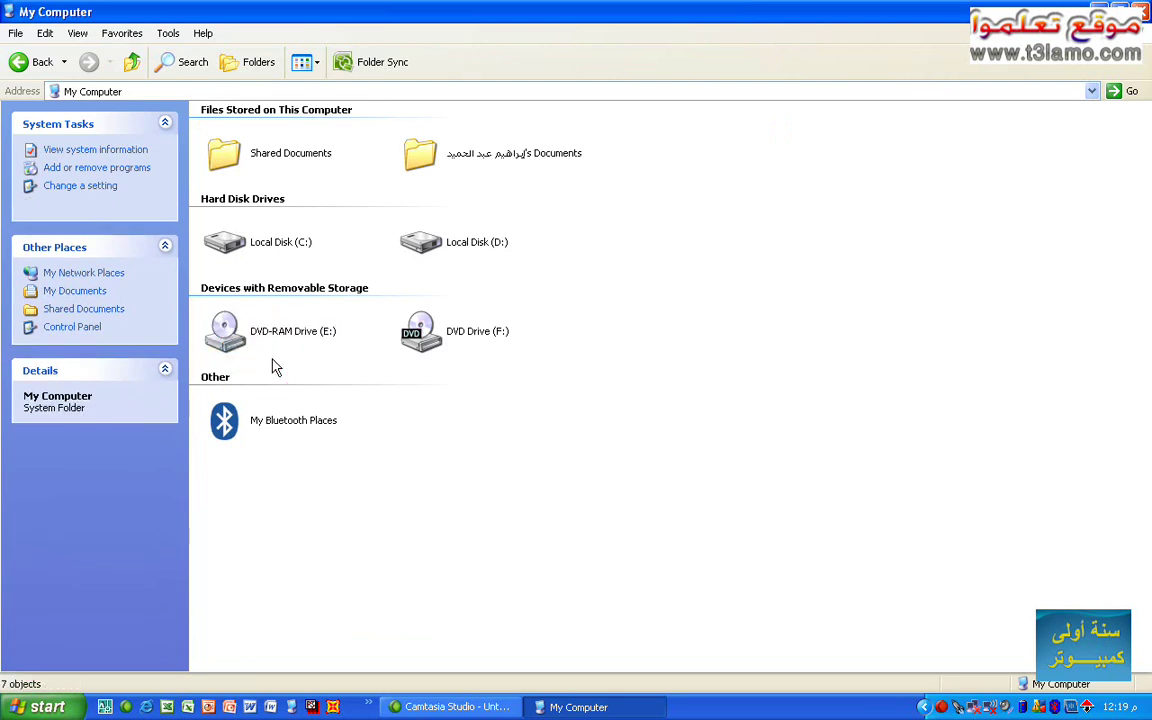
Send the cv folder from Local Disk (D:) to DVD-RAM Drive (E:) and dismiss the notification balloon
click(428, 241)
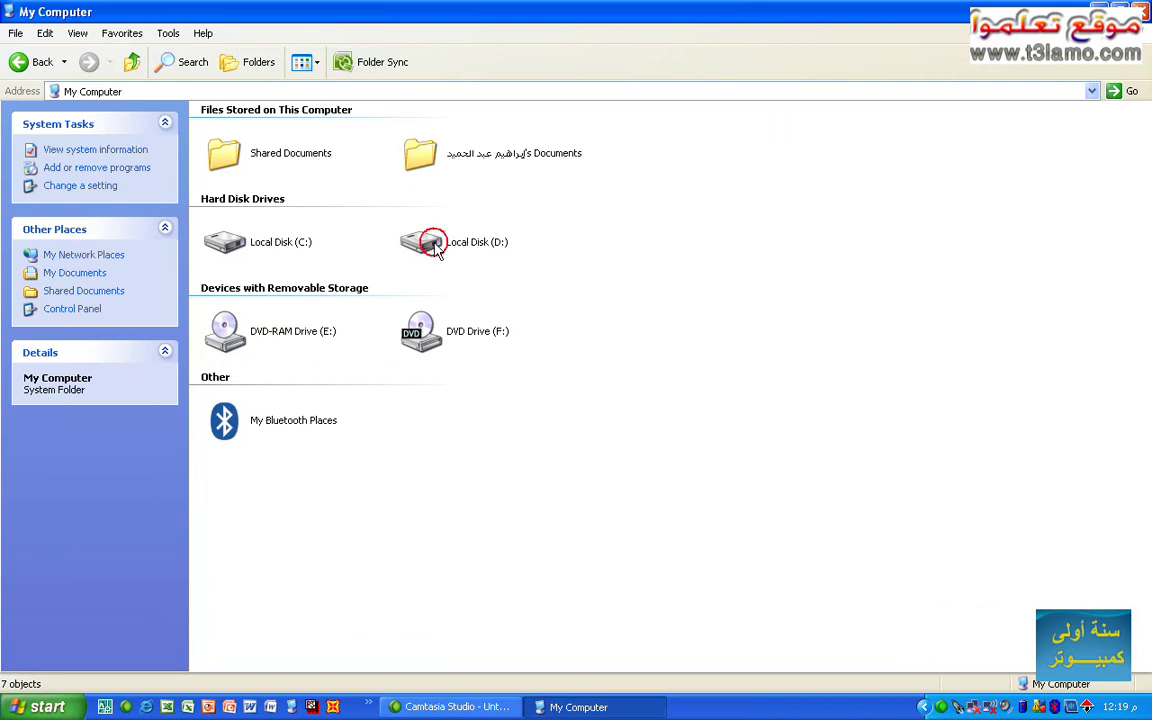
click(113, 60)
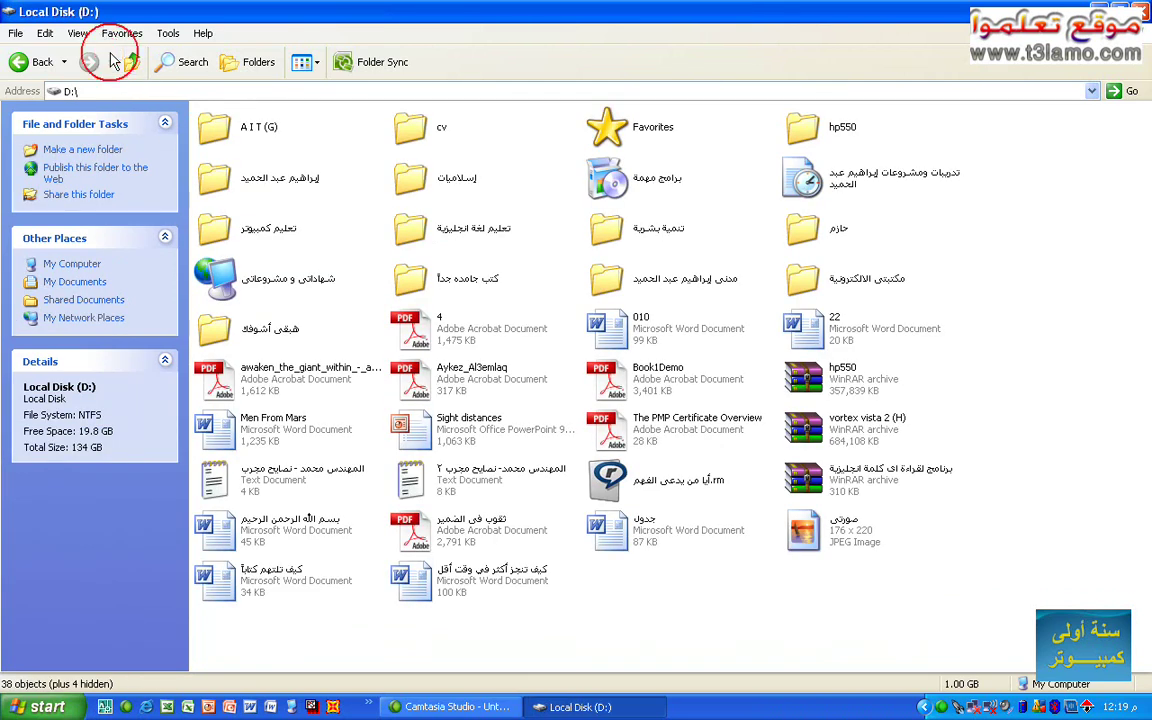
right_click(408, 130)
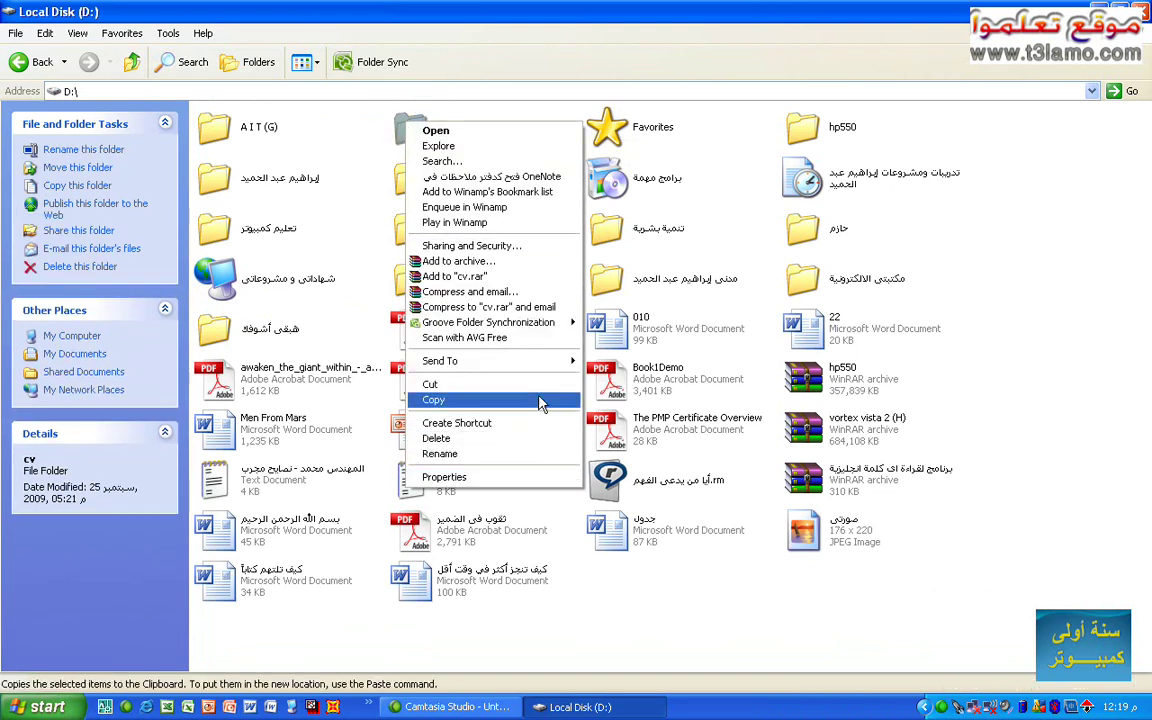
mouse_move(516, 365)
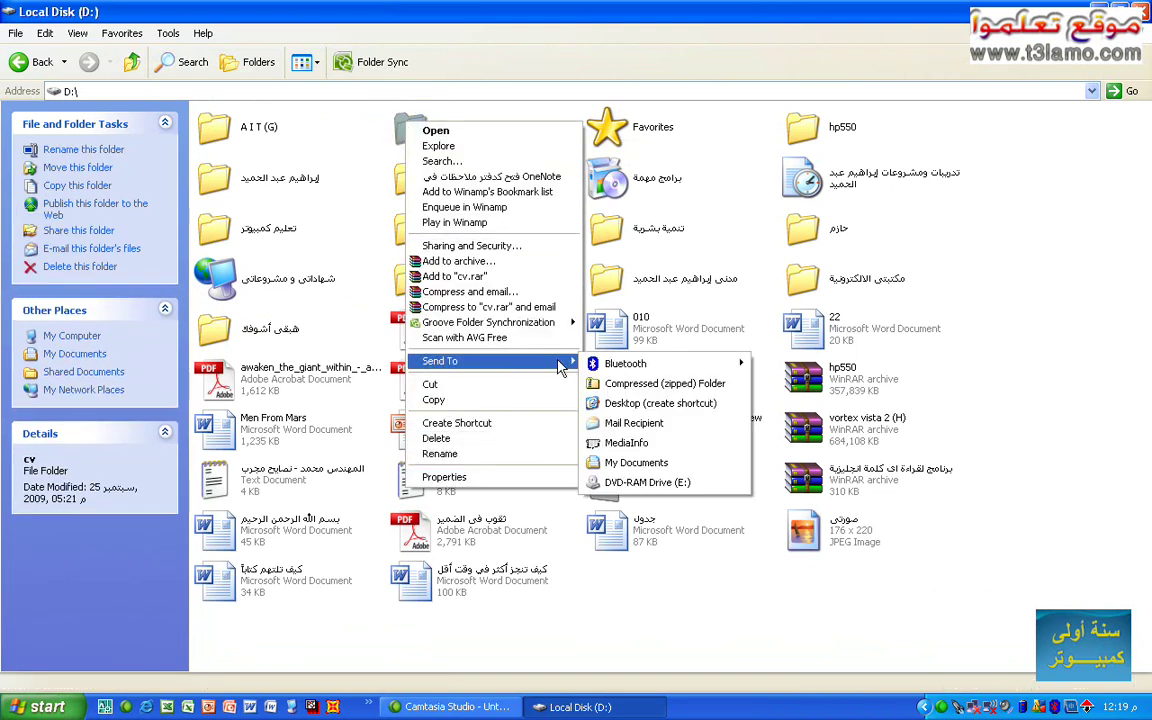
click(671, 484)
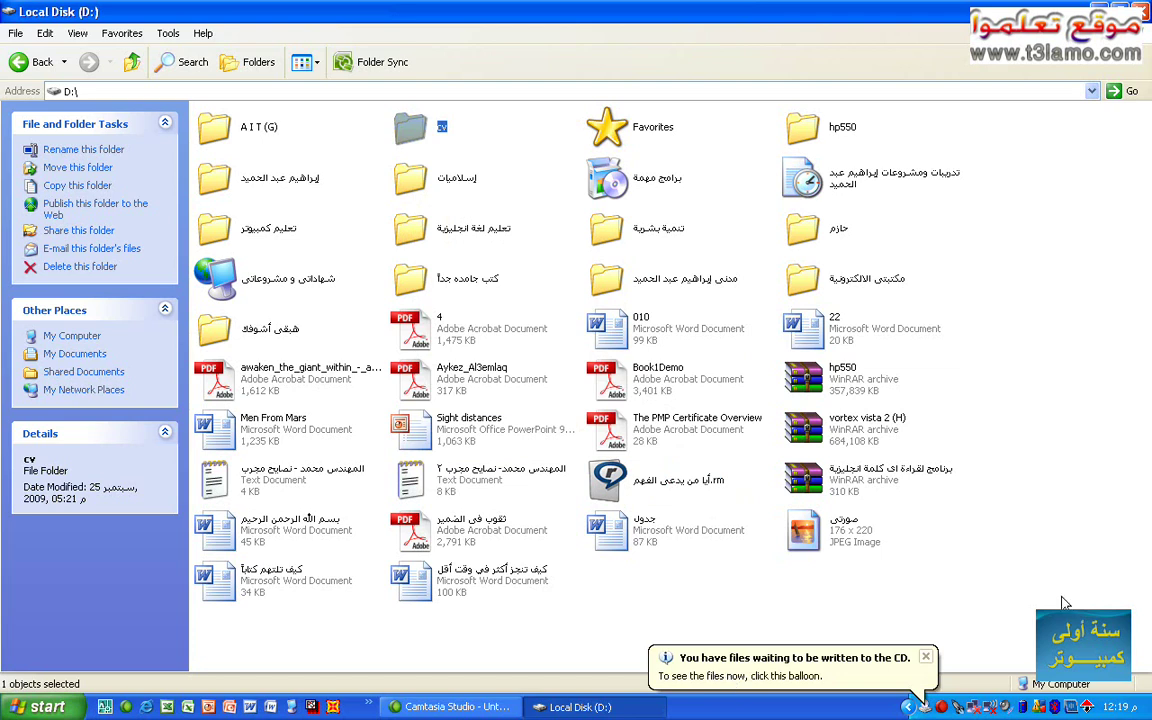
click(928, 659)
click(777, 645)
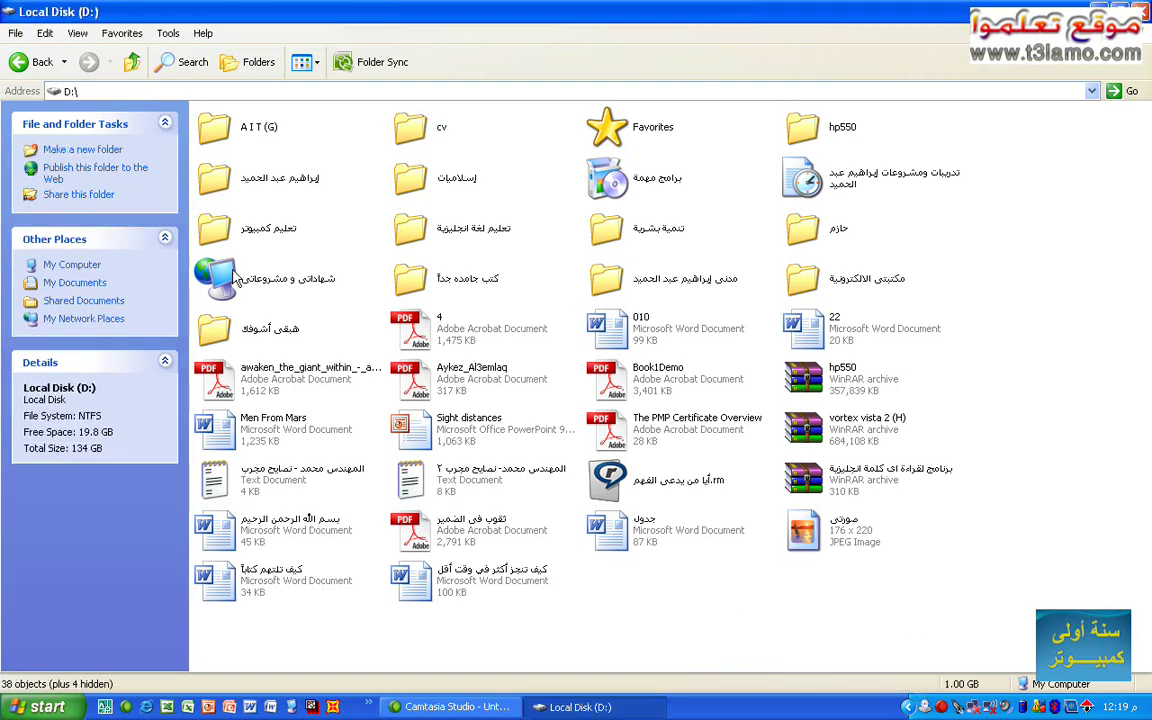
Open DVD-RAM Drive (E:) from My Computer and examine the cv folder awaiting writing and the CD writing tasks
click(131, 63)
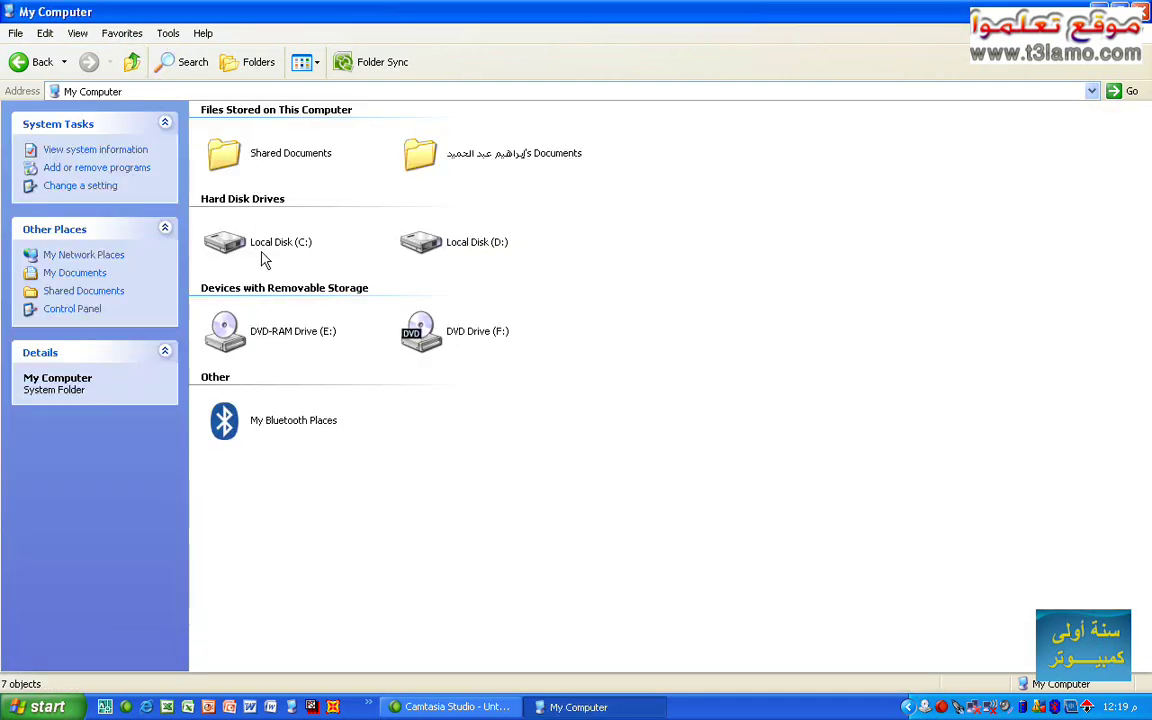
double_click(232, 332)
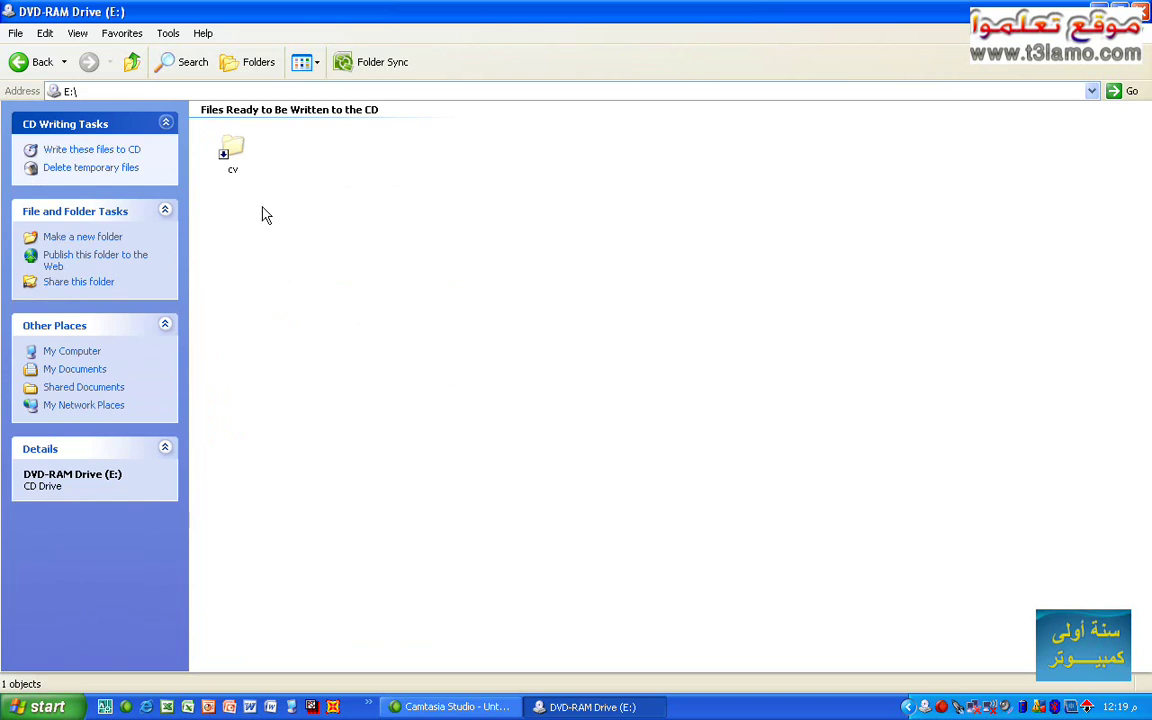
click(232, 160)
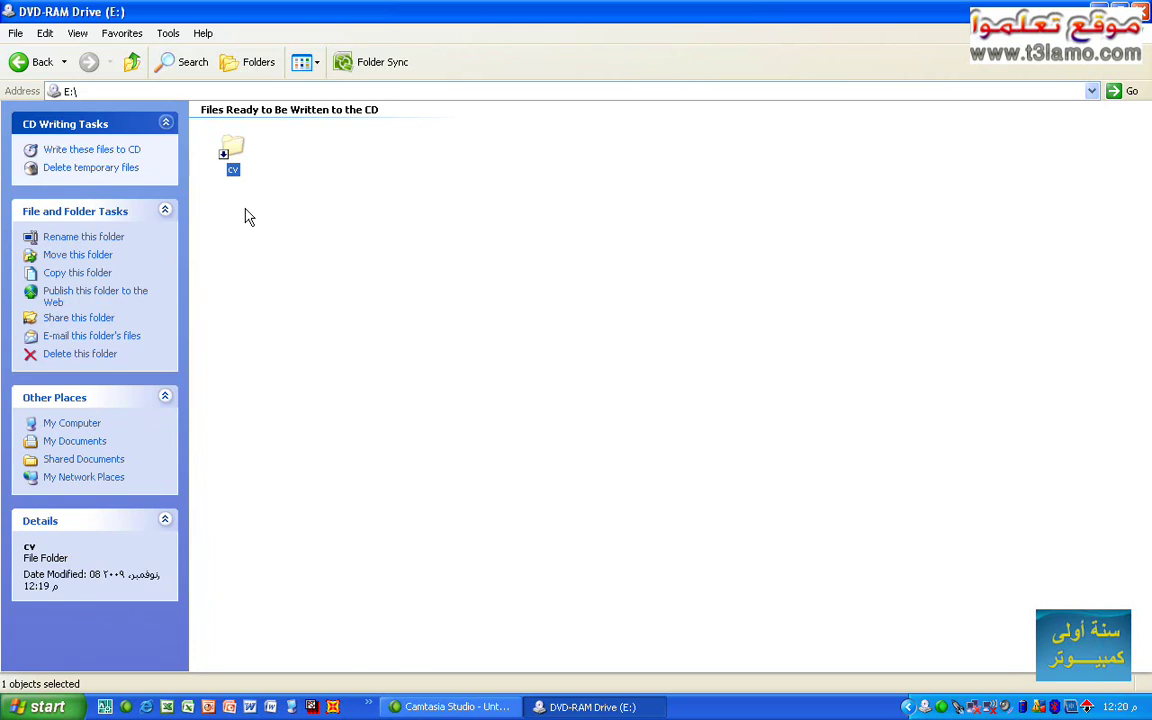
click(400, 305)
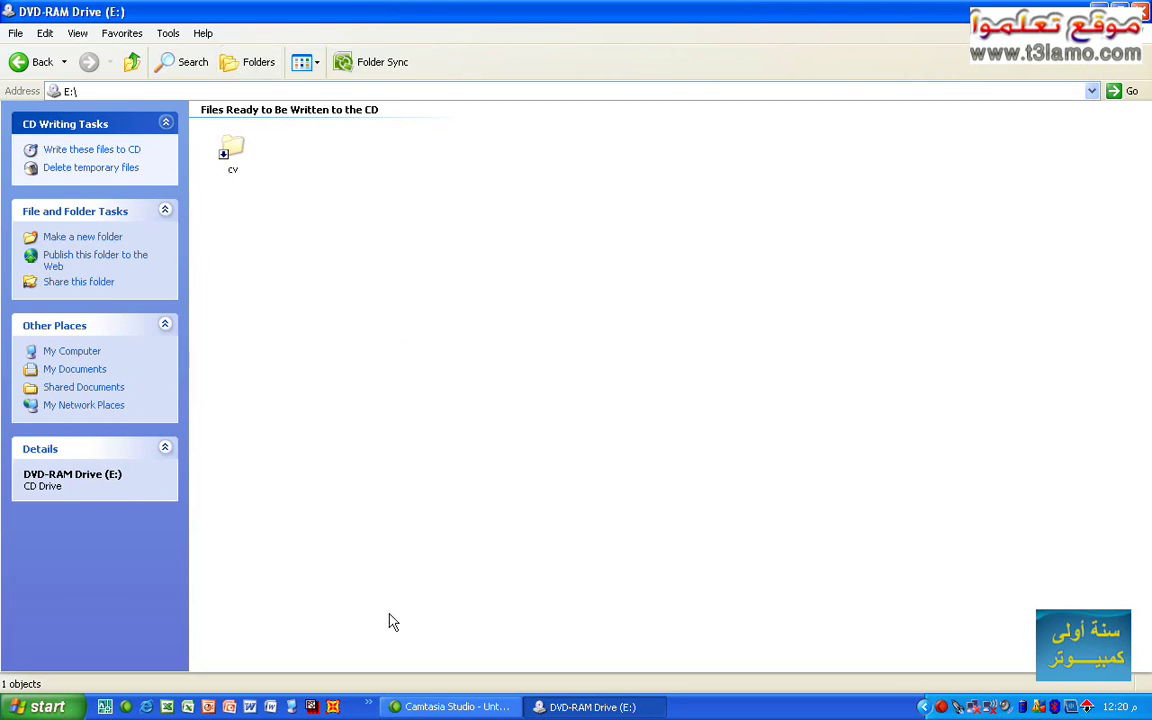
mouse_move(255, 152)
click(236, 156)
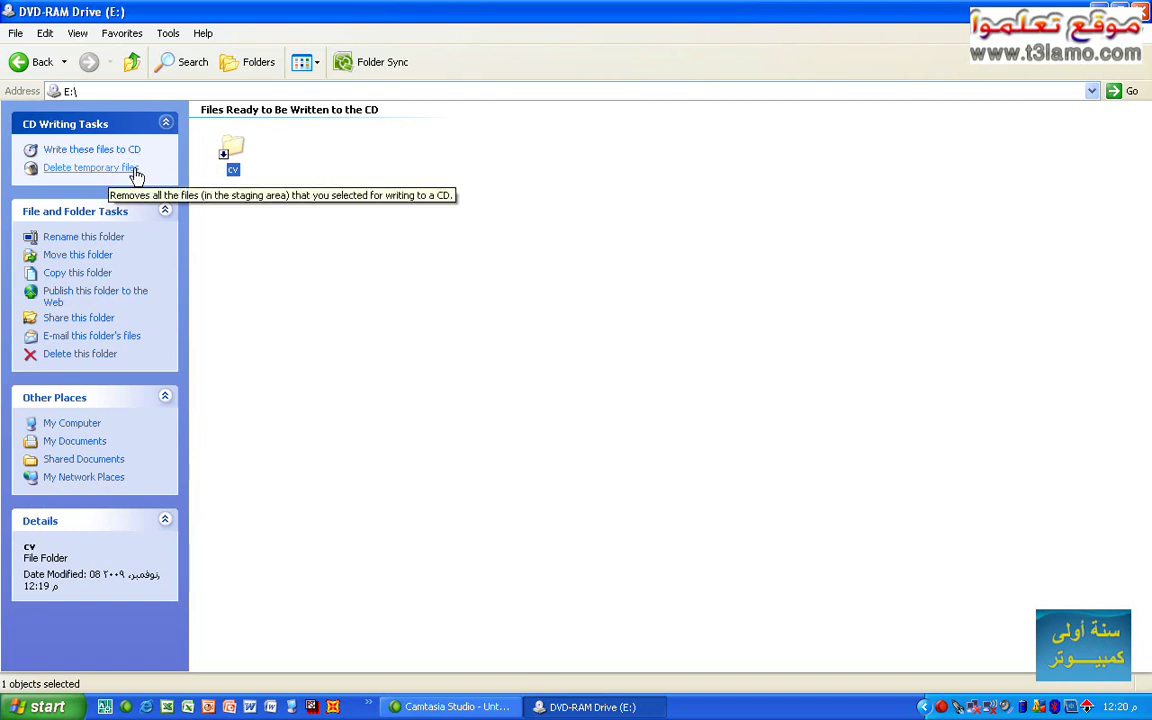
click(310, 292)
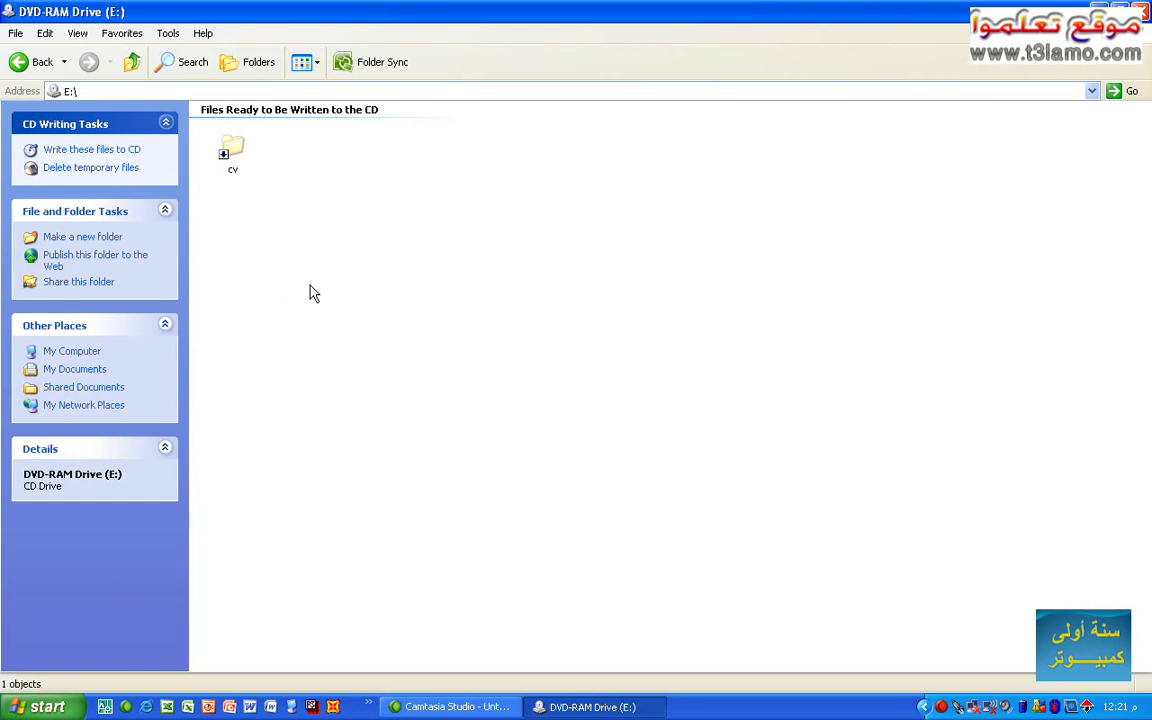
Close the DVD-RAM Drive (E:) window, clear the remaining Camtasia Studio window away and refresh the desktop
right_click(610, 706)
click(632, 686)
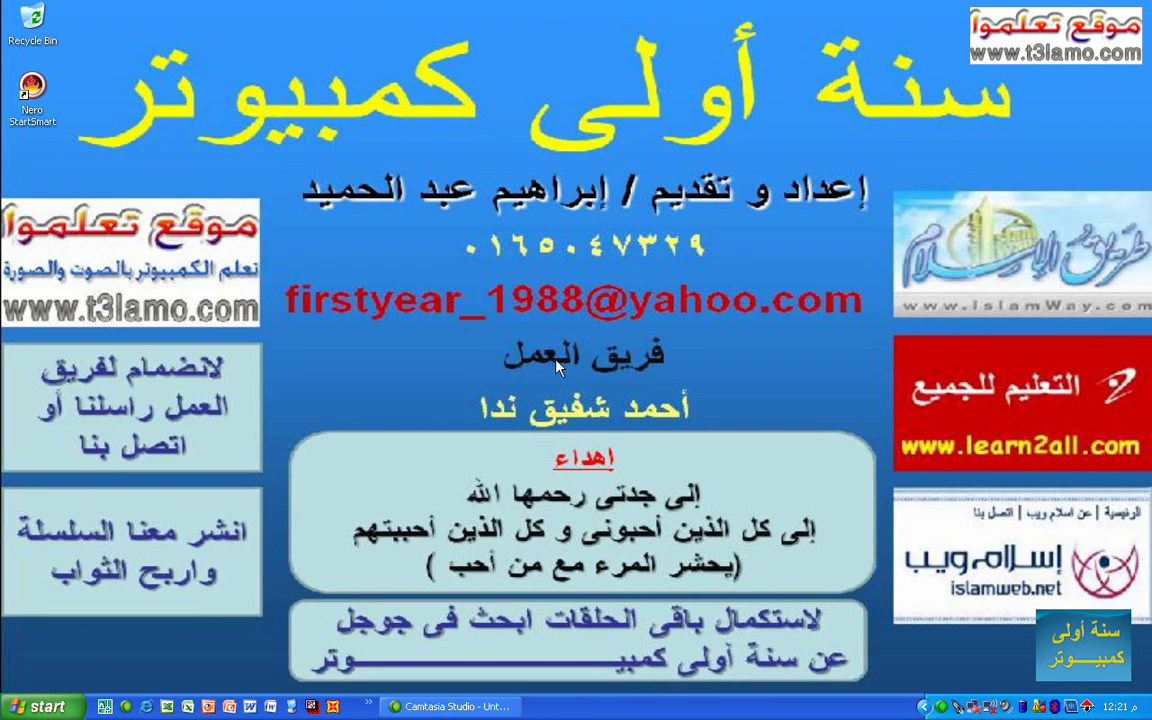
right_click(556, 312)
click(583, 345)
right_click(517, 712)
click(480, 678)
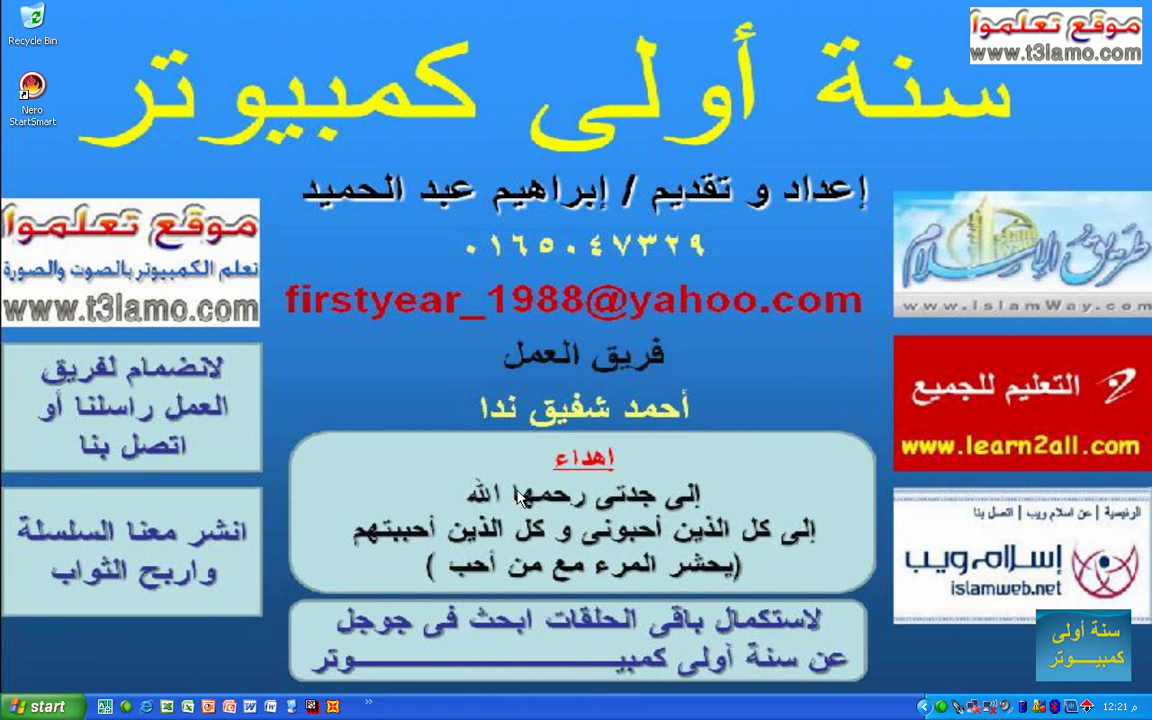
right_click(454, 327)
click(467, 352)
Launch Nero StartSmart from its desktop shortcut and locate its entry in the Nero program group
click(30, 98)
double_click(28, 92)
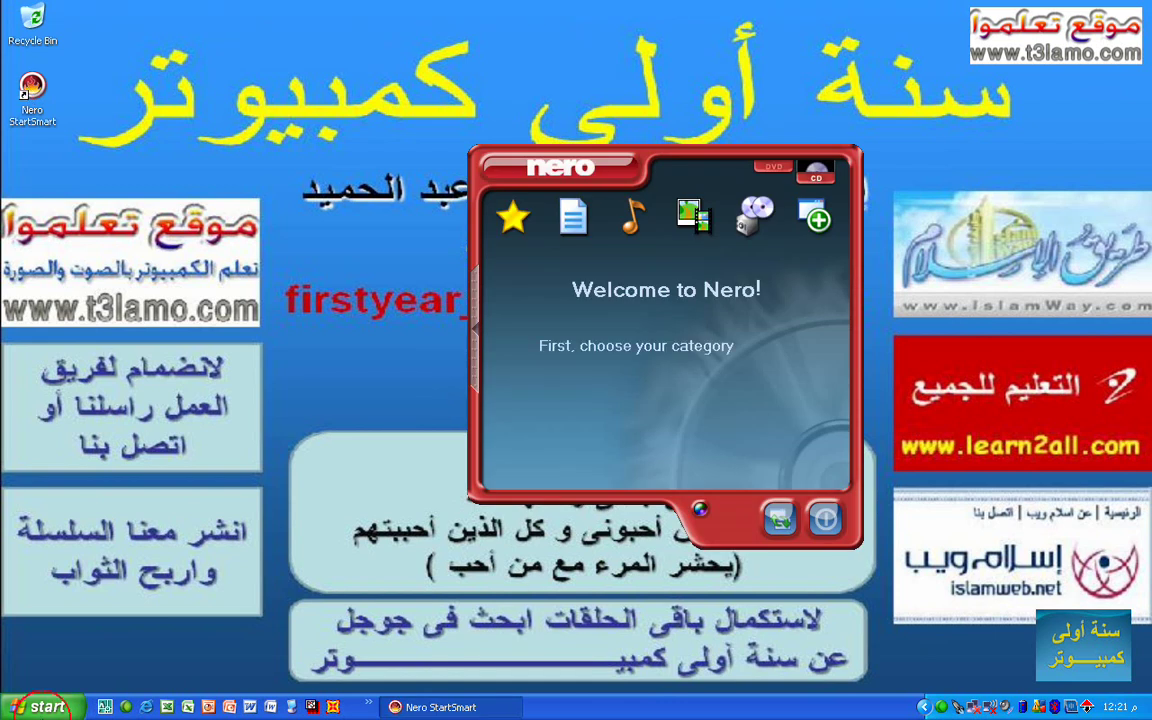
click(50, 707)
mouse_move(57, 650)
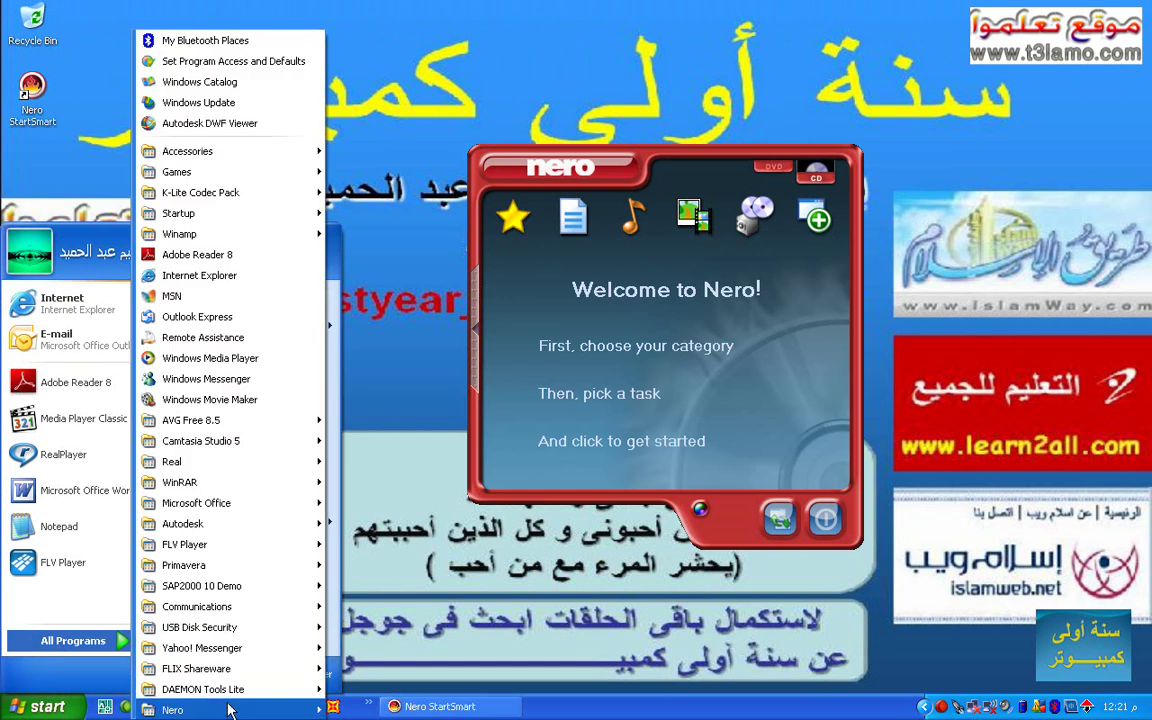
mouse_move(228, 710)
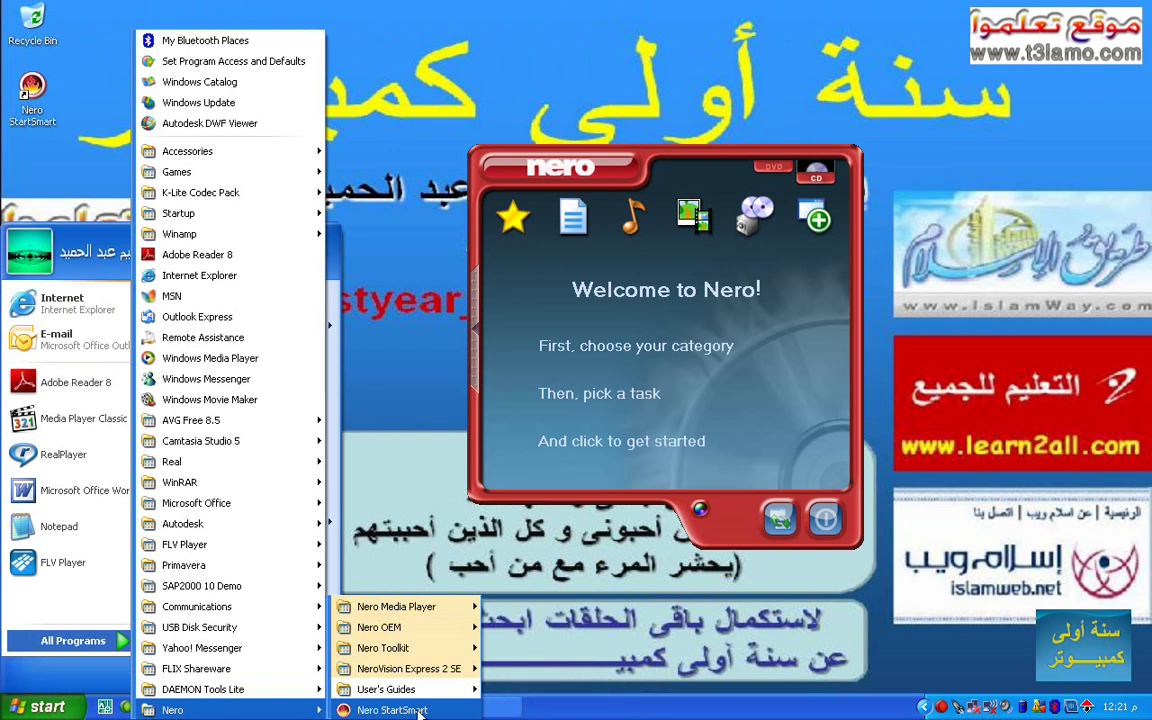
click(492, 542)
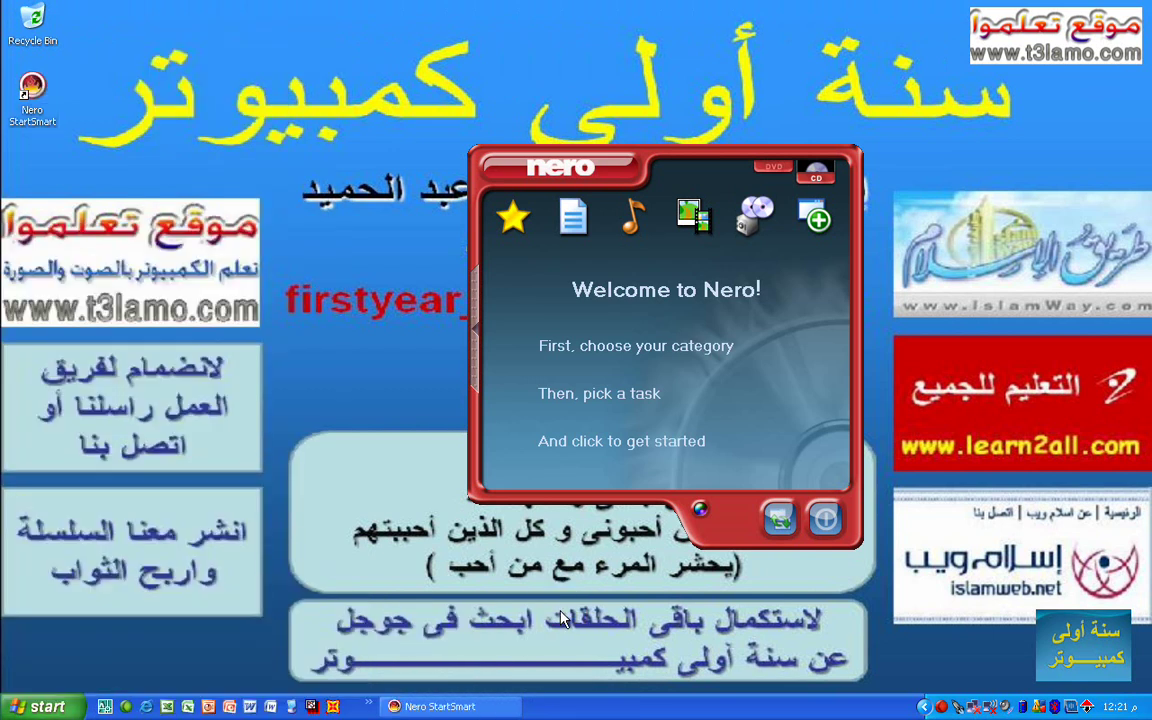
Compare the Favorites tasks in DVD and CD modes, finishing in CD mode
mouse_move(523, 228)
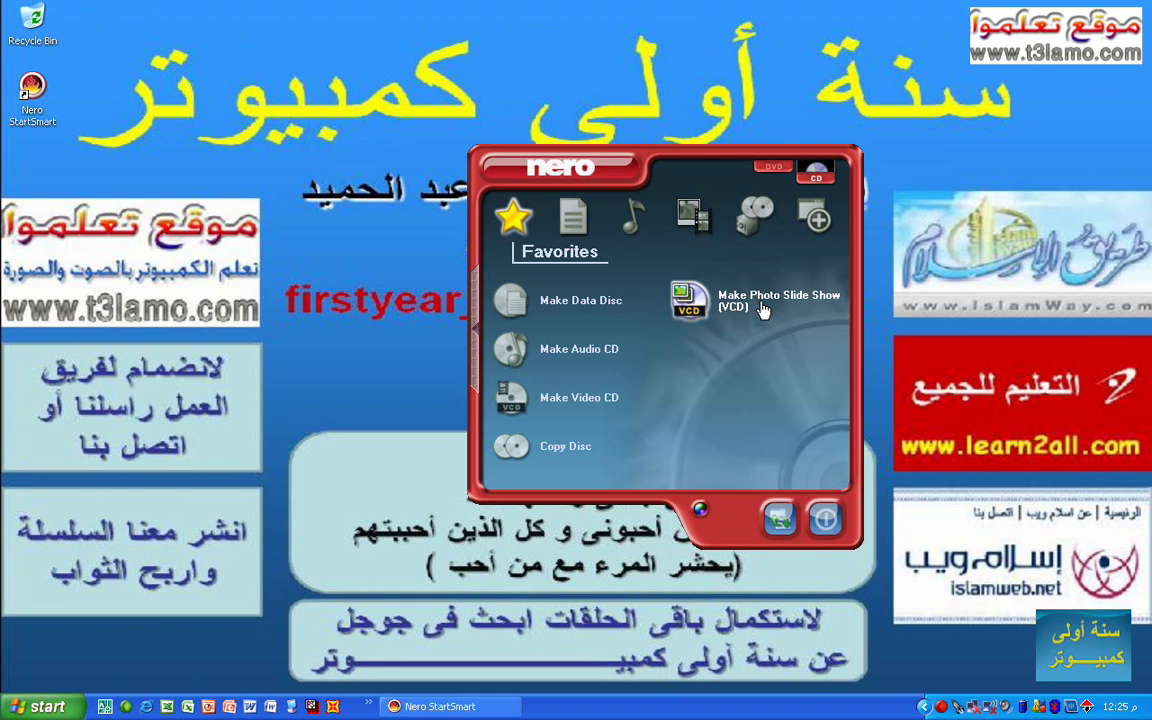
click(771, 168)
click(818, 168)
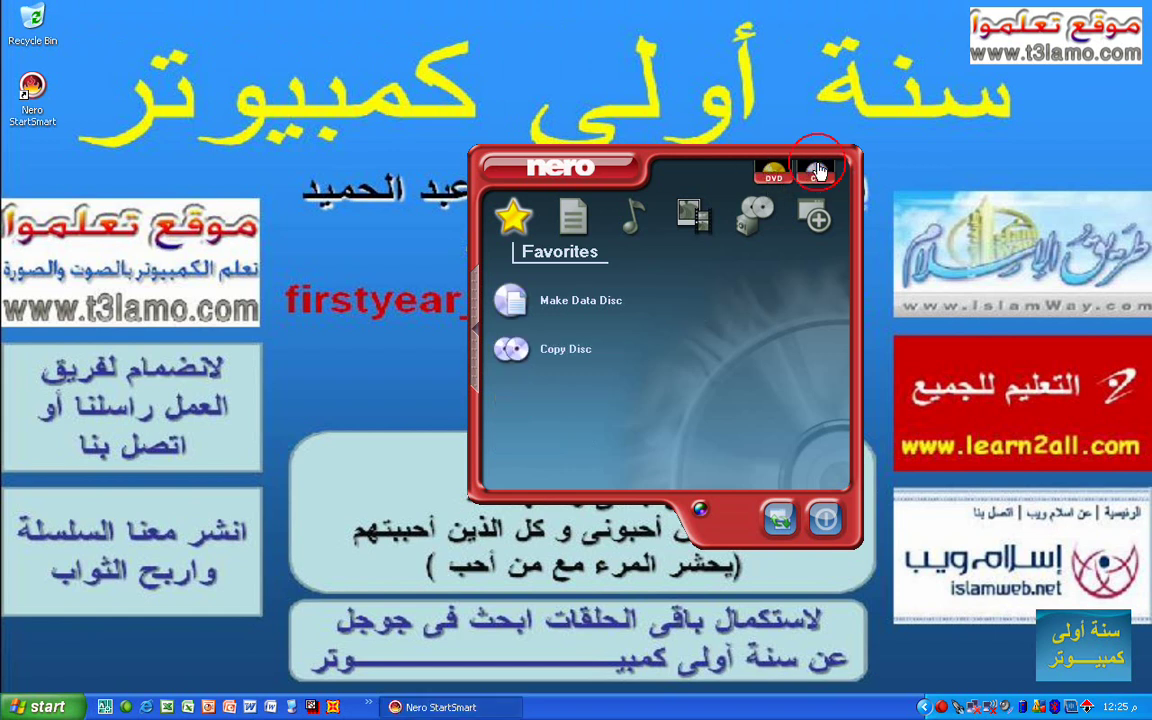
click(771, 168)
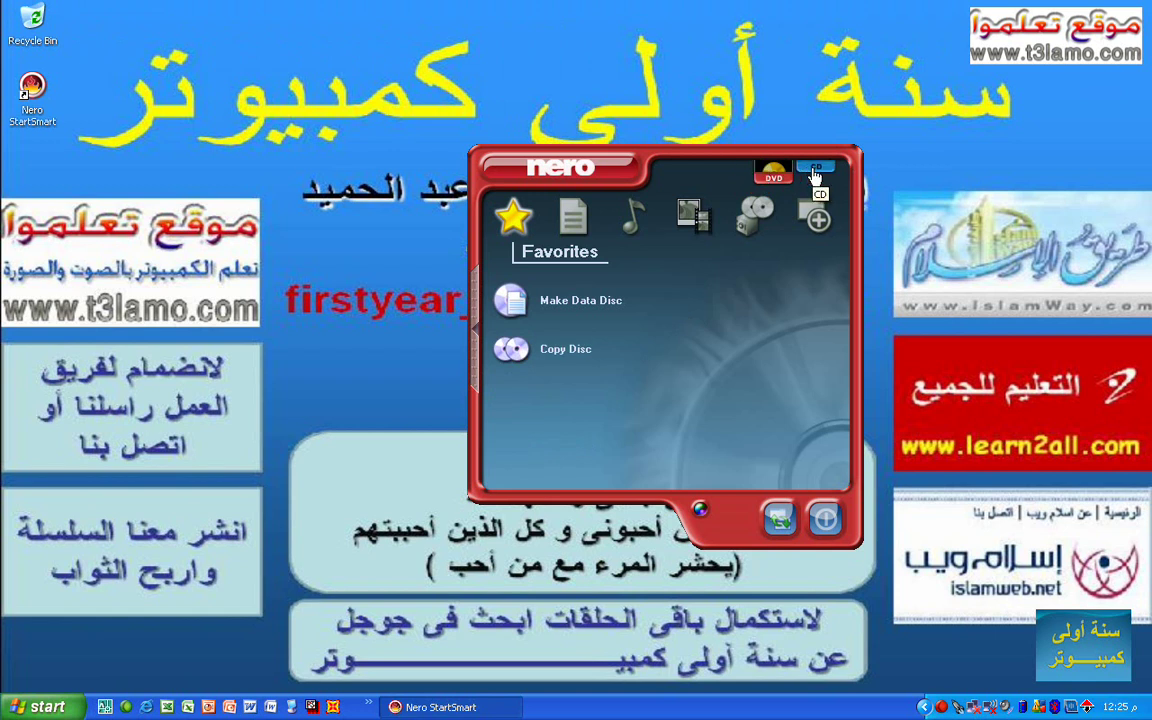
click(815, 172)
Review the disc-making tasks in the Data and Audio categories, including Make Bootable Disc and Make Audio and Data CD
click(578, 230)
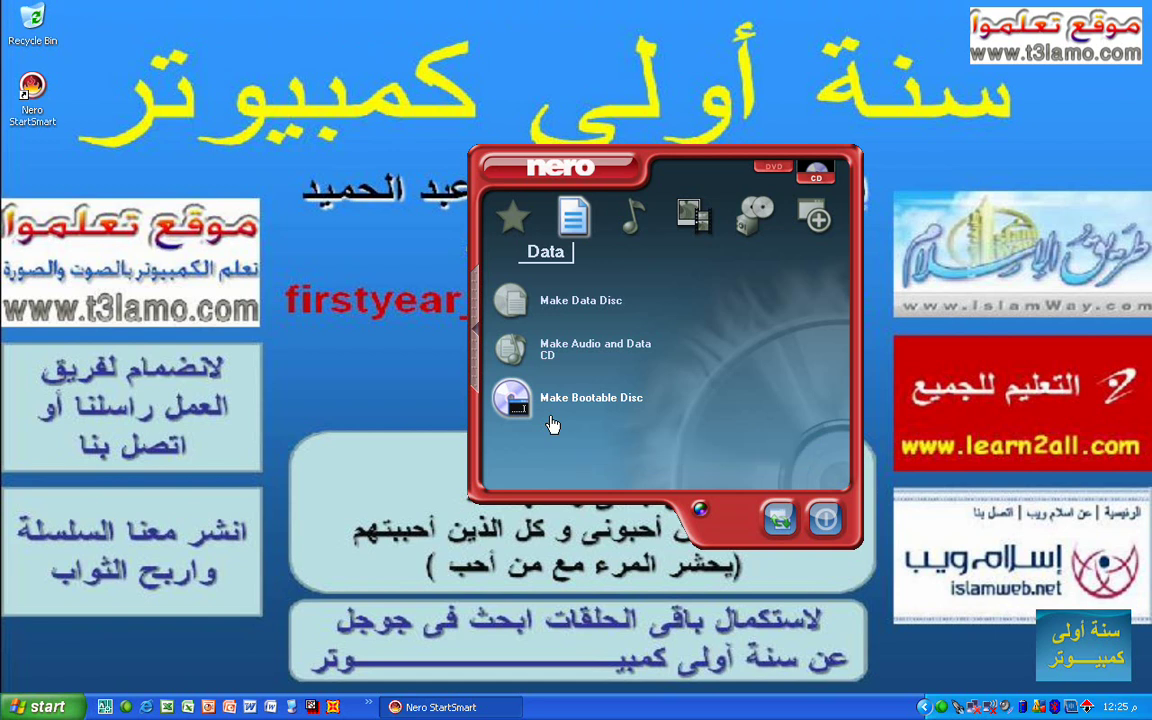
click(636, 220)
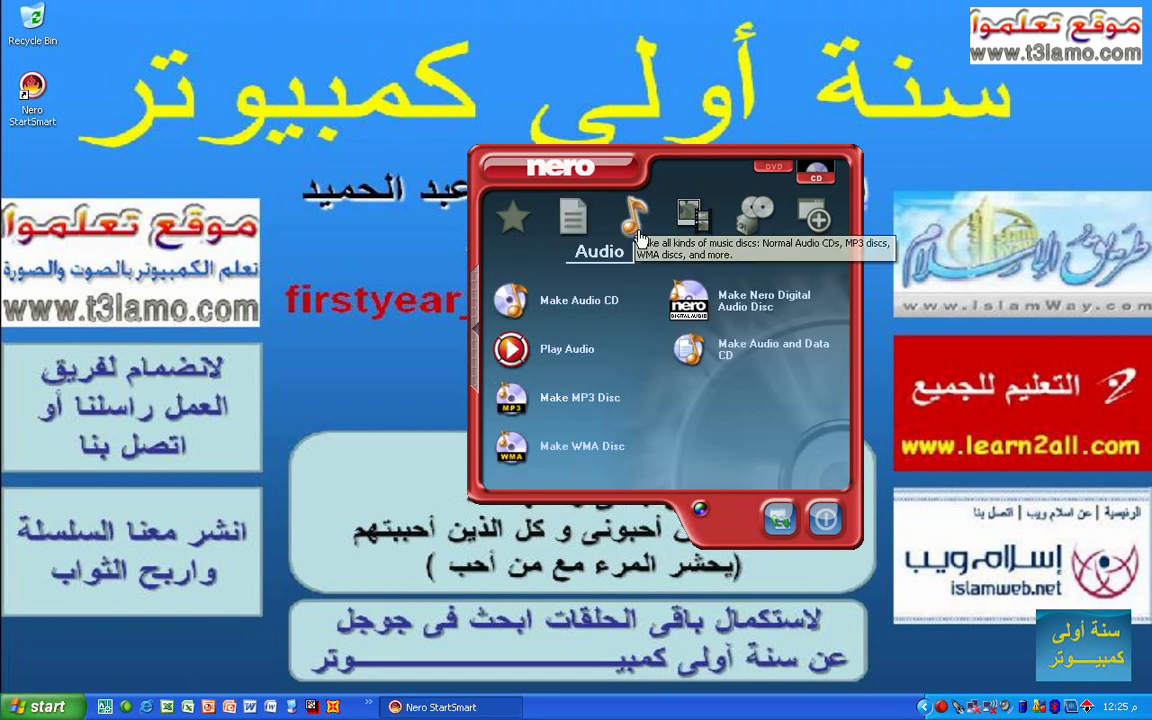
click(568, 238)
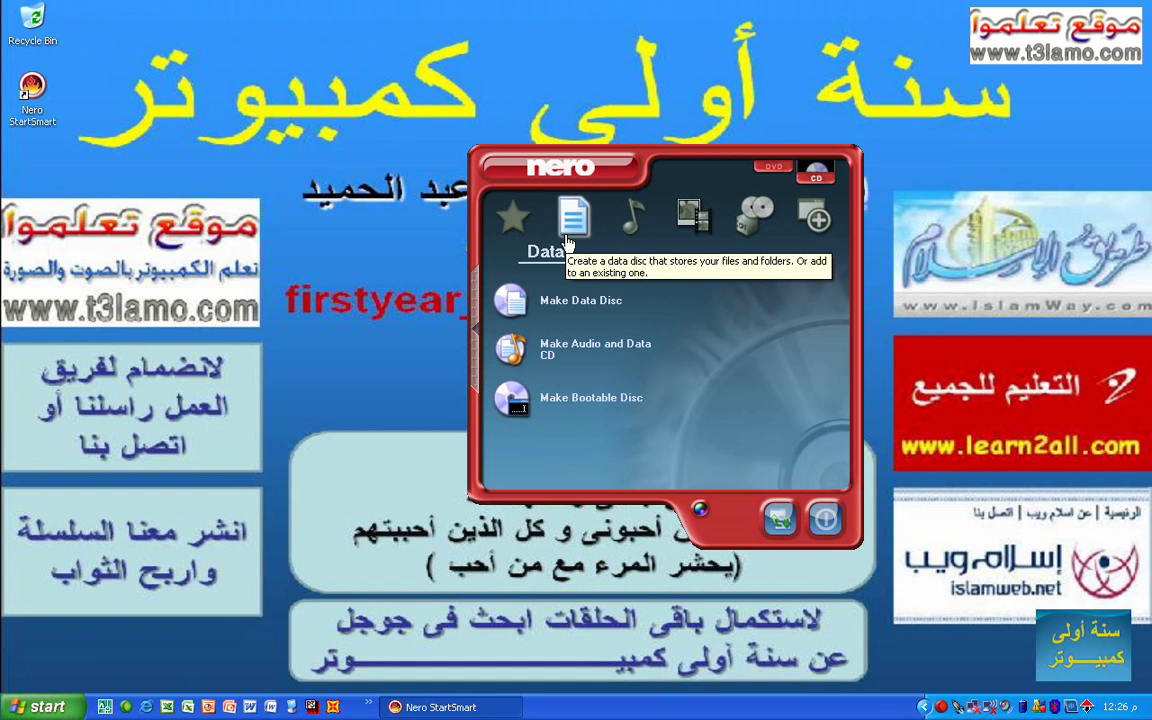
click(636, 232)
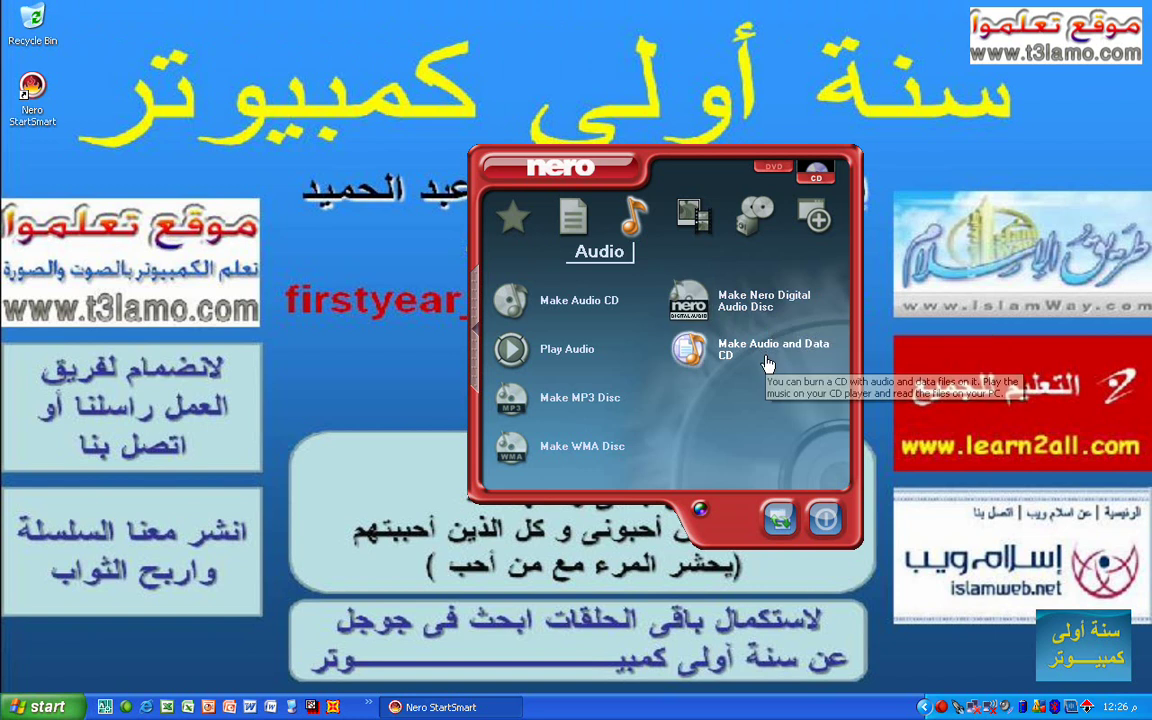
Review the tasks in the Photo and Video, Copy and Backup, and Extras categories, returning to Copy and Backup
click(695, 217)
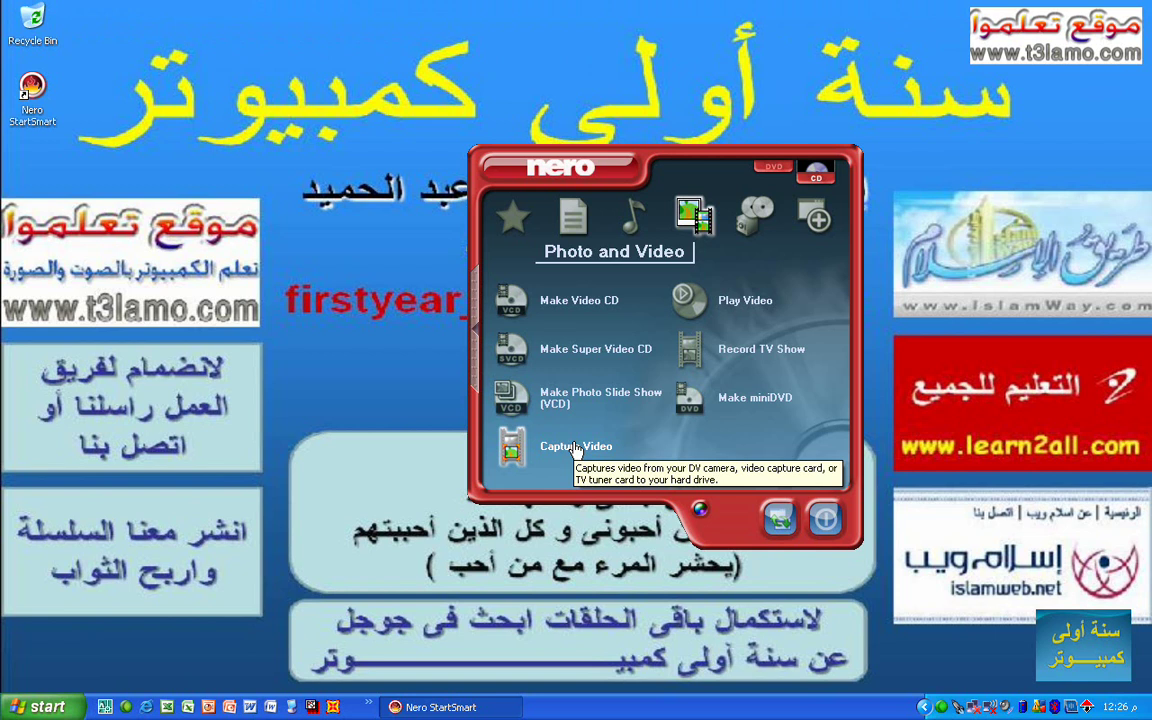
click(757, 212)
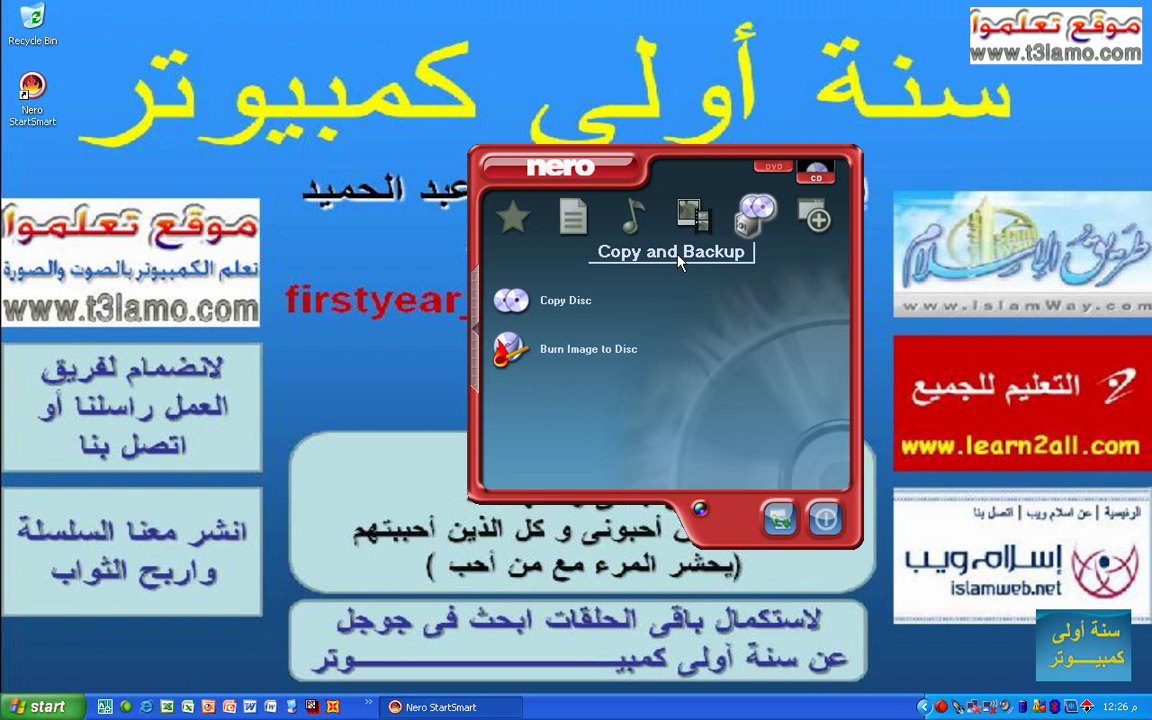
click(694, 215)
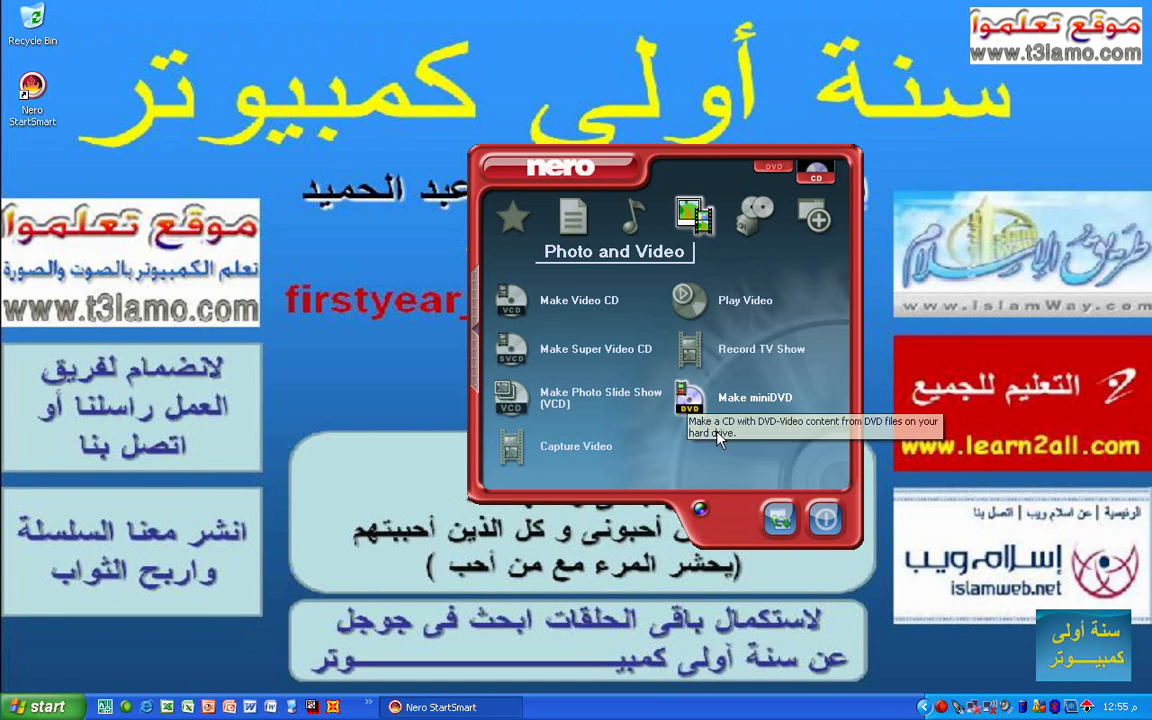
click(748, 217)
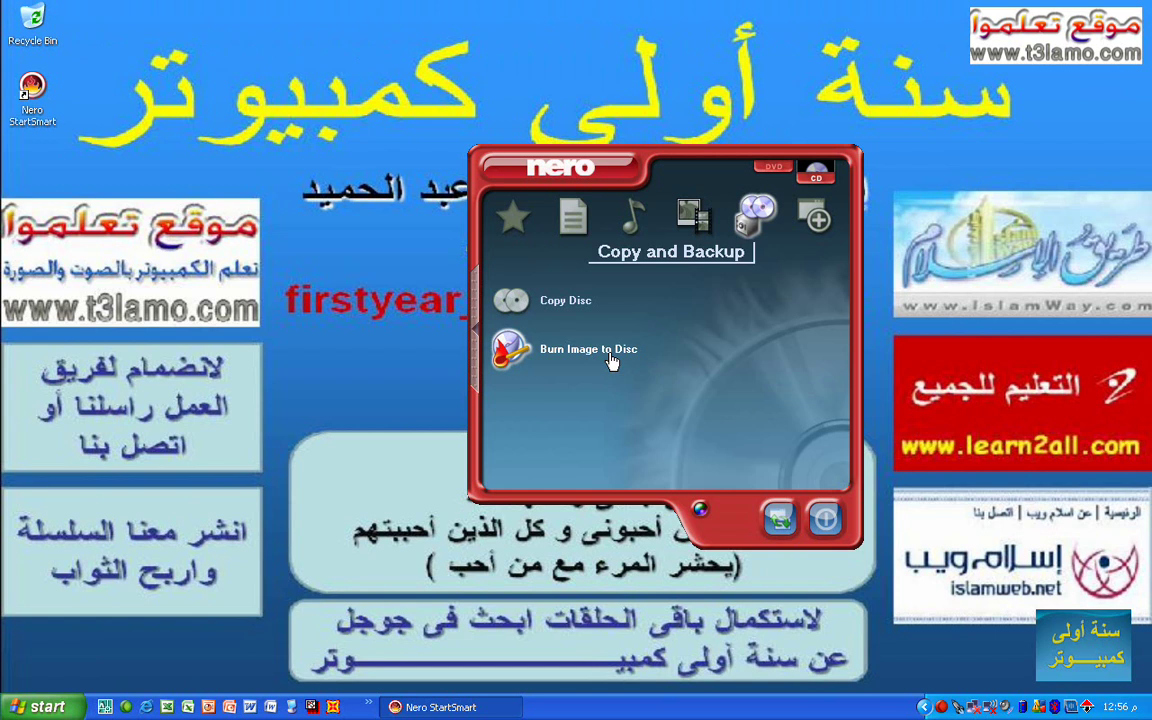
click(813, 222)
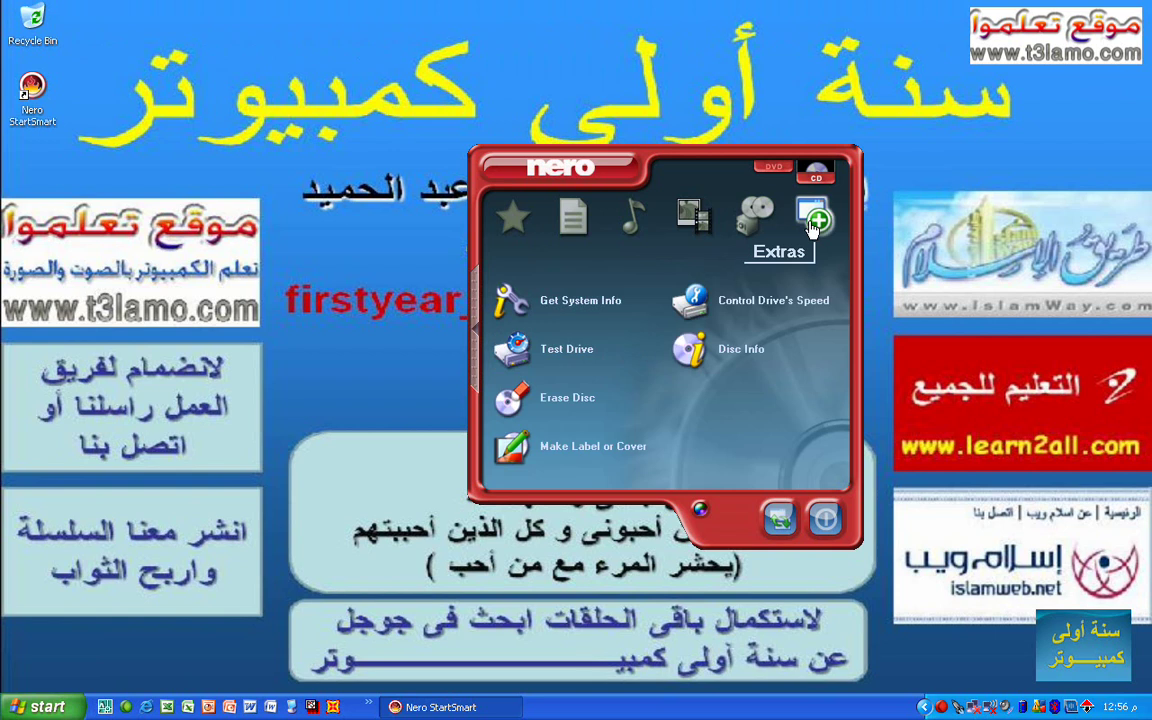
click(757, 213)
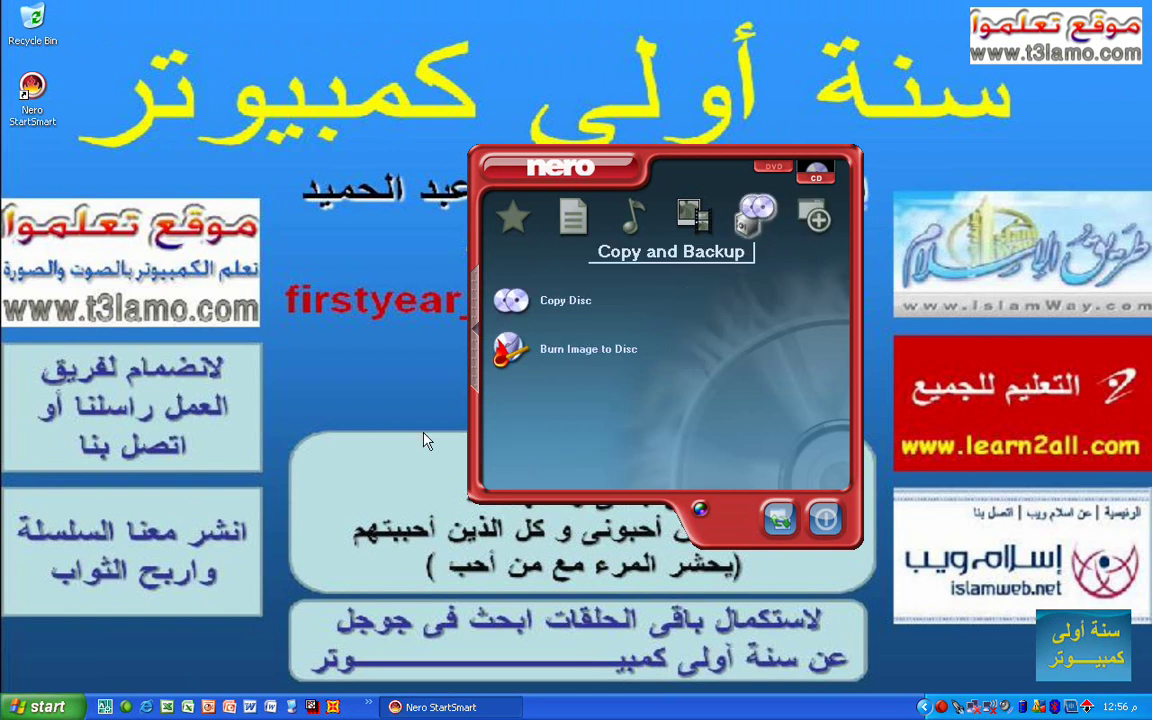
Open Burn Image to Disc, cancel the image file selection and view the Nero Express burn choices before closing it
click(508, 366)
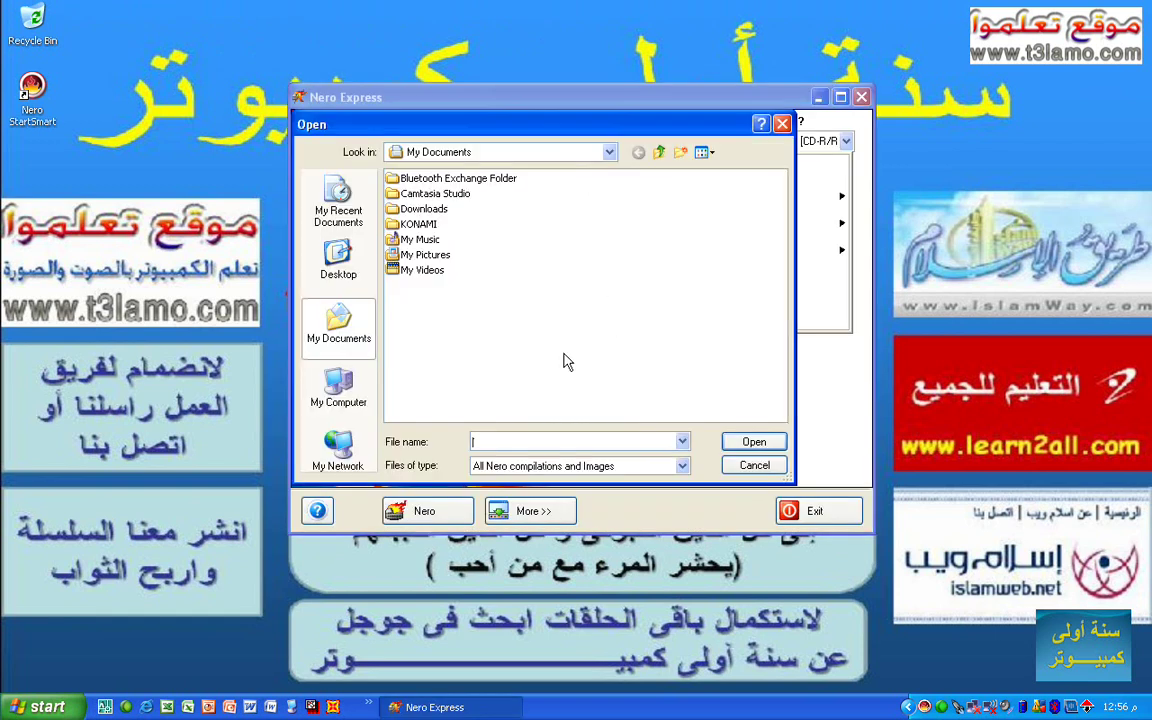
click(755, 465)
mouse_move(728, 192)
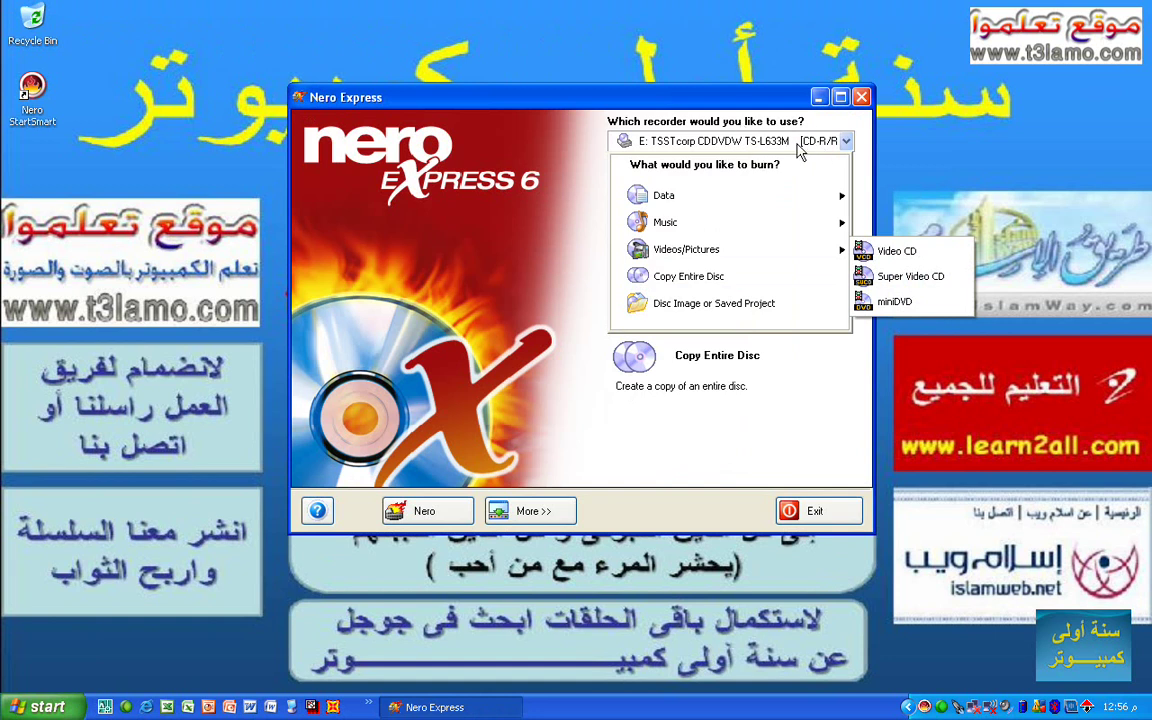
click(860, 98)
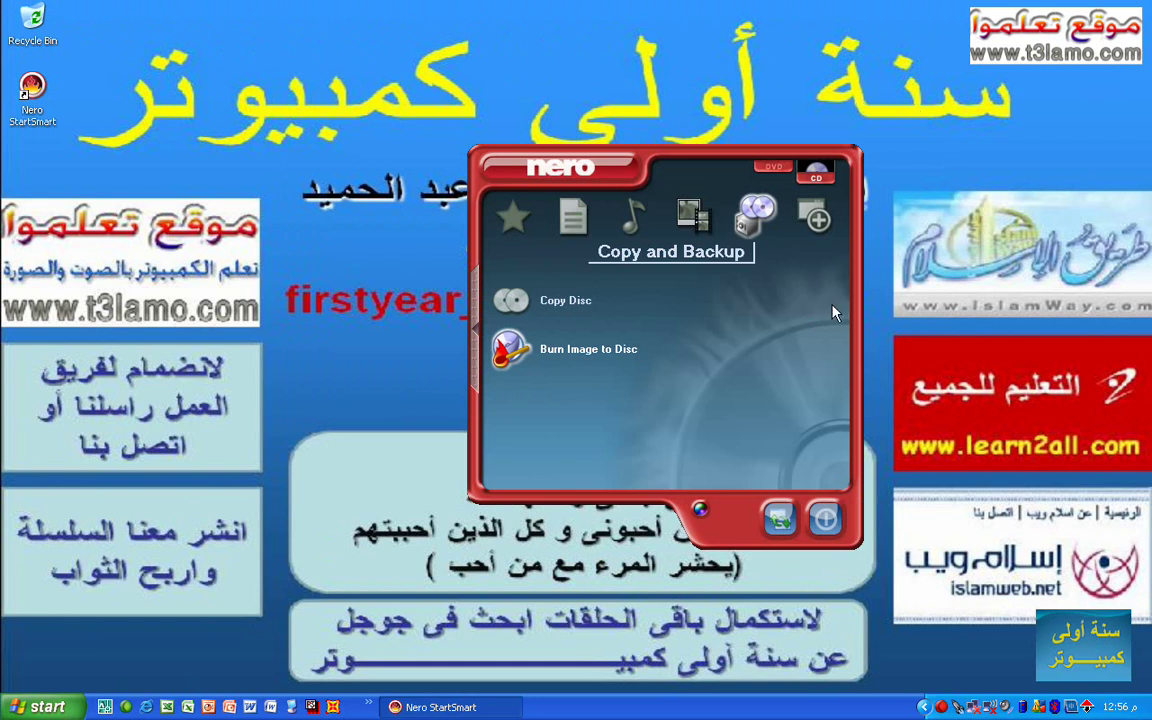
Examine the Extras tools such as Erase Disc and Disc Info alongside the Copy and Backup tasks
click(818, 214)
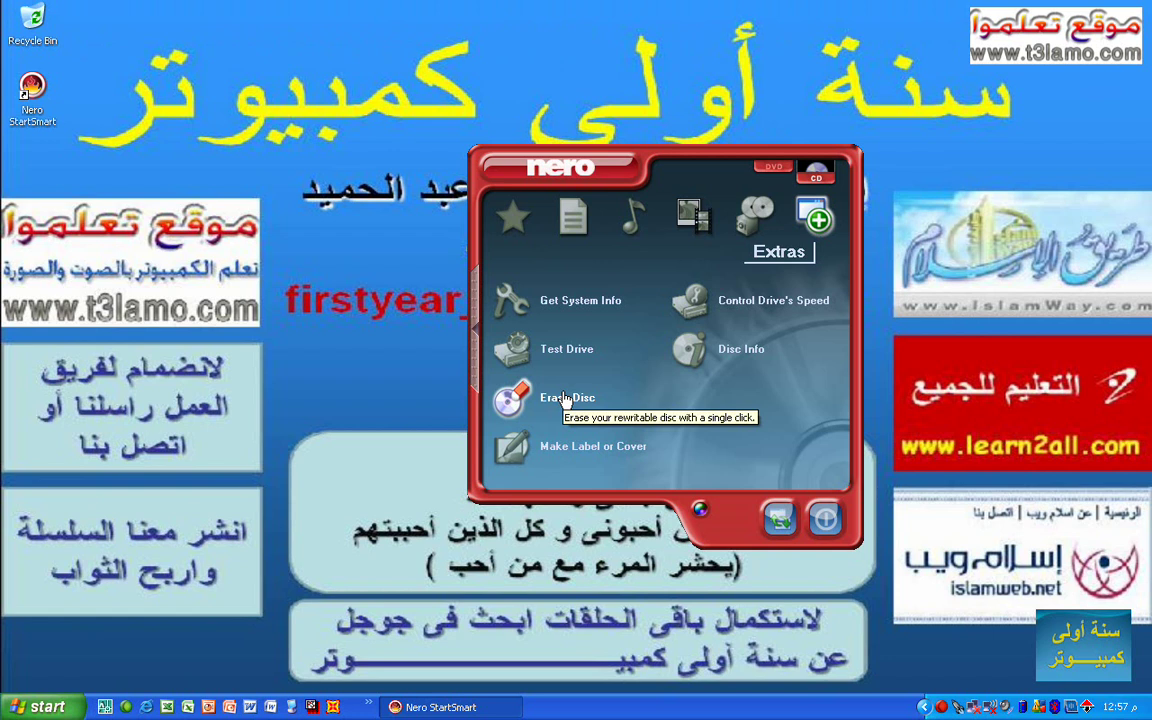
click(566, 399)
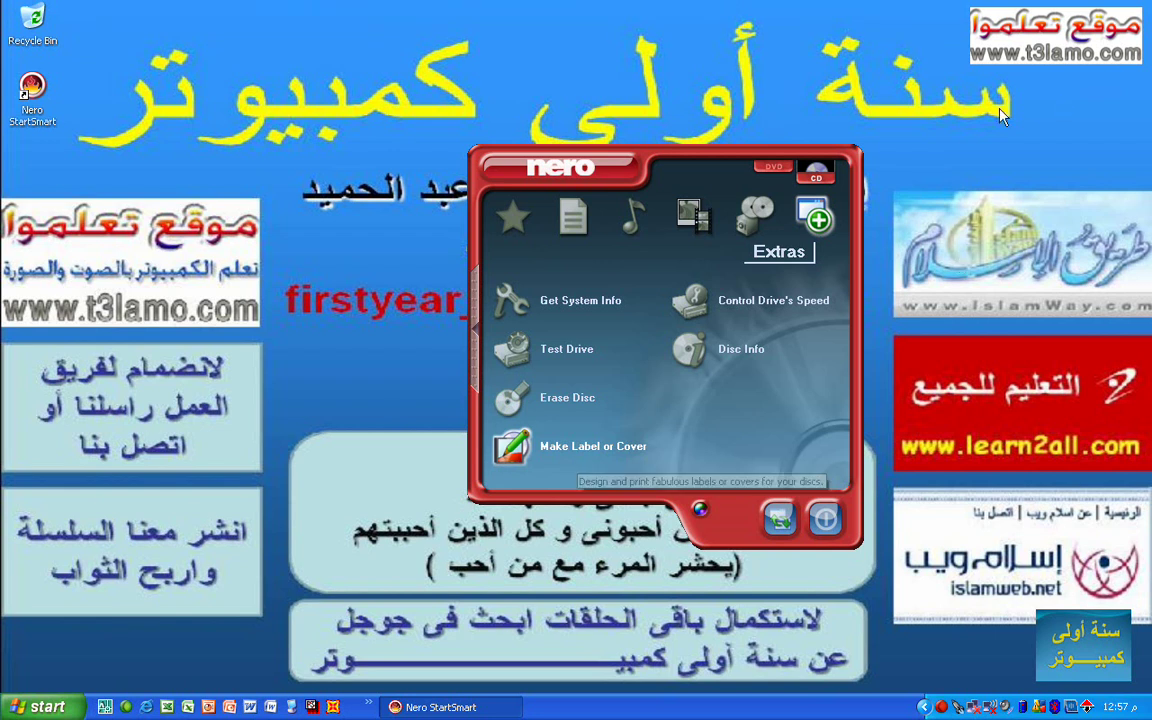
mouse_move(762, 229)
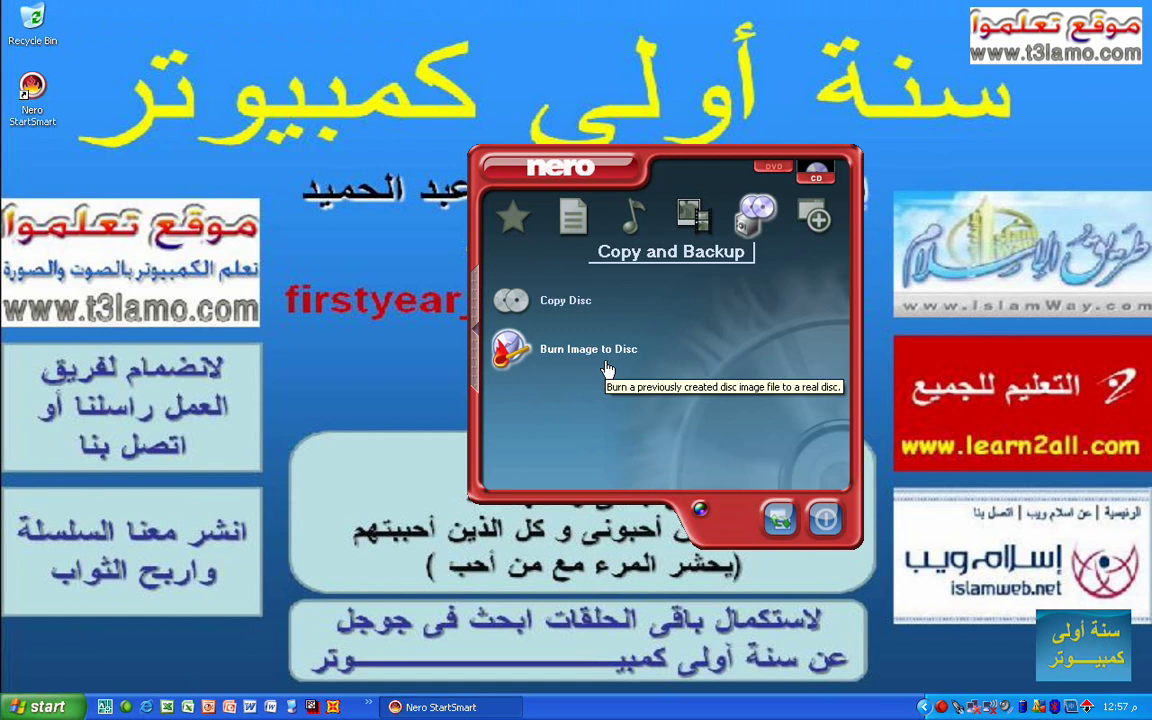
click(818, 222)
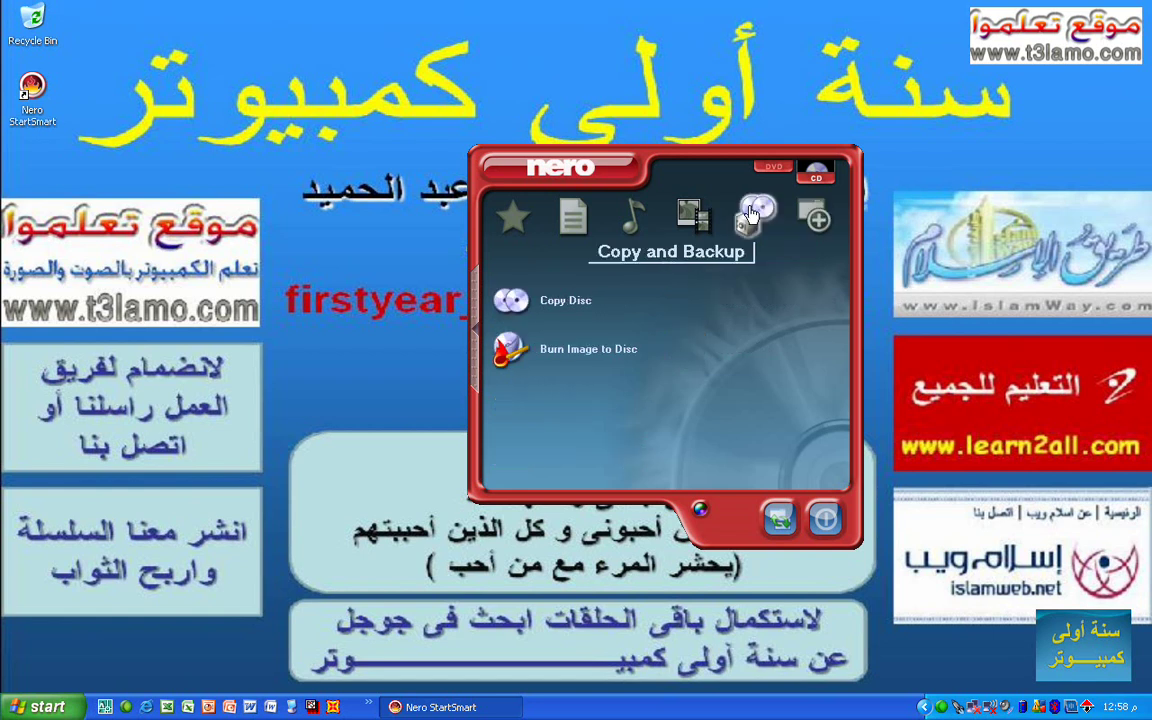
click(584, 362)
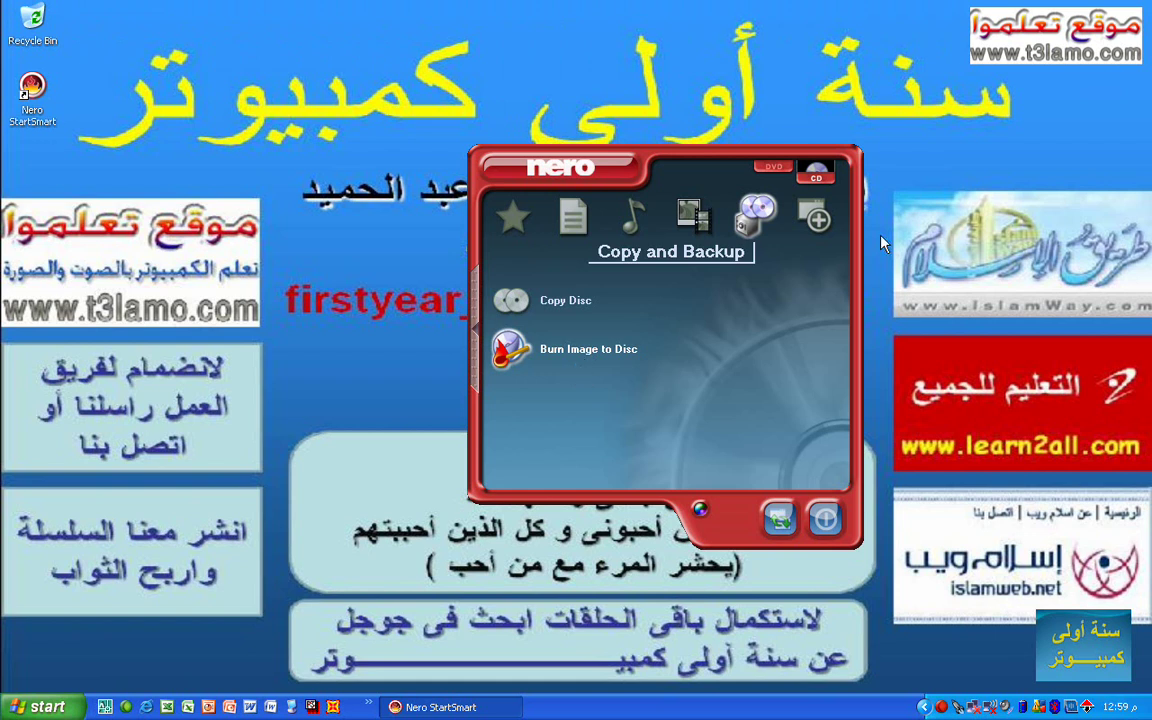
click(818, 220)
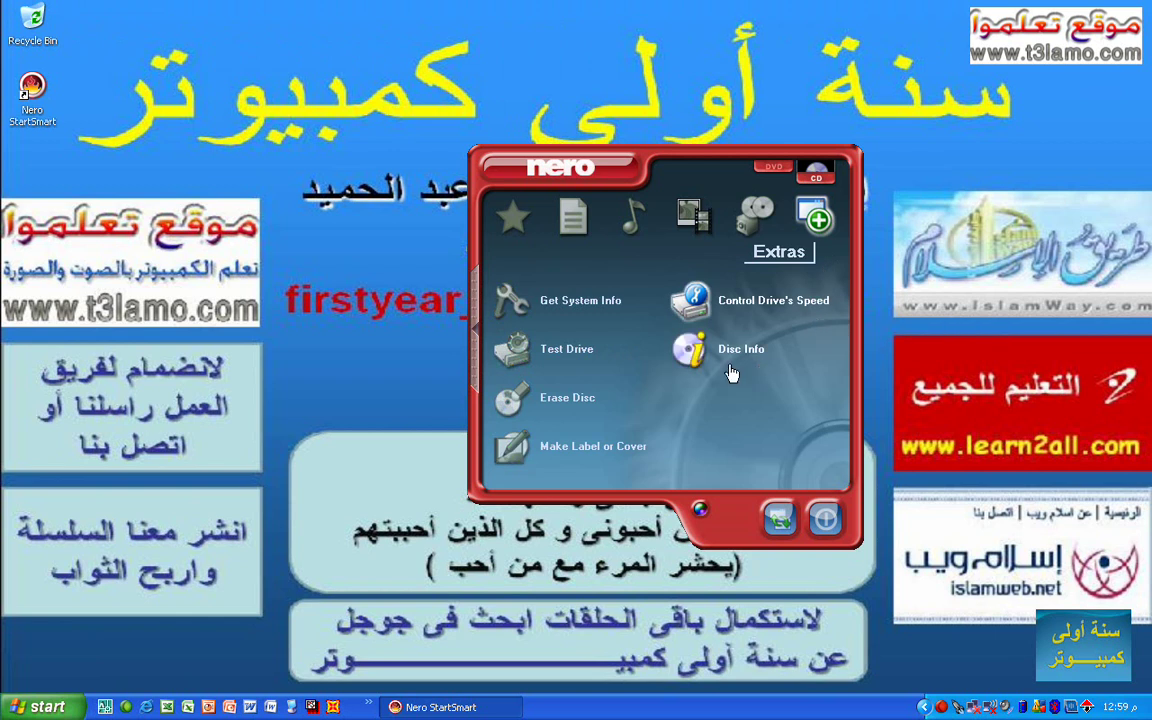
click(757, 212)
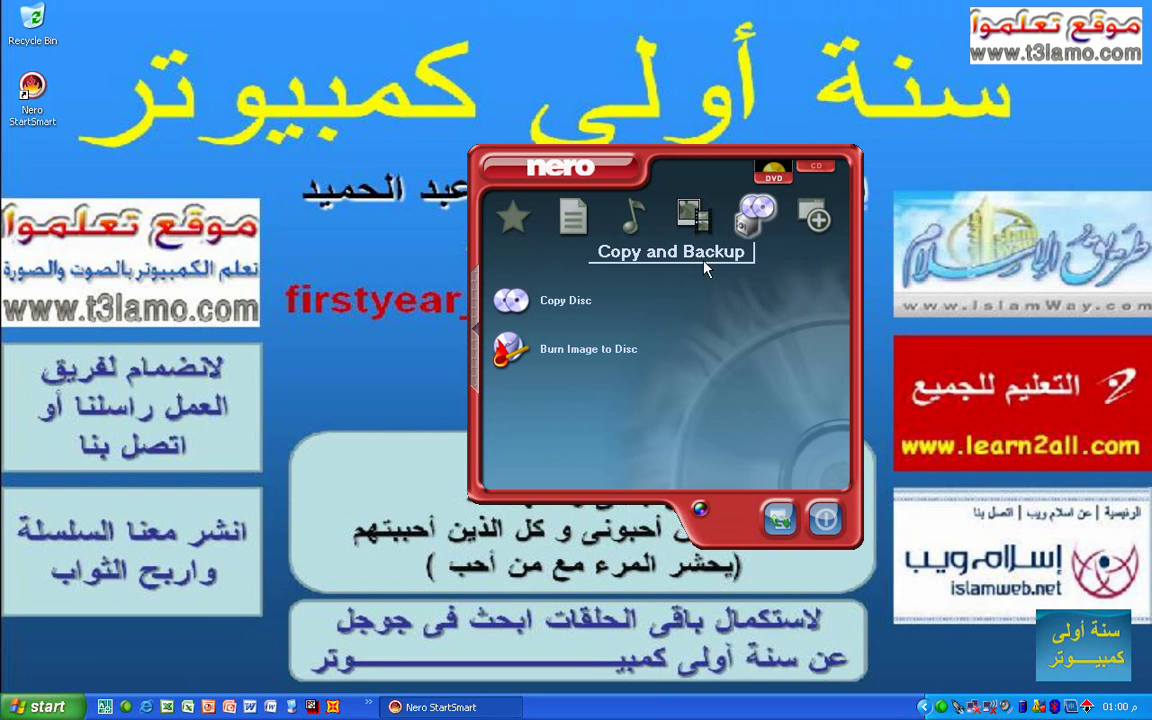
Review the disc tasks in the Audio, Photo and Video, Copy and Backup, and Extras categories
click(588, 232)
click(636, 218)
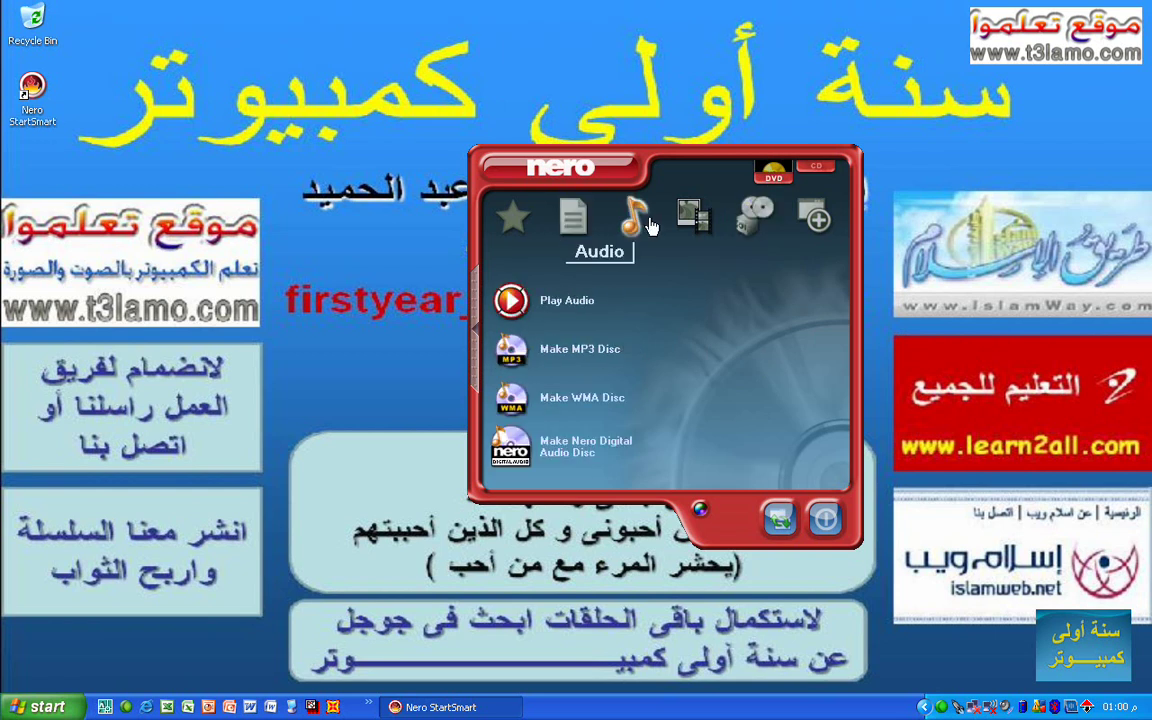
click(694, 220)
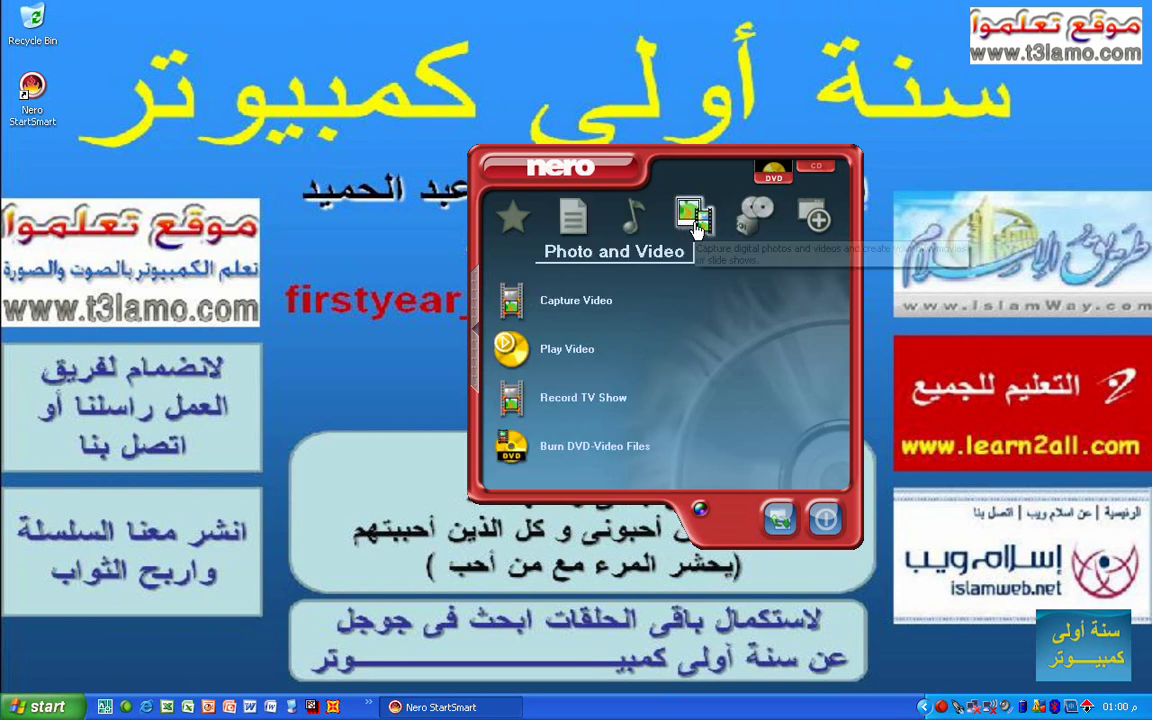
click(757, 214)
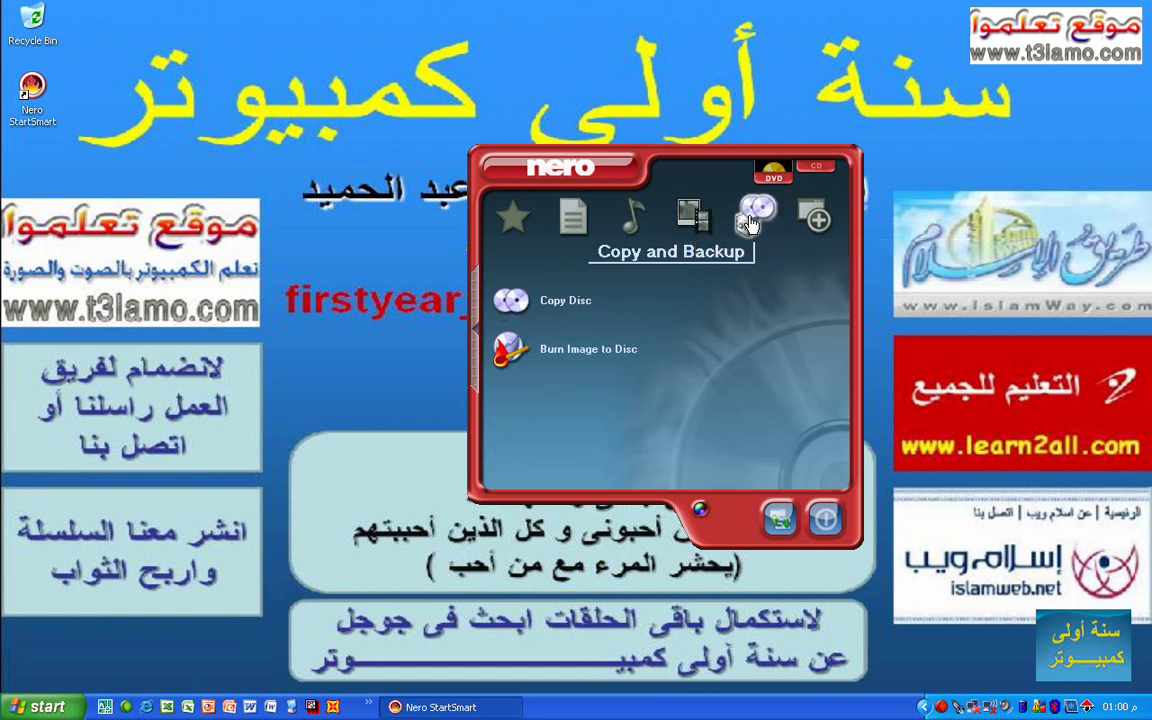
click(824, 218)
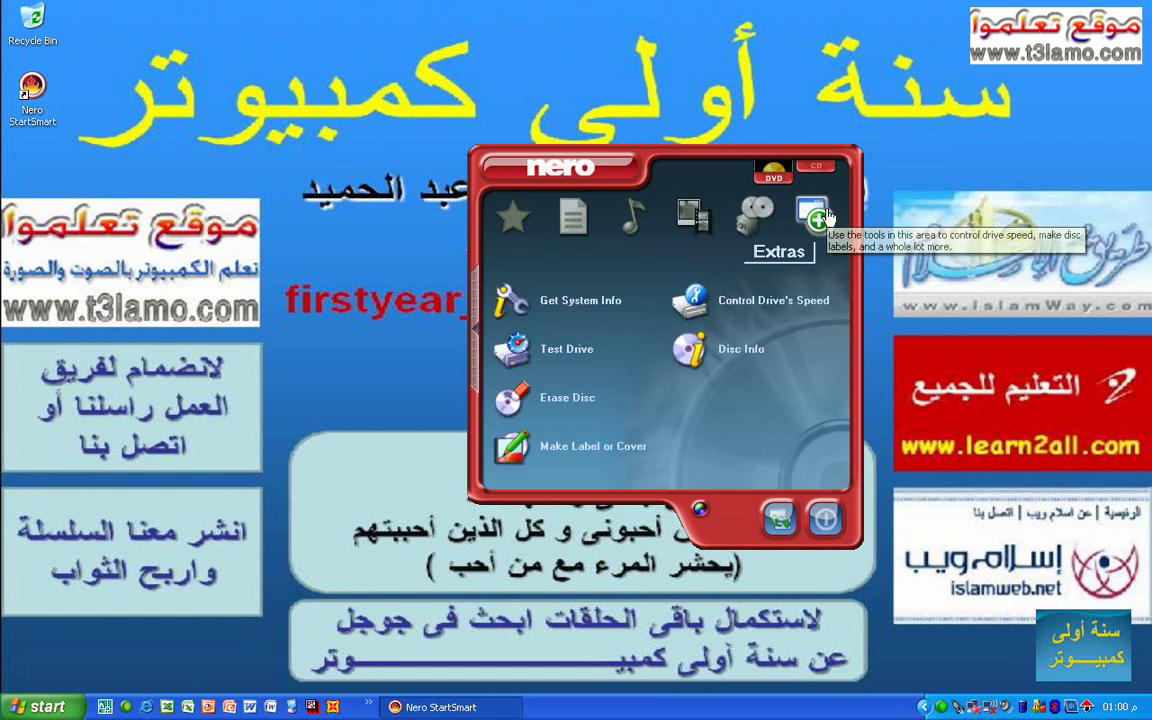
Switch the disc type to CD and start the Make Data Disc task from Favorites
click(813, 176)
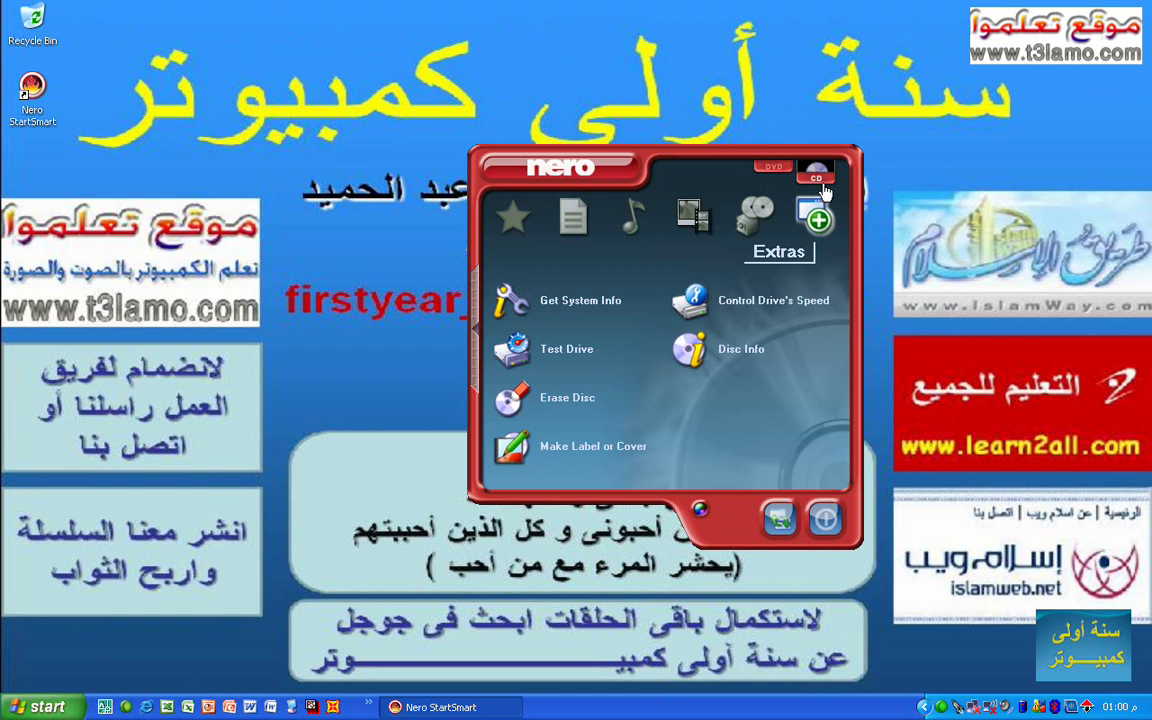
click(525, 216)
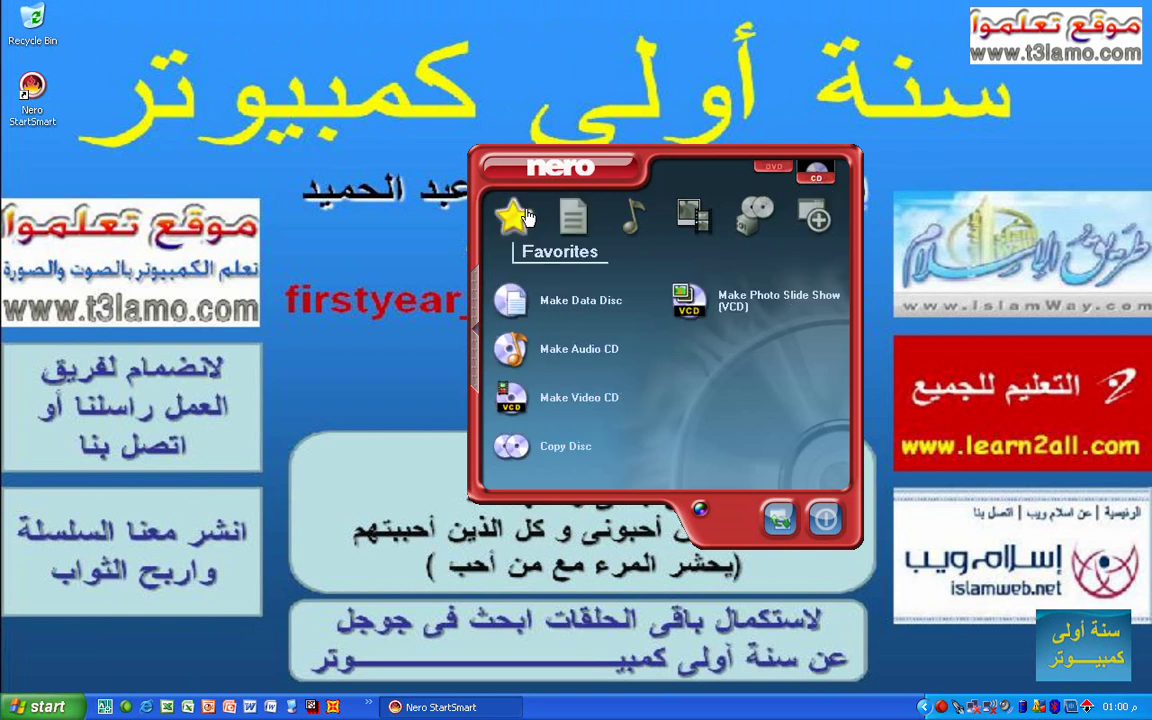
click(556, 310)
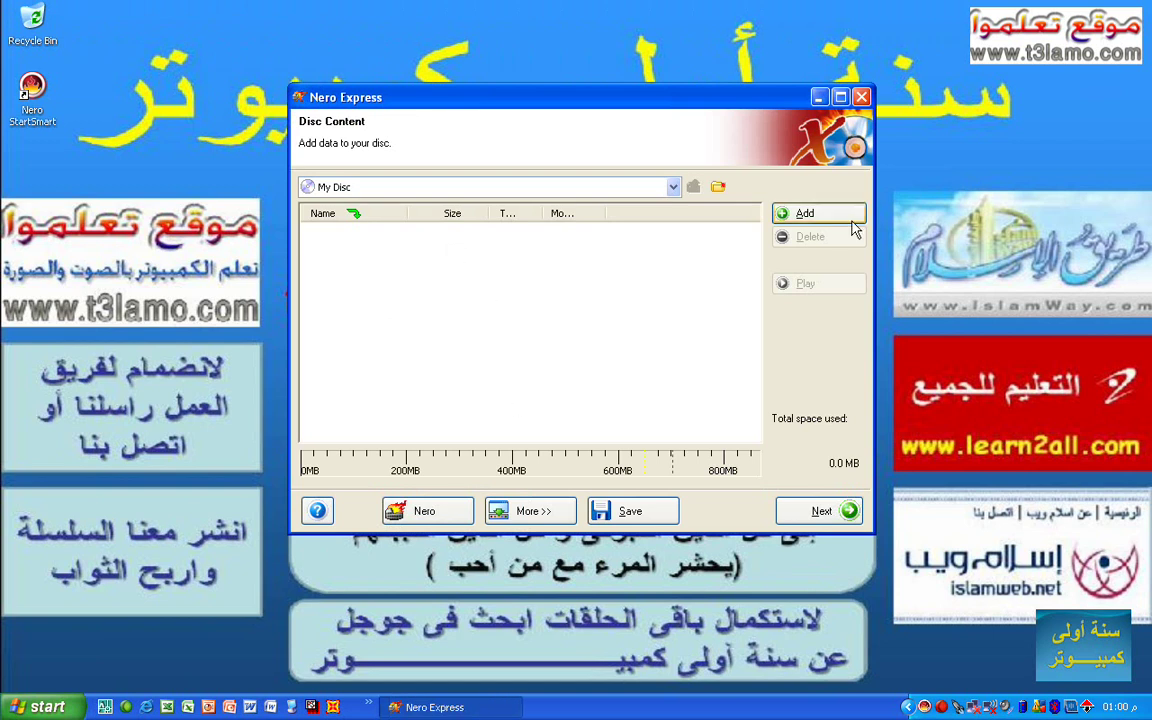
Add Doc1.csv and the six folders from Bluetooth Exchange Folder through My Pictures in My Documents to the disc content
click(836, 214)
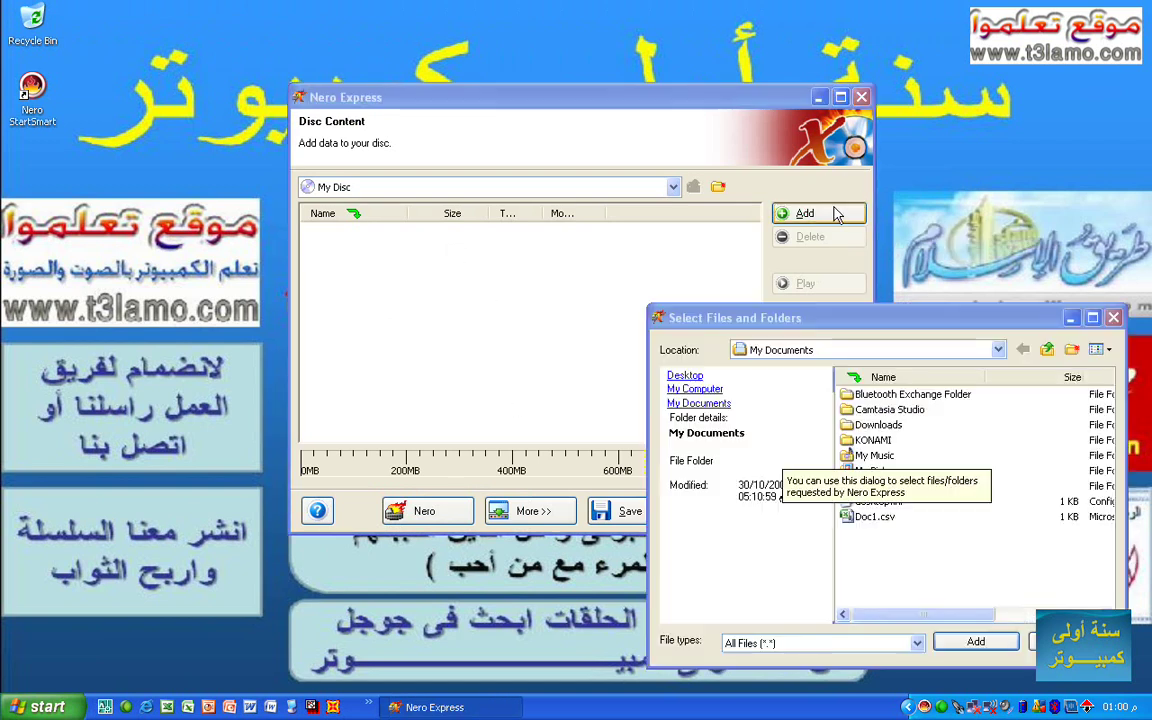
click(876, 519)
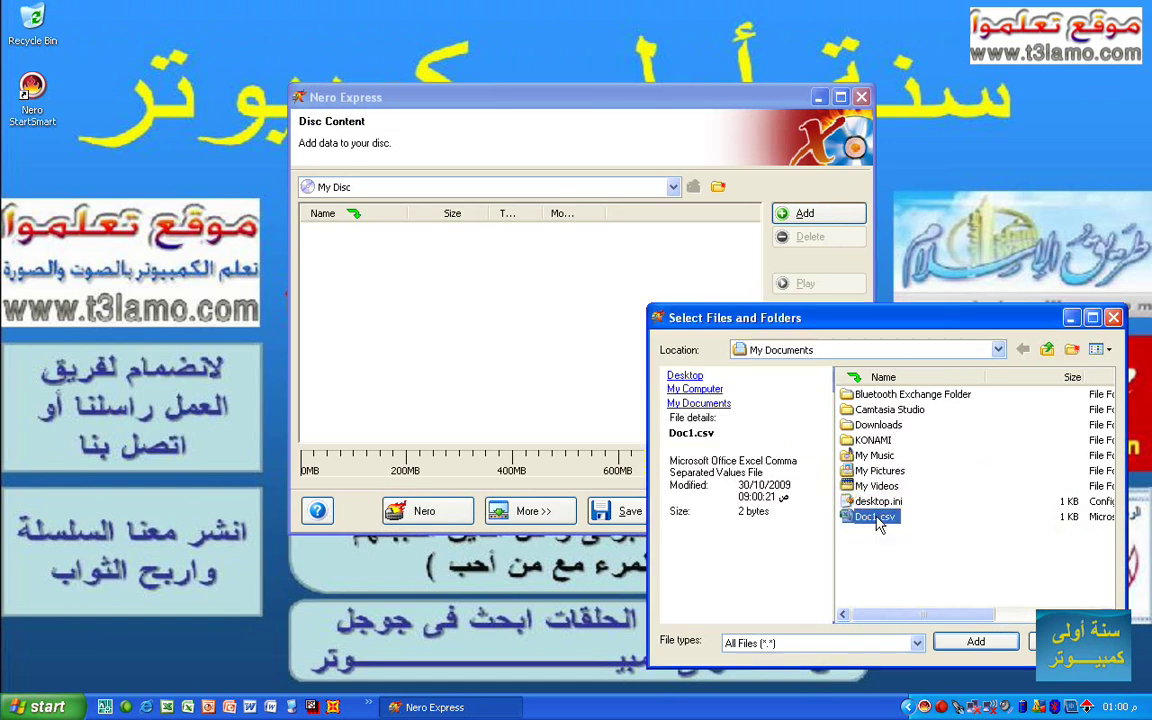
click(983, 643)
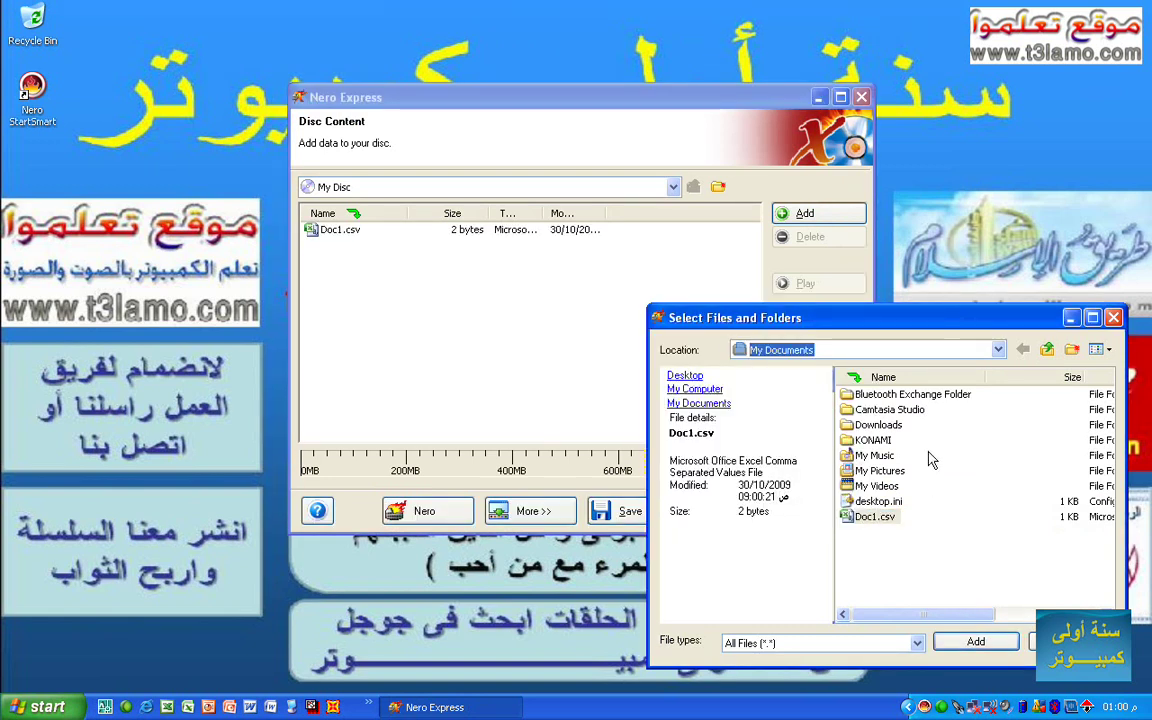
drag(1005, 396, 873, 476)
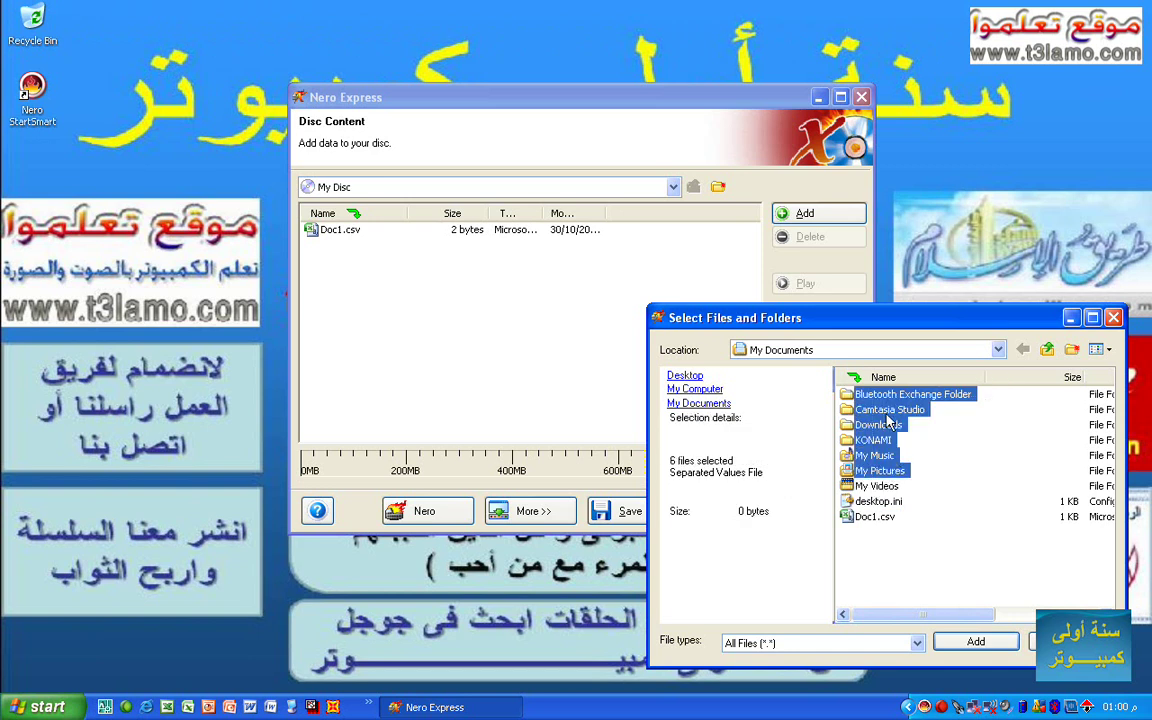
click(958, 645)
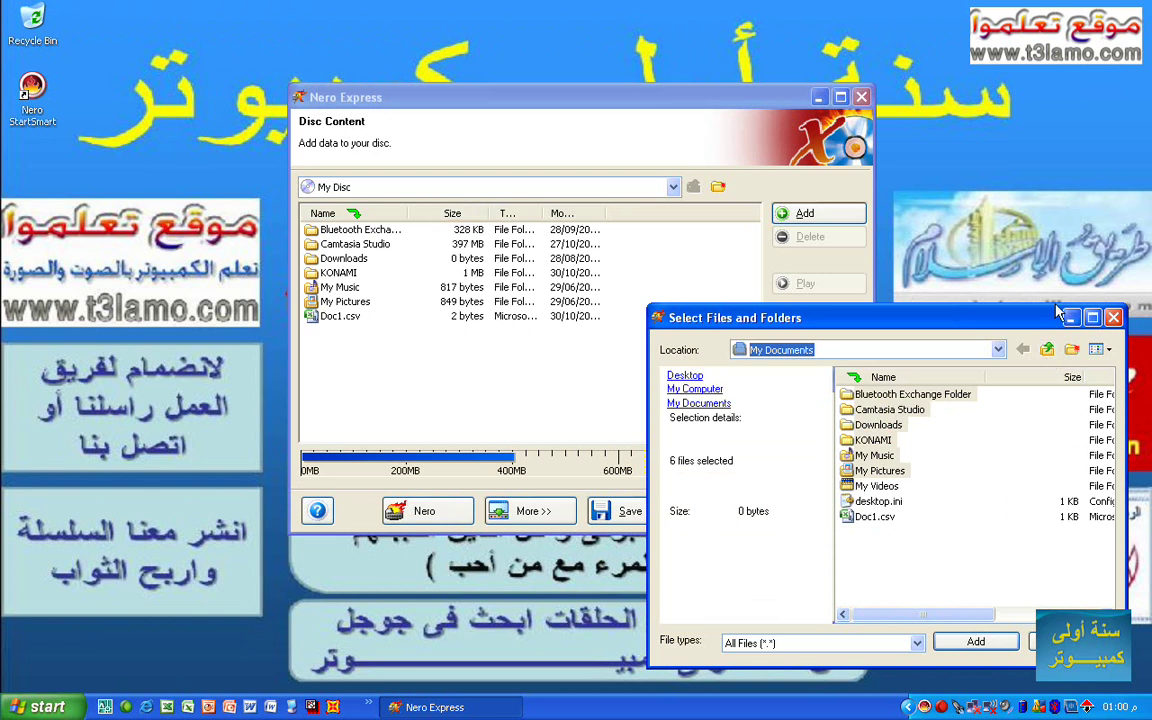
Browse the Desktop and My Computer locations for files to add, and close the file selection dialog
click(880, 350)
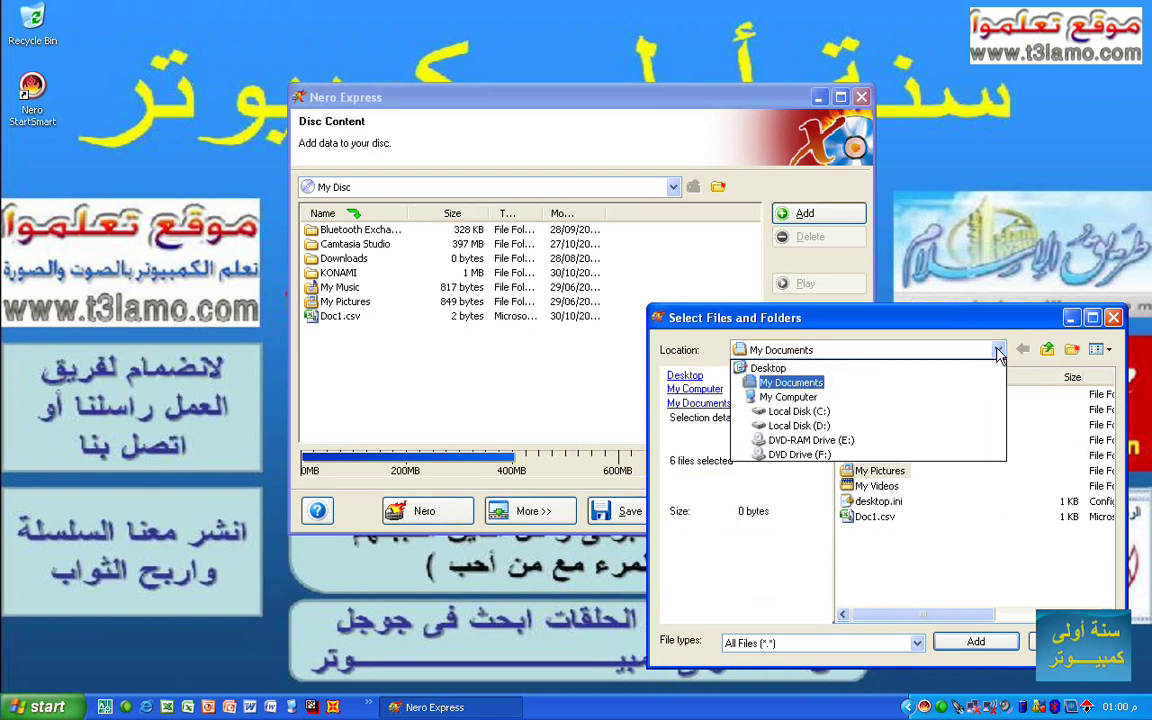
click(768, 368)
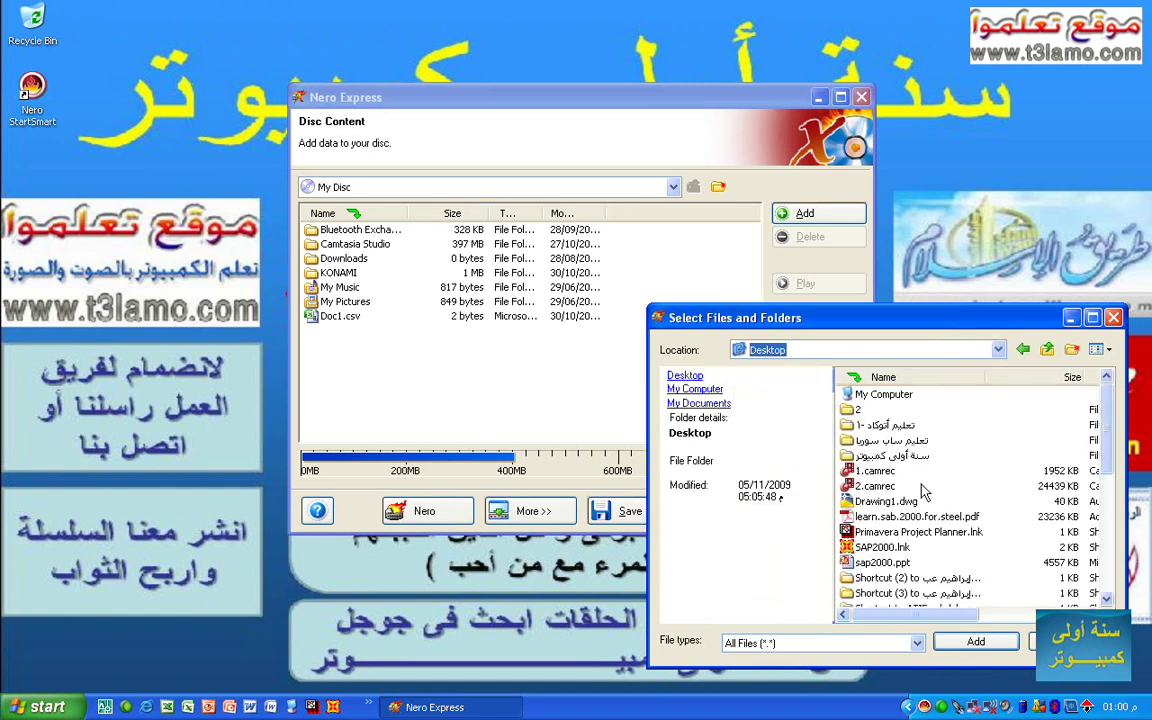
click(998, 349)
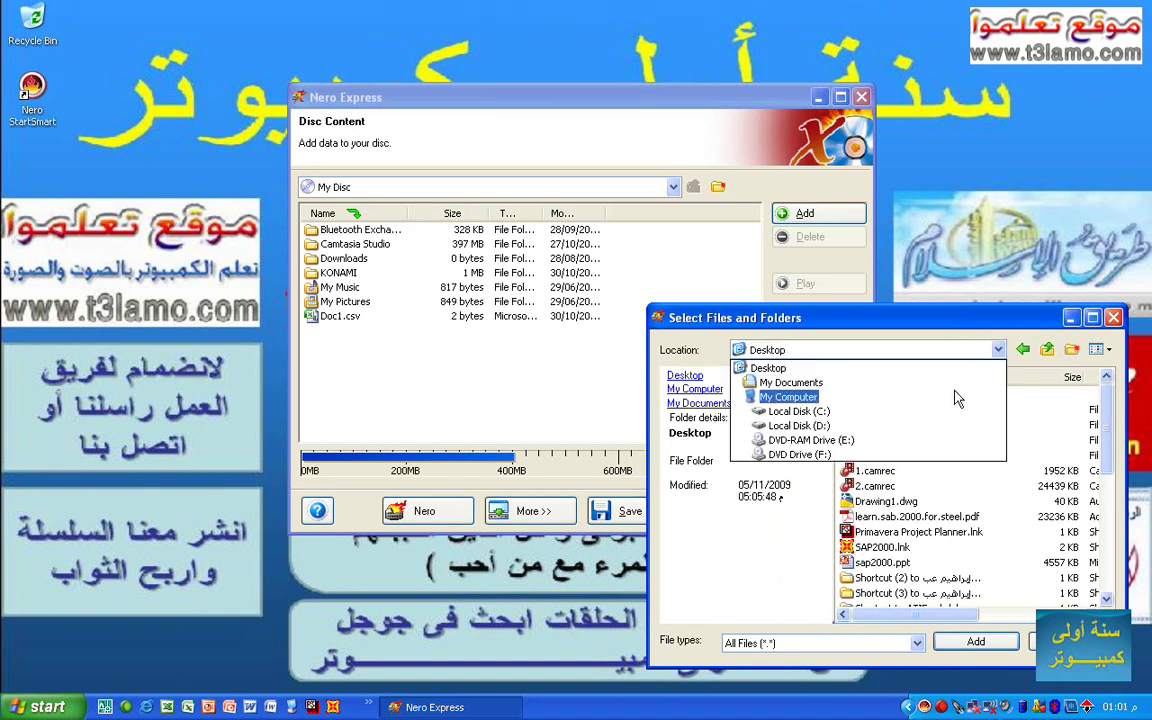
click(951, 397)
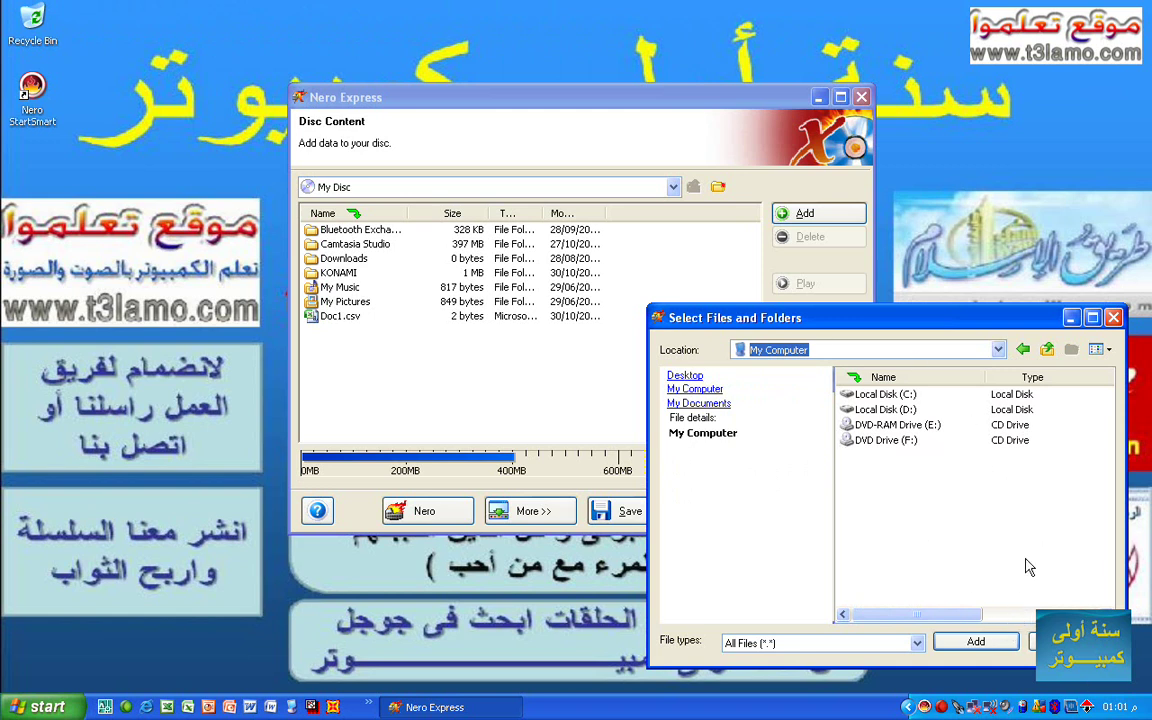
key(Escape)
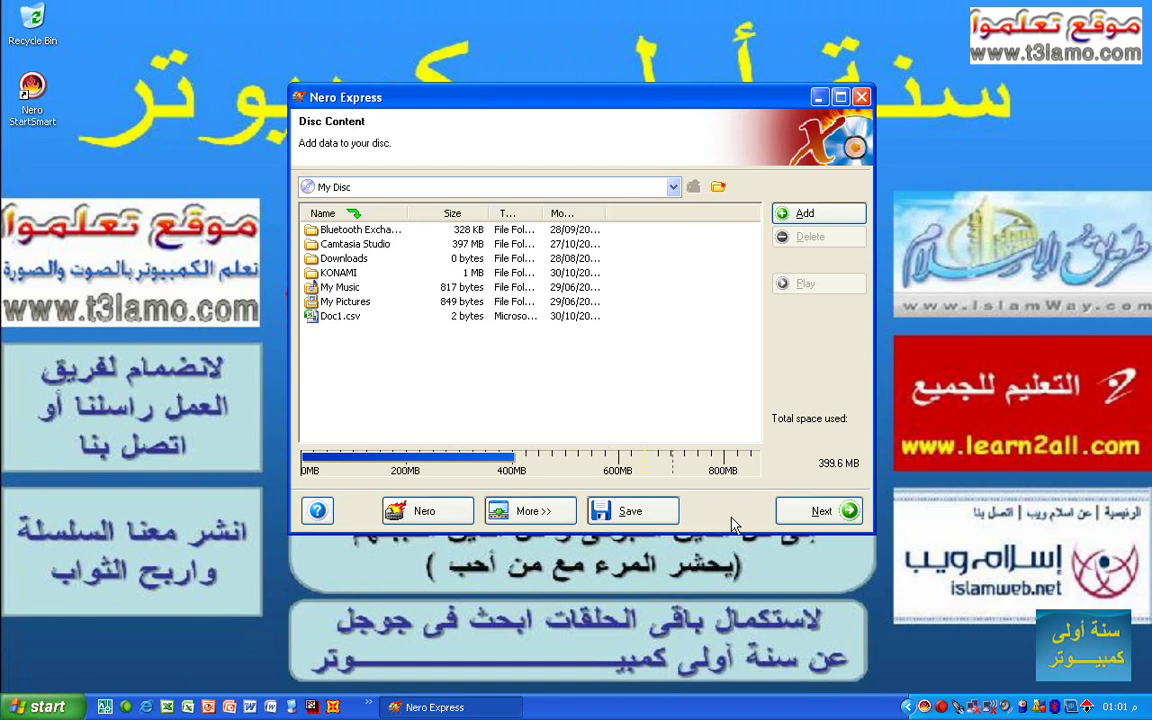
Proceed to the final burn settings and review the available recorders and writing speeds, keeping drive E: and 24x
click(814, 511)
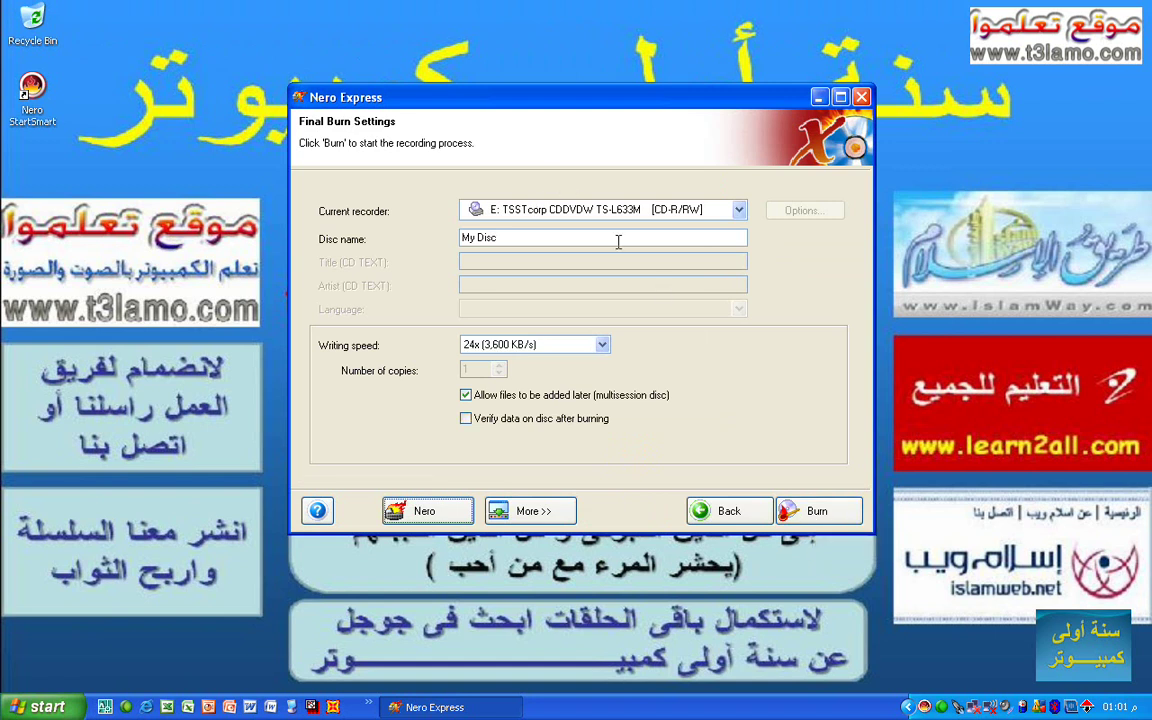
click(737, 211)
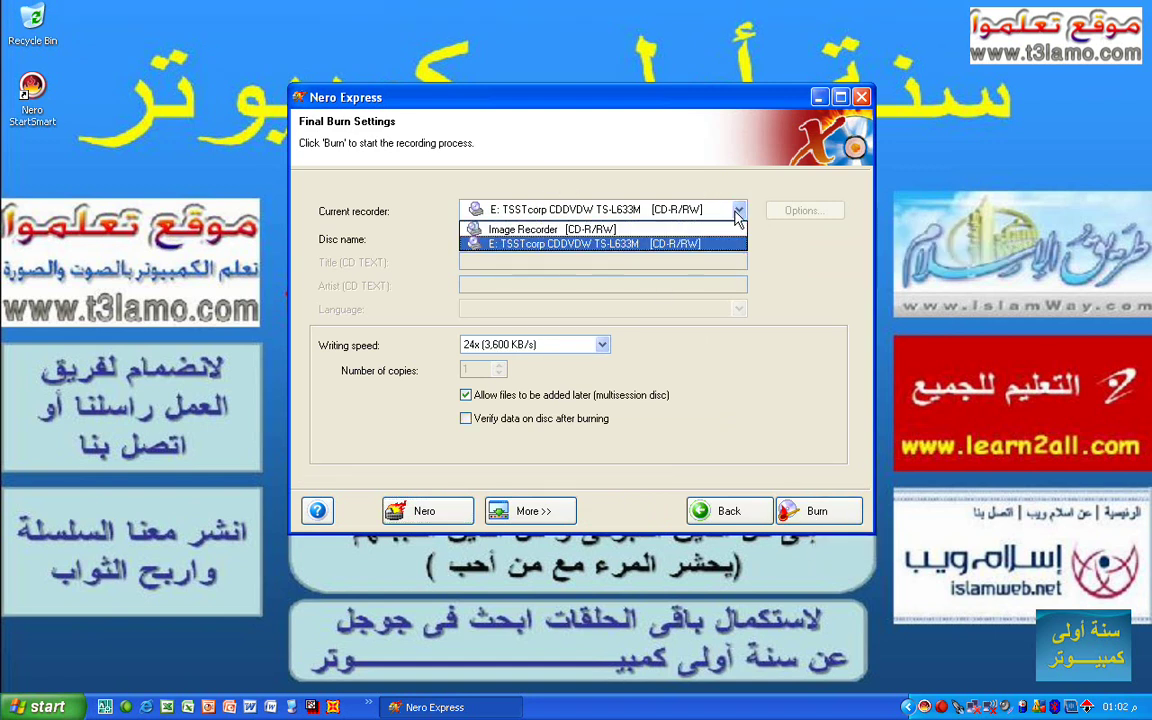
click(737, 212)
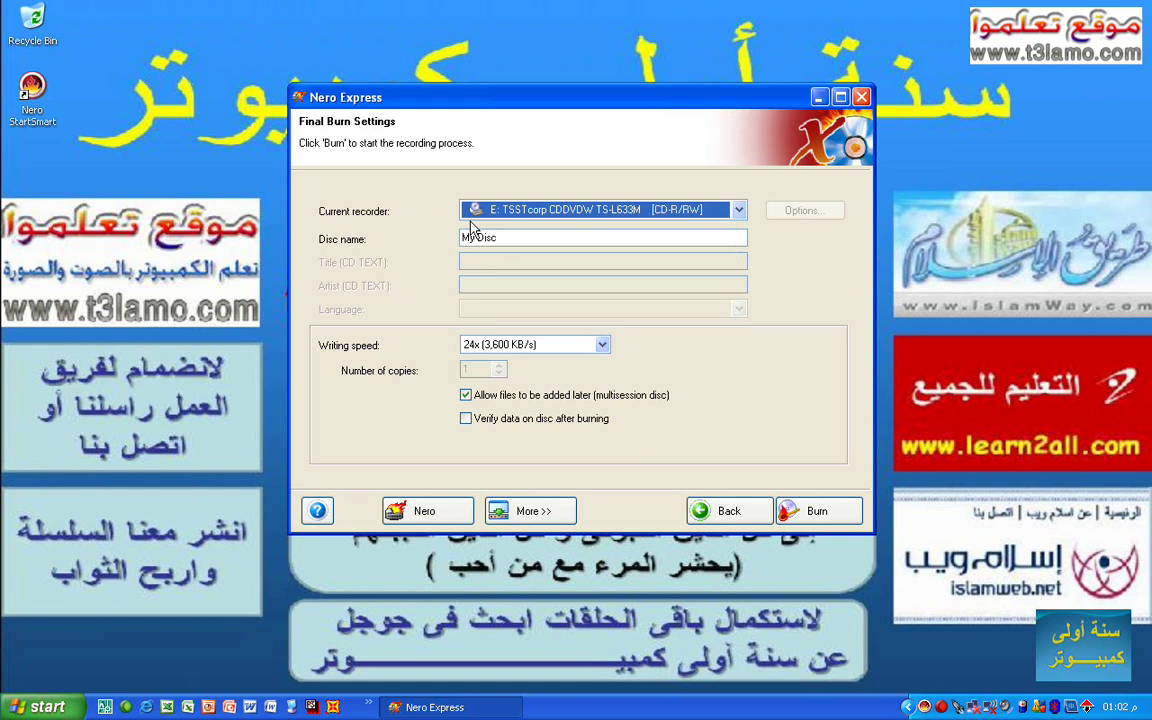
click(602, 344)
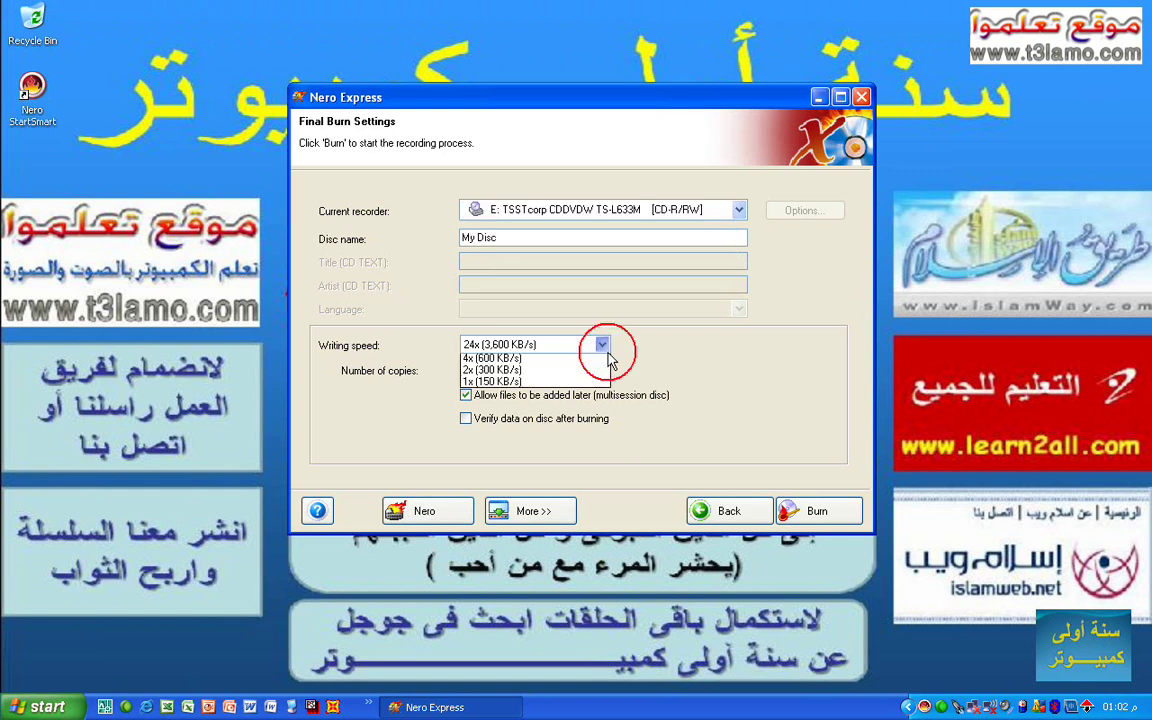
click(607, 355)
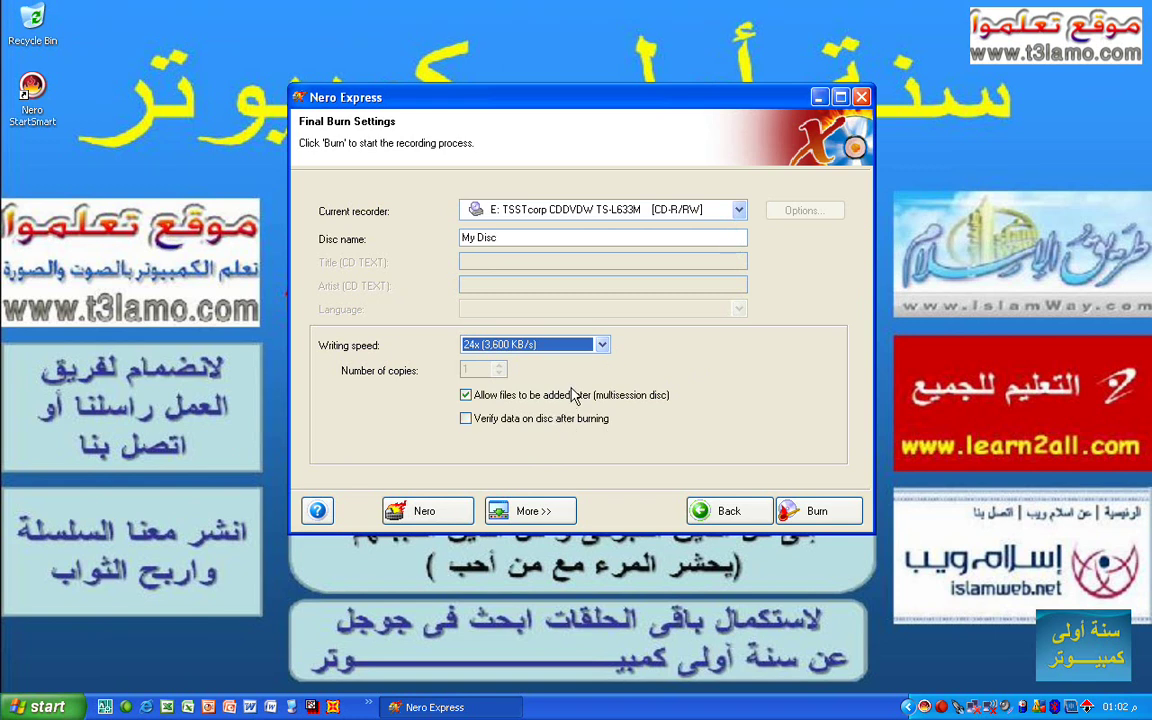
Enable verification of the data on the disc after burning
mouse_move(530, 403)
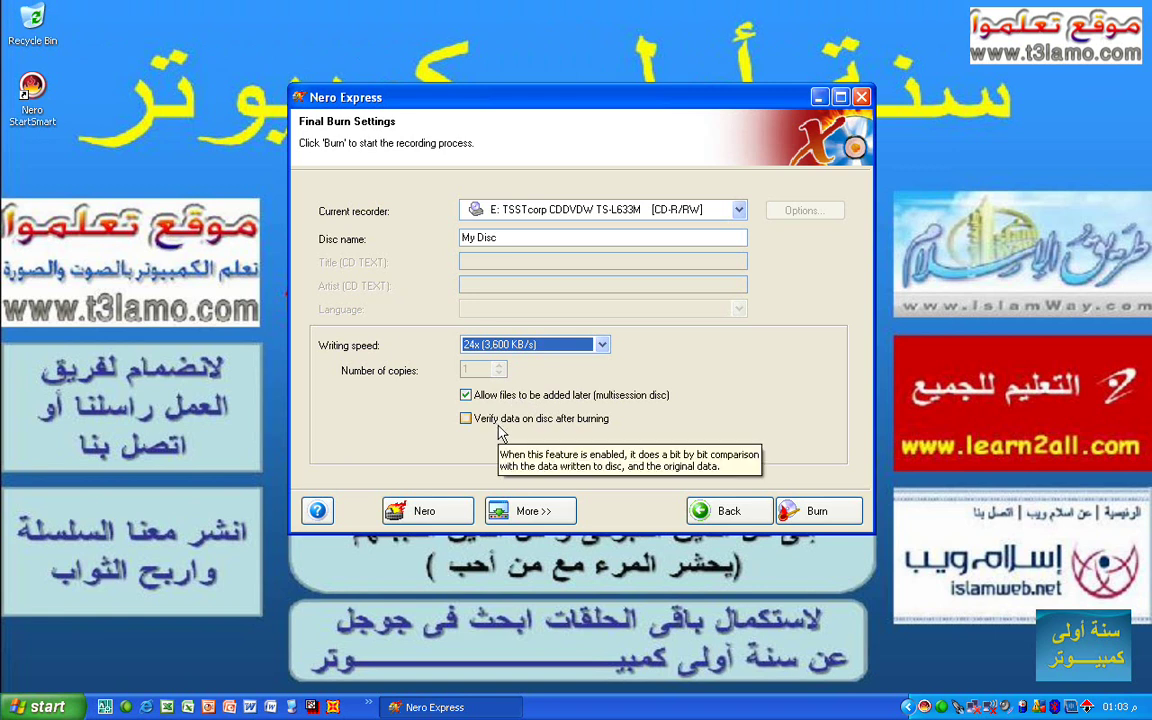
click(501, 433)
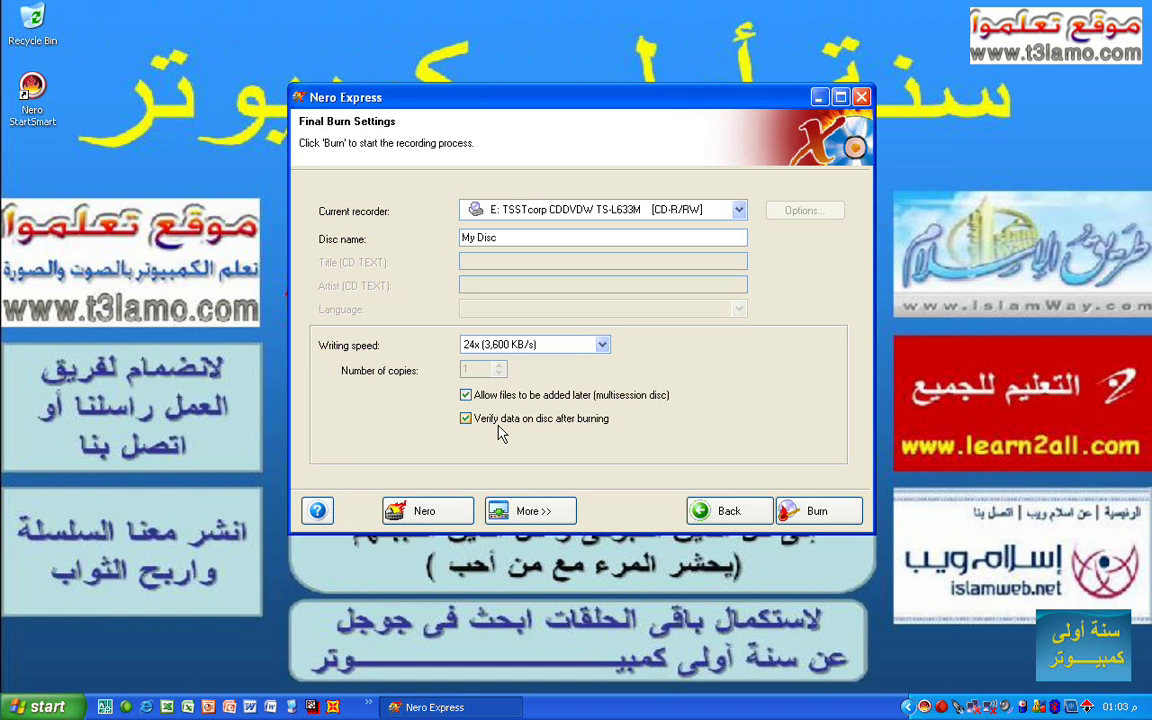
click(474, 233)
Switch to My Computer, close the accidentally launched Primavera Project Planner and open DVD-RAM Drive (E:)
click(292, 700)
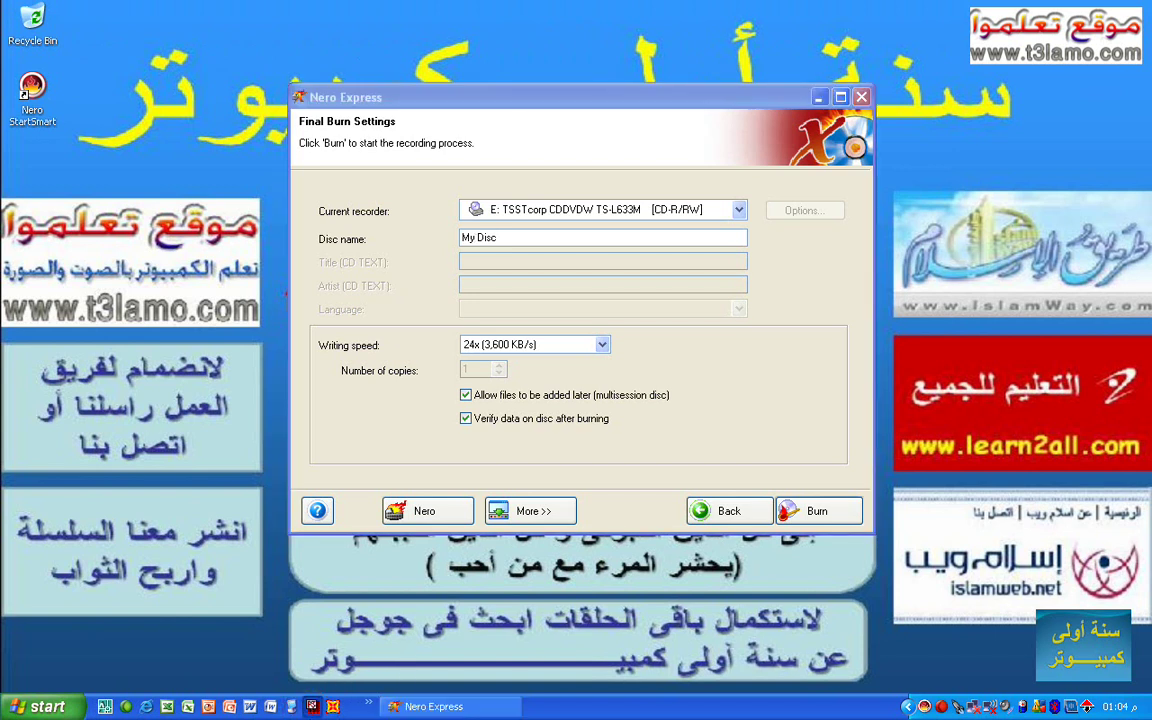
click(289, 707)
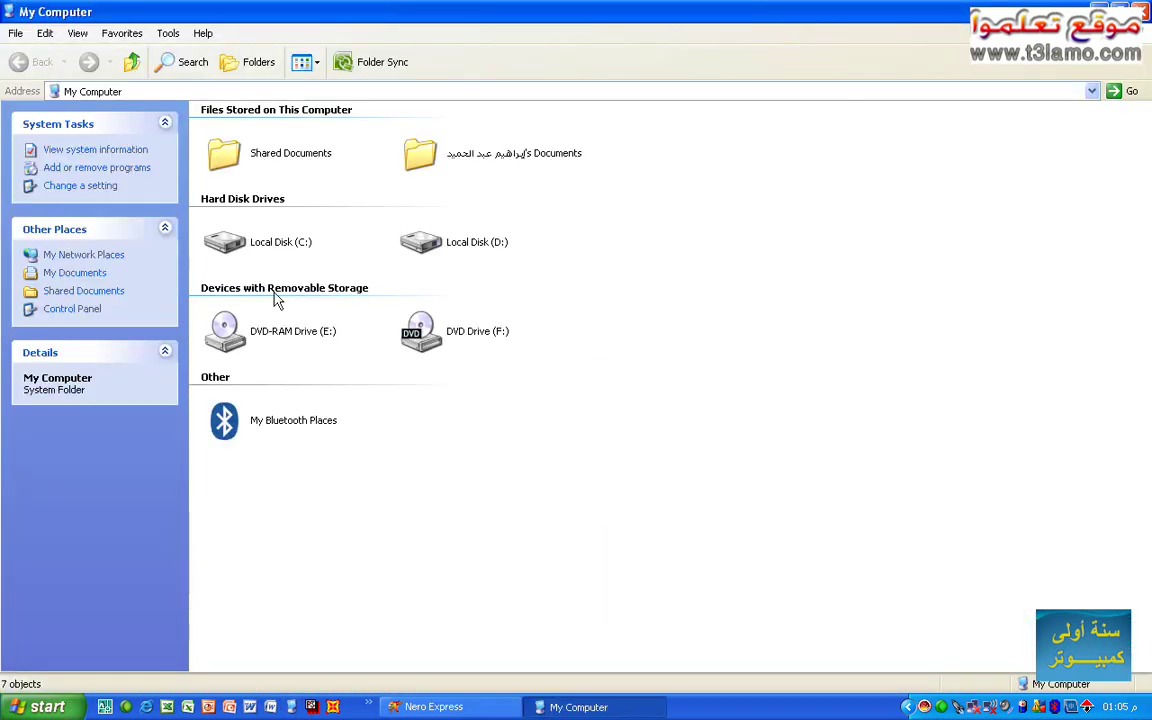
double_click(228, 330)
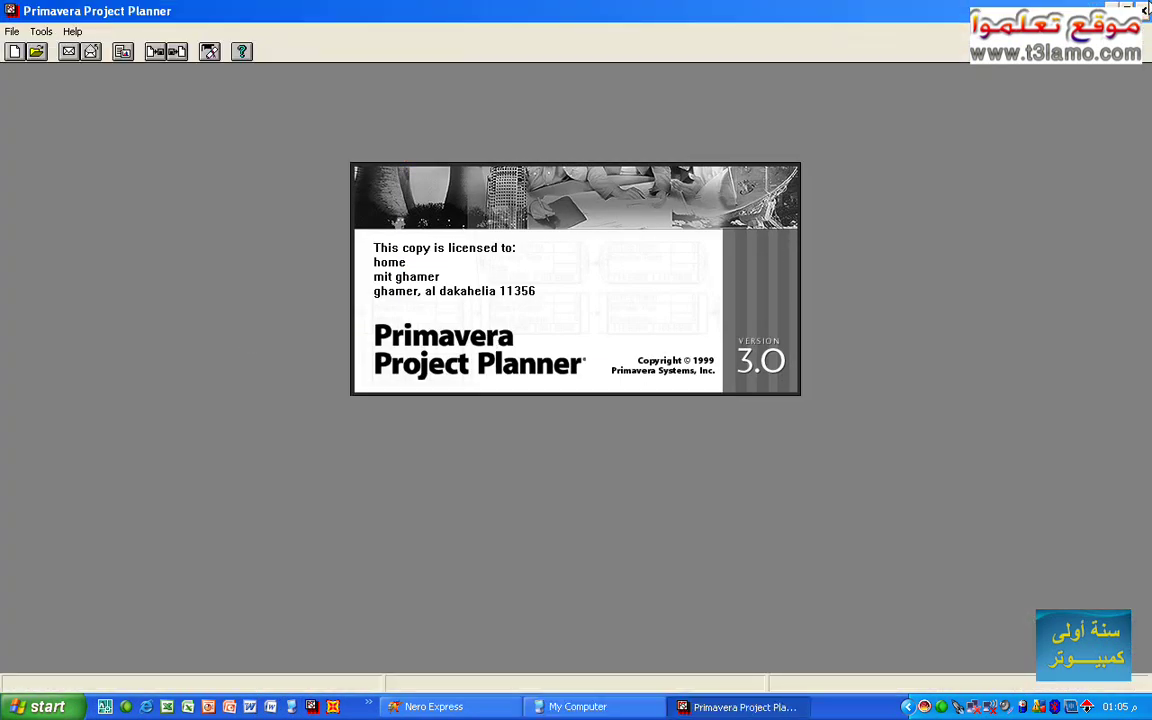
click(1146, 10)
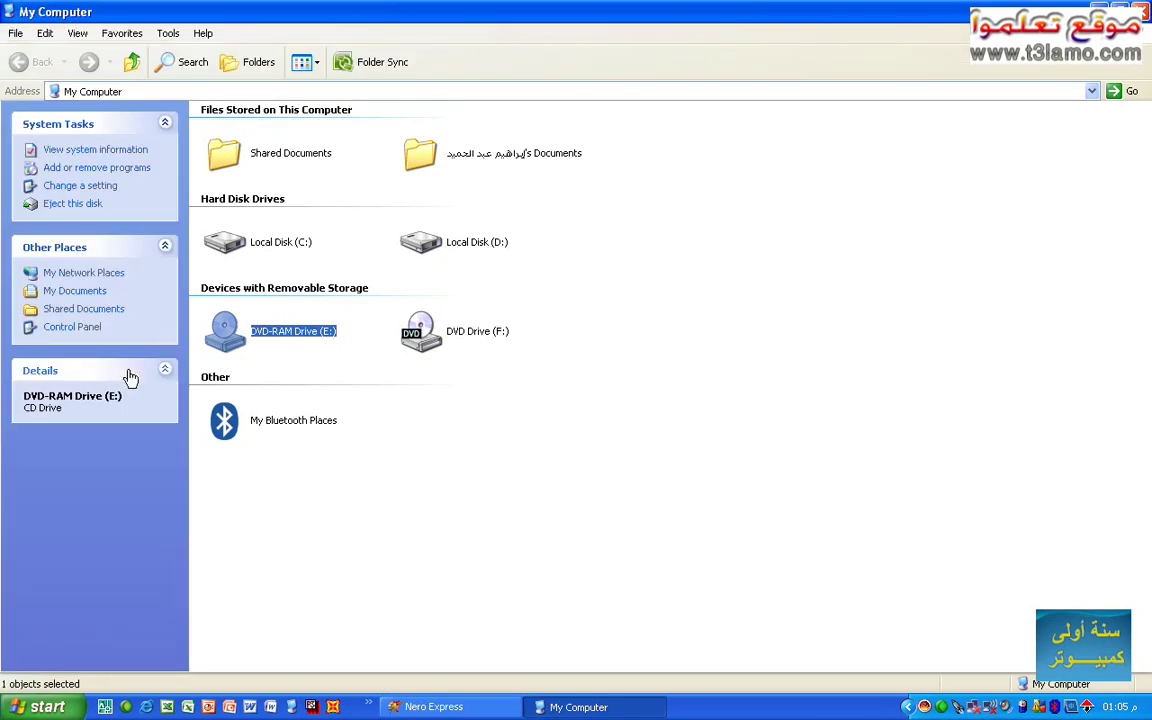
double_click(226, 340)
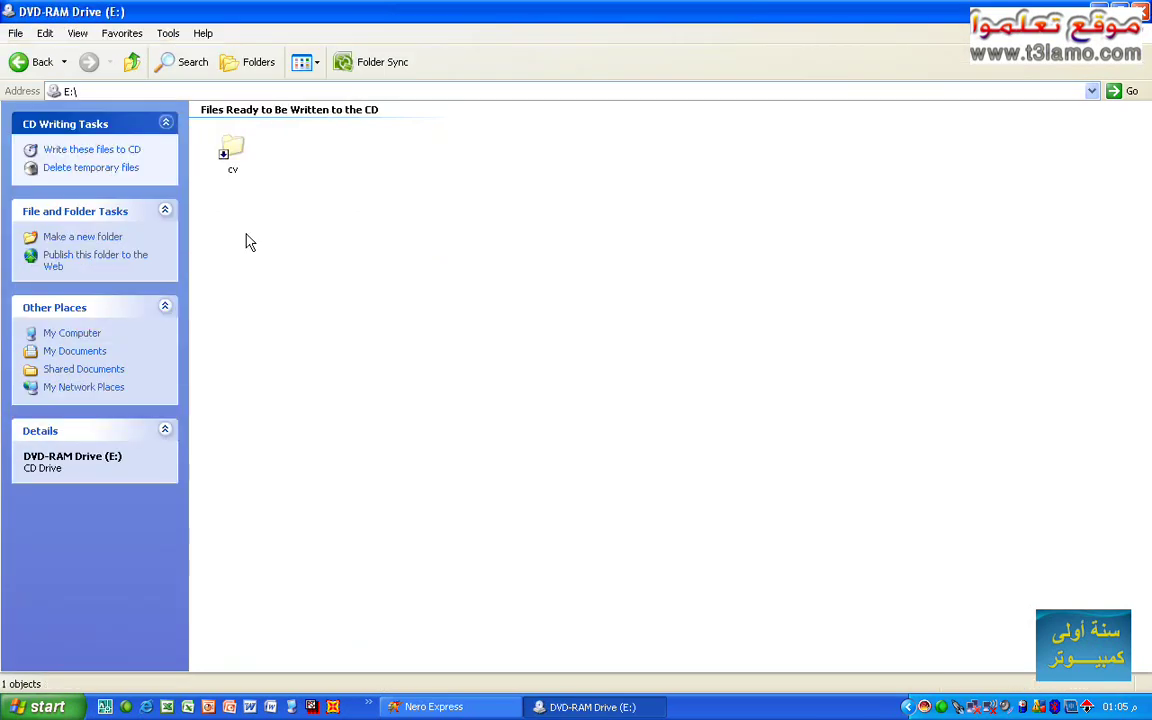
Copy the cv folder waiting to be written to the CD and clear the selection
drag(198, 242, 398, 41)
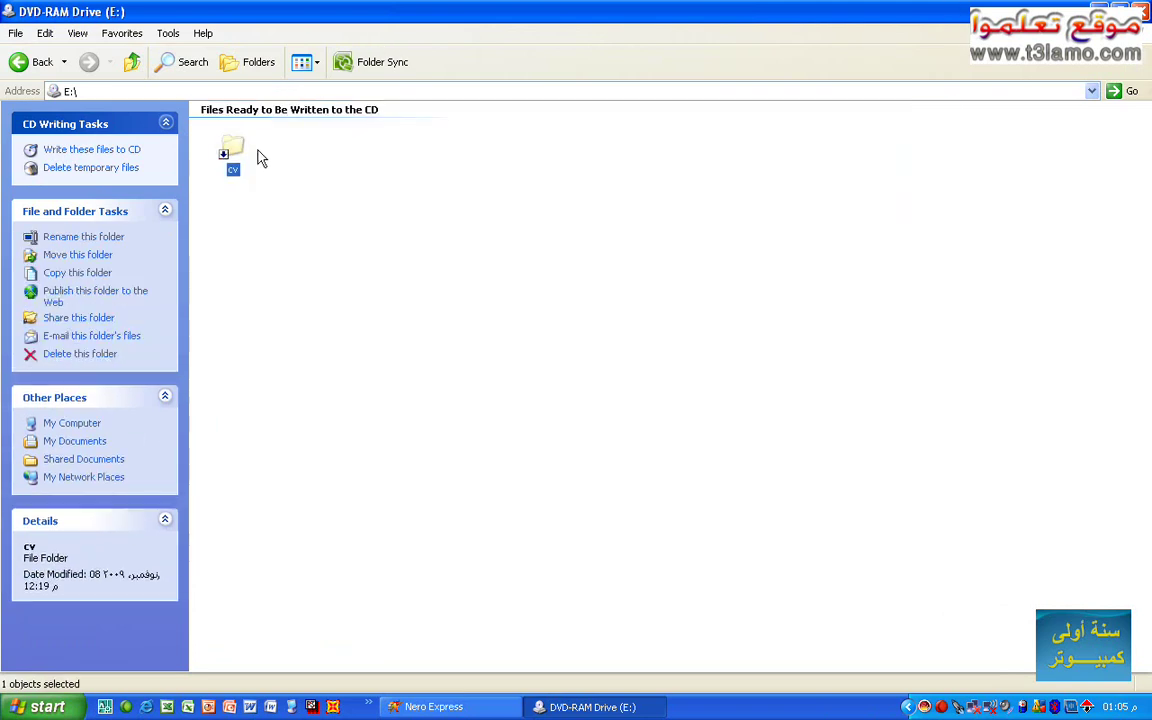
right_click(235, 170)
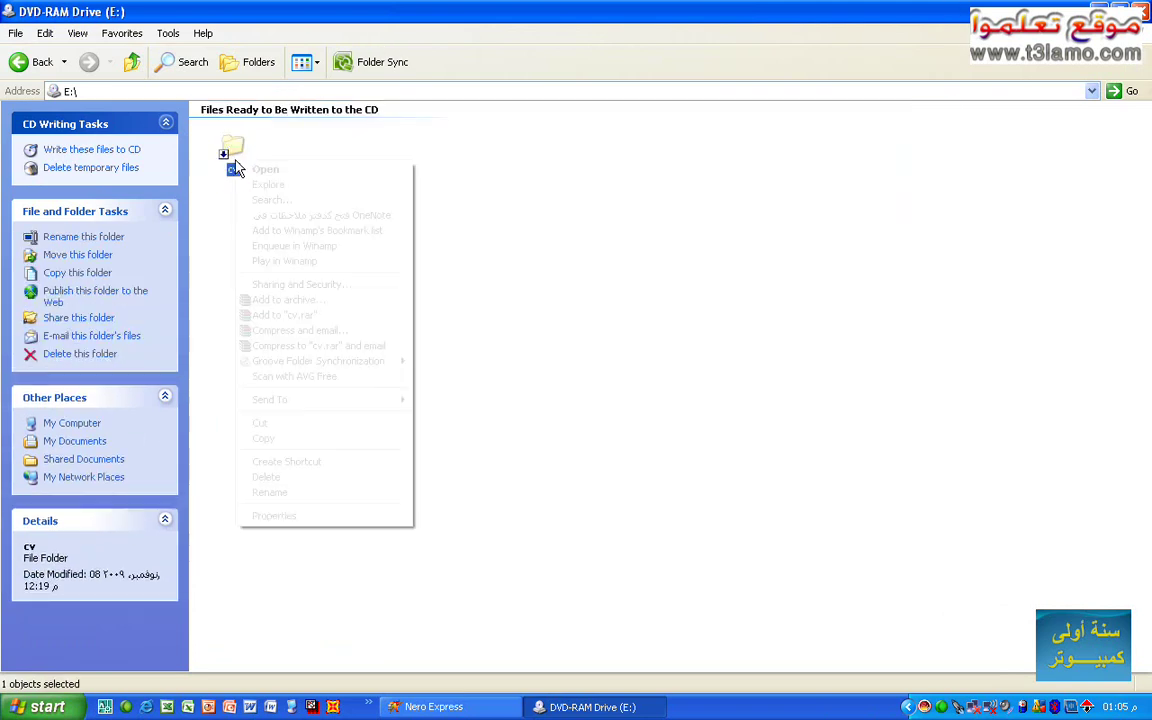
click(352, 440)
click(486, 352)
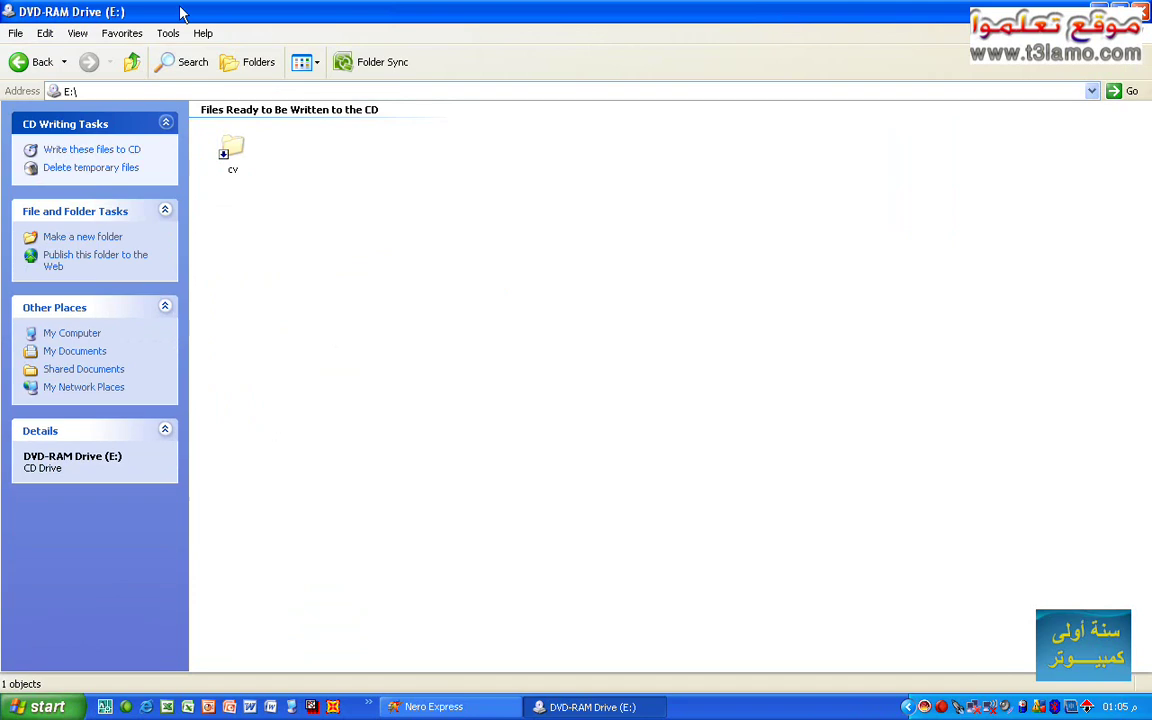
Return to My Computer, select Local Disk (D:) and reopen DVD-RAM Drive (E:) to view its pending files
click(131, 62)
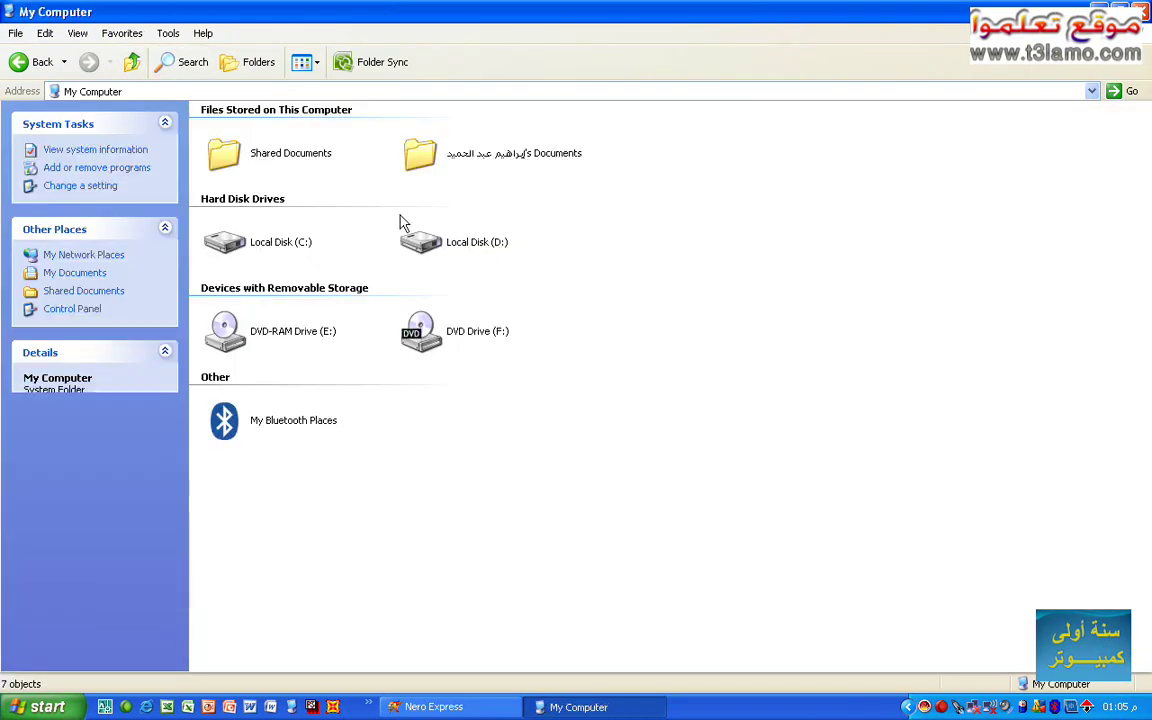
click(420, 243)
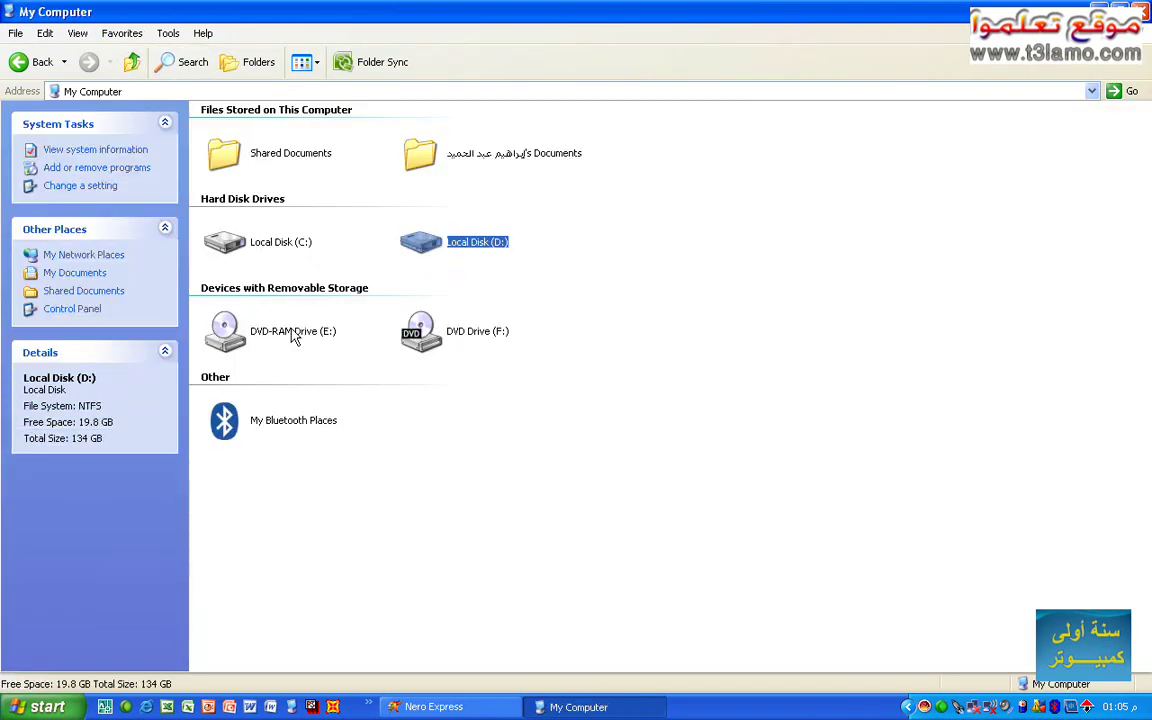
double_click(260, 345)
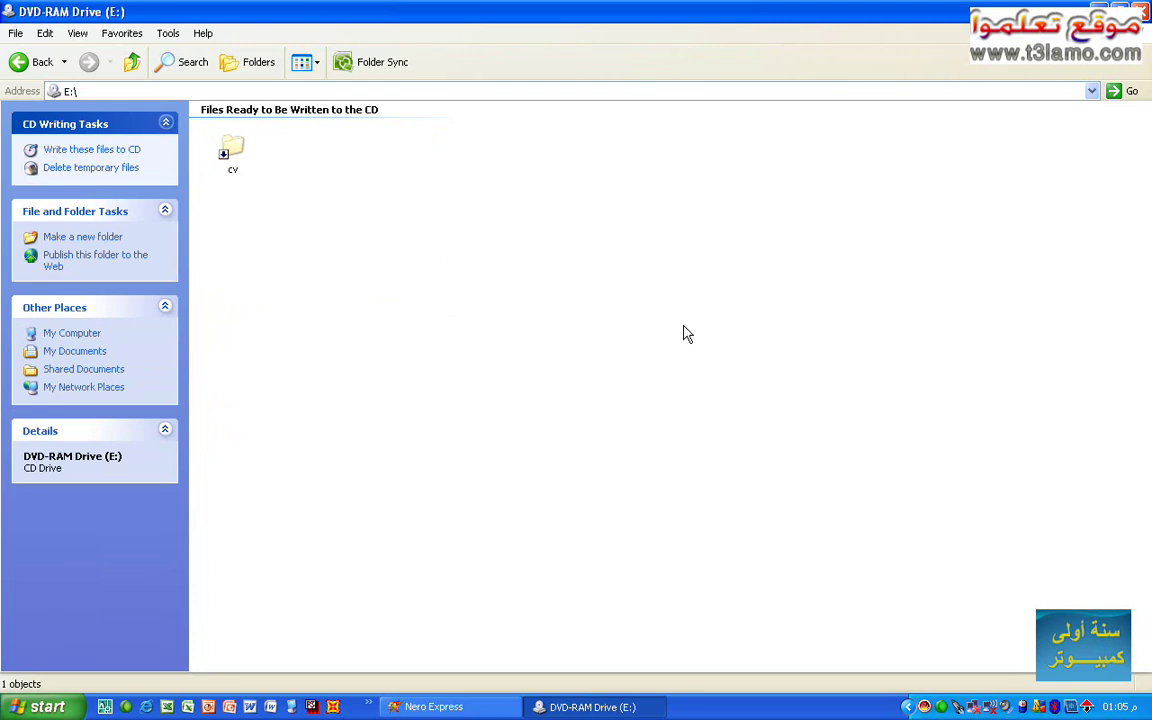
Delete the temporary files waiting on DVD-RAM Drive (E:) and close the drive's window
click(95, 169)
click(601, 383)
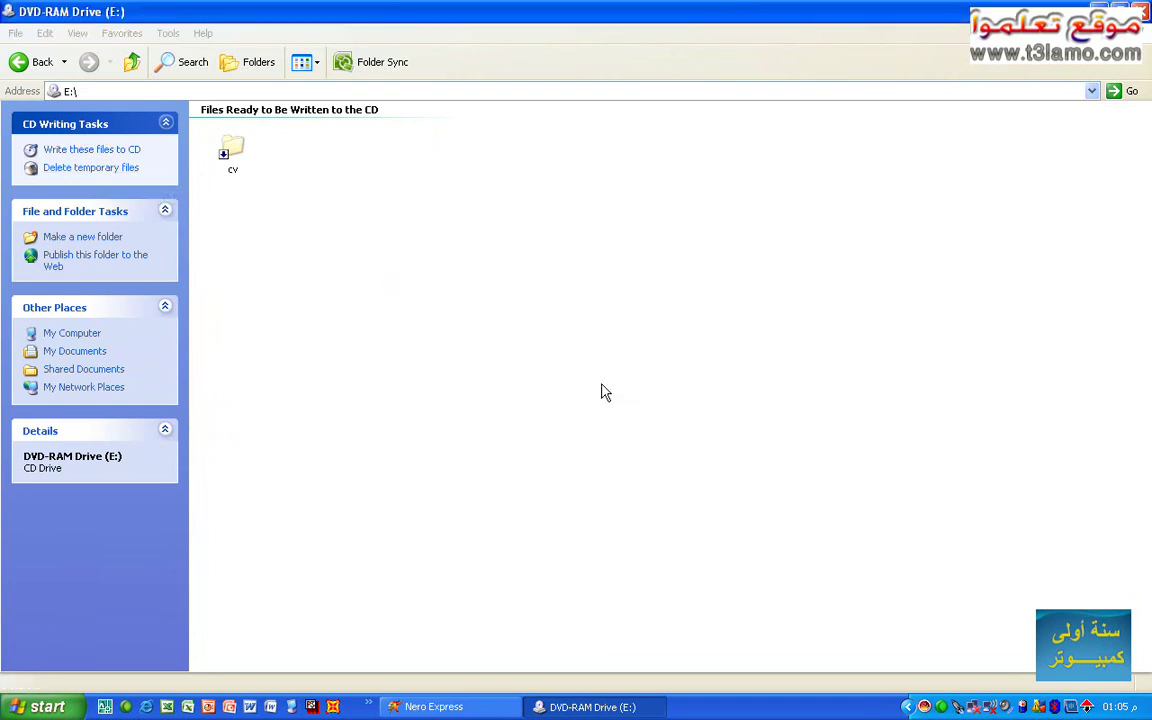
click(603, 712)
right_click(603, 712)
click(610, 692)
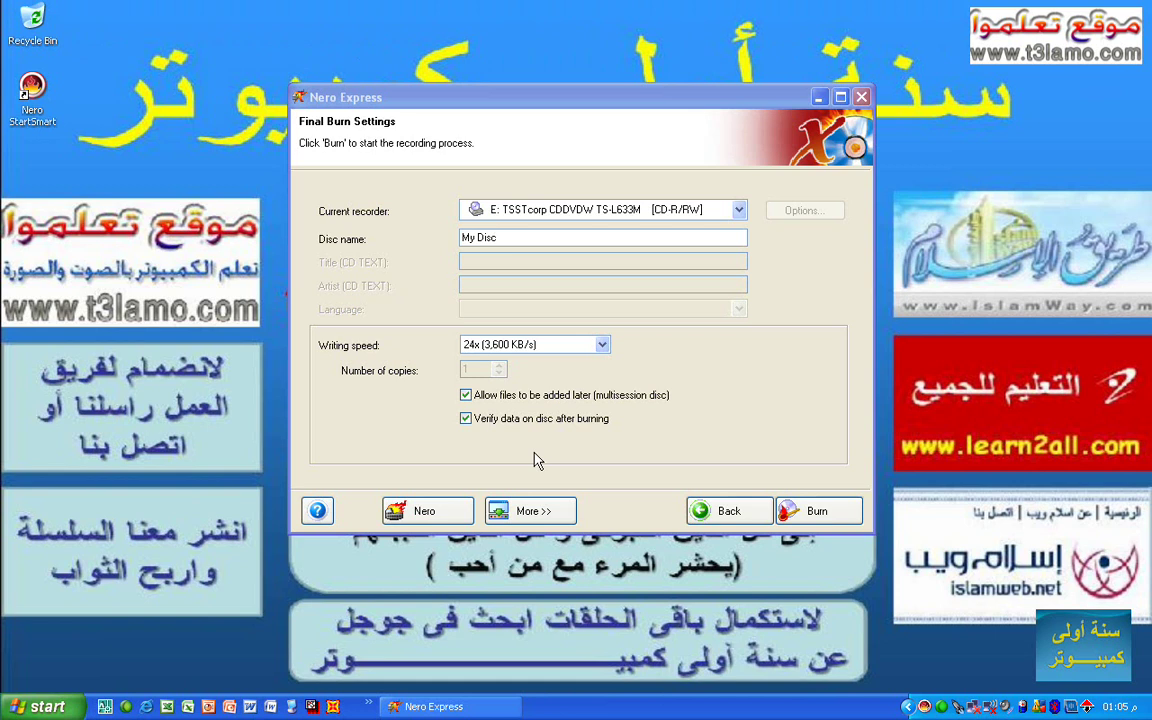
Close the data disc project without saving it and return to the Favorites tasks in Nero StartSmart
click(861, 97)
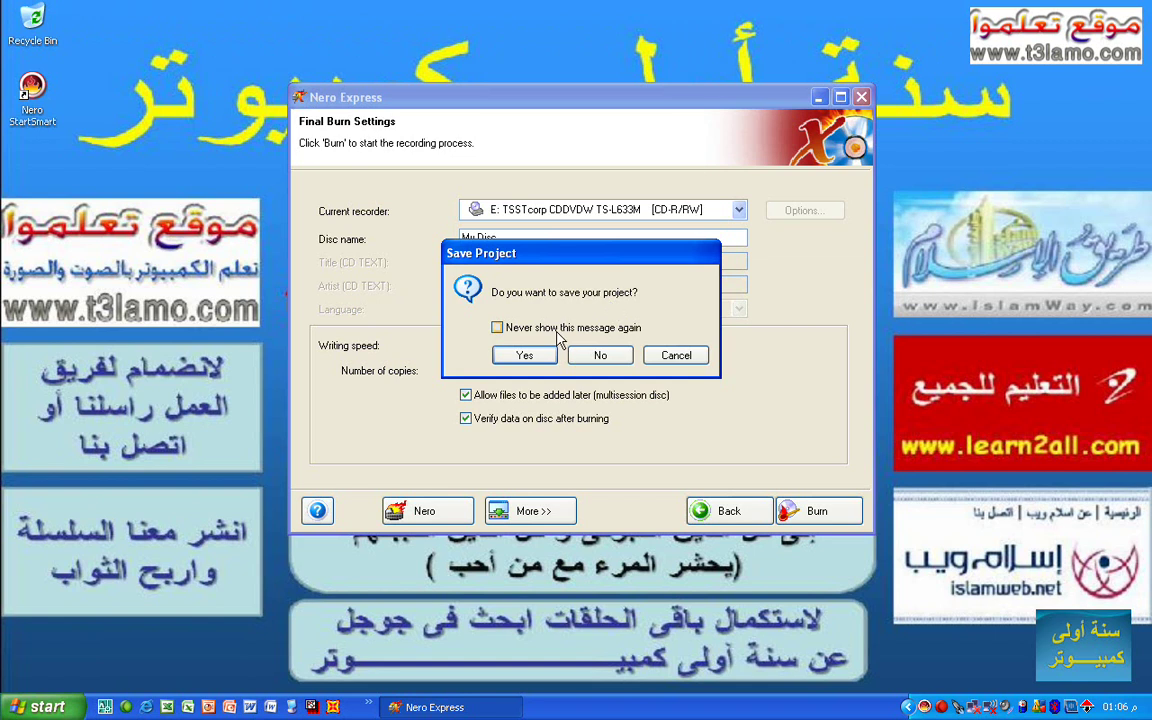
click(603, 357)
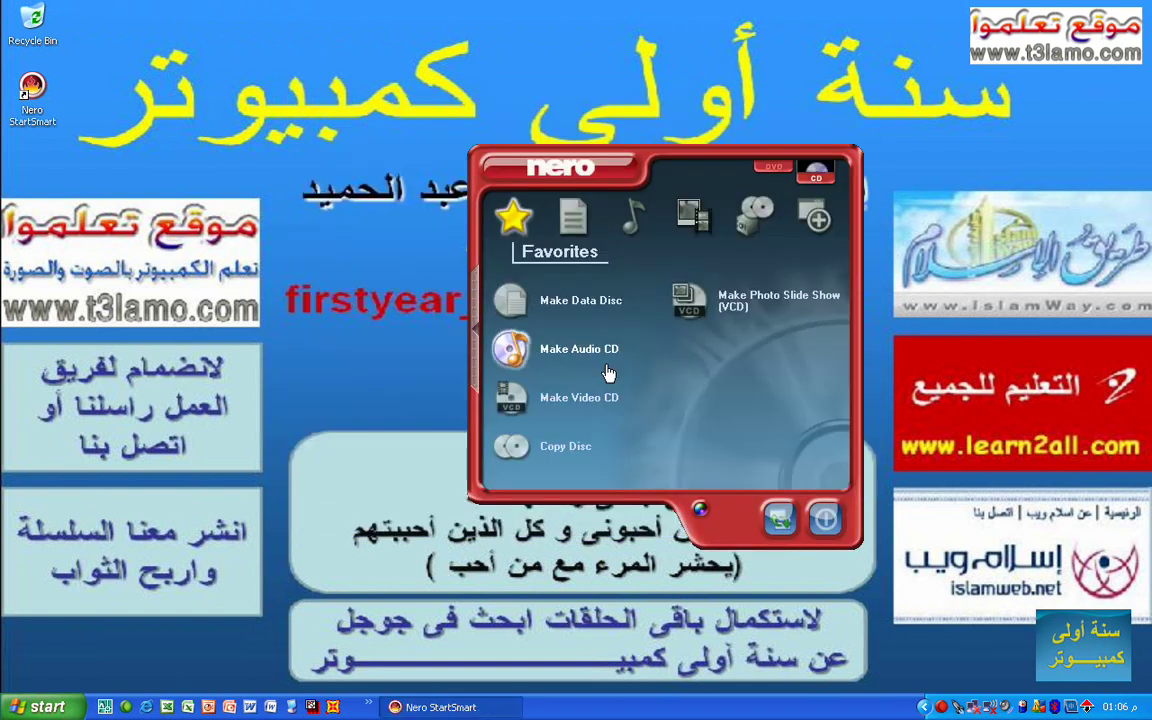
click(577, 222)
click(512, 217)
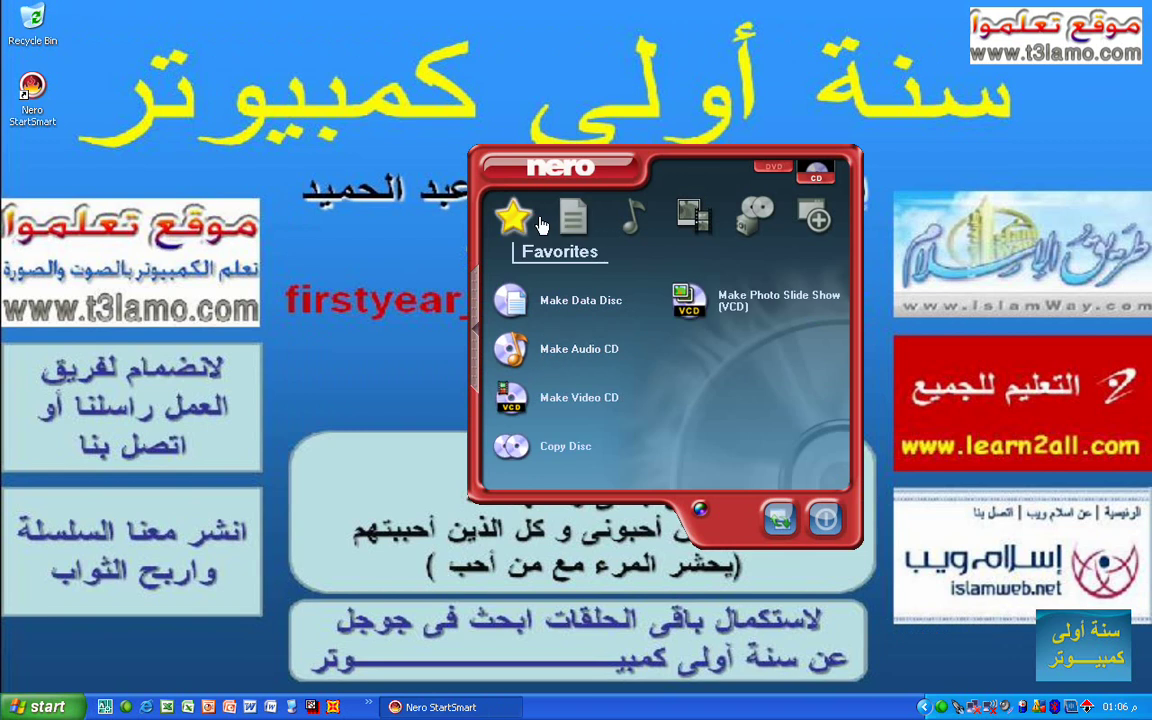
Open a new audio CD project, examine the audio file types available for adding tracks, and close the project
click(525, 364)
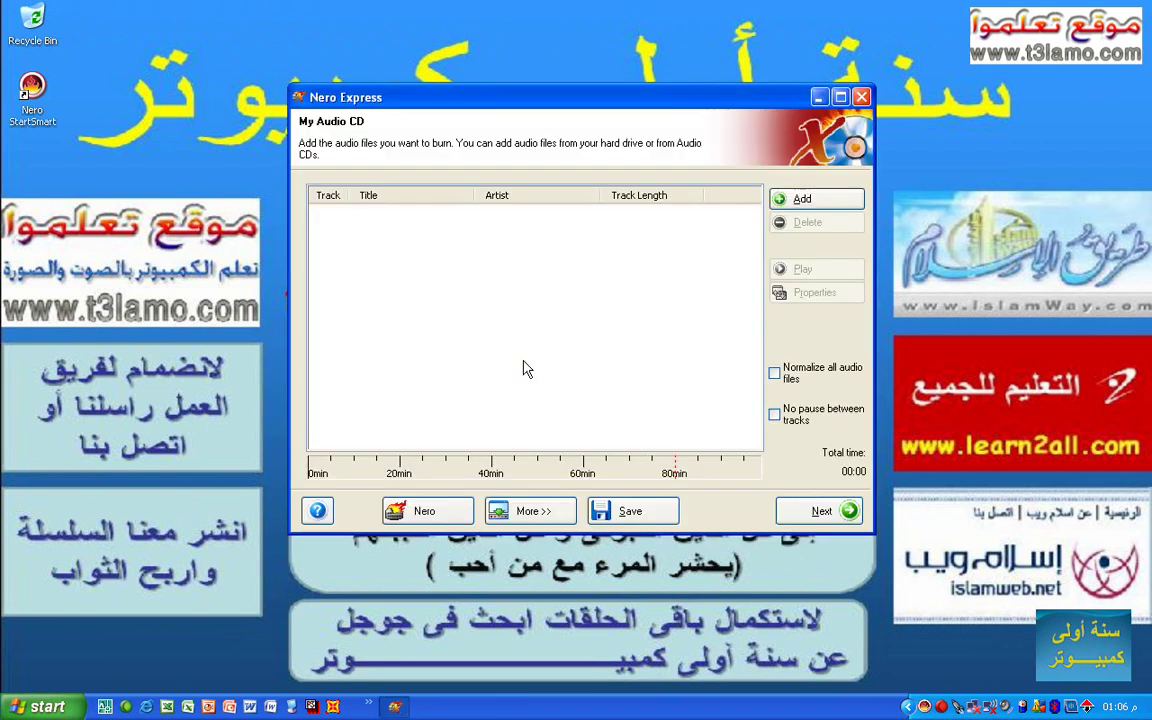
click(808, 199)
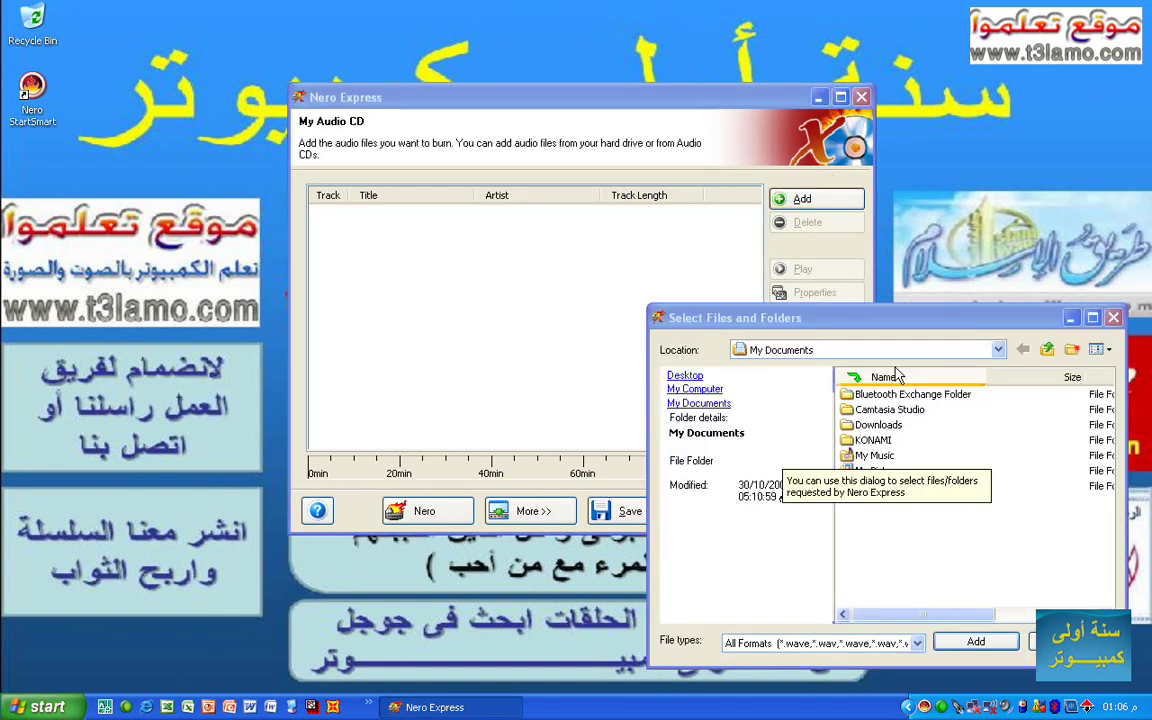
drag(810, 316, 566, 44)
click(598, 354)
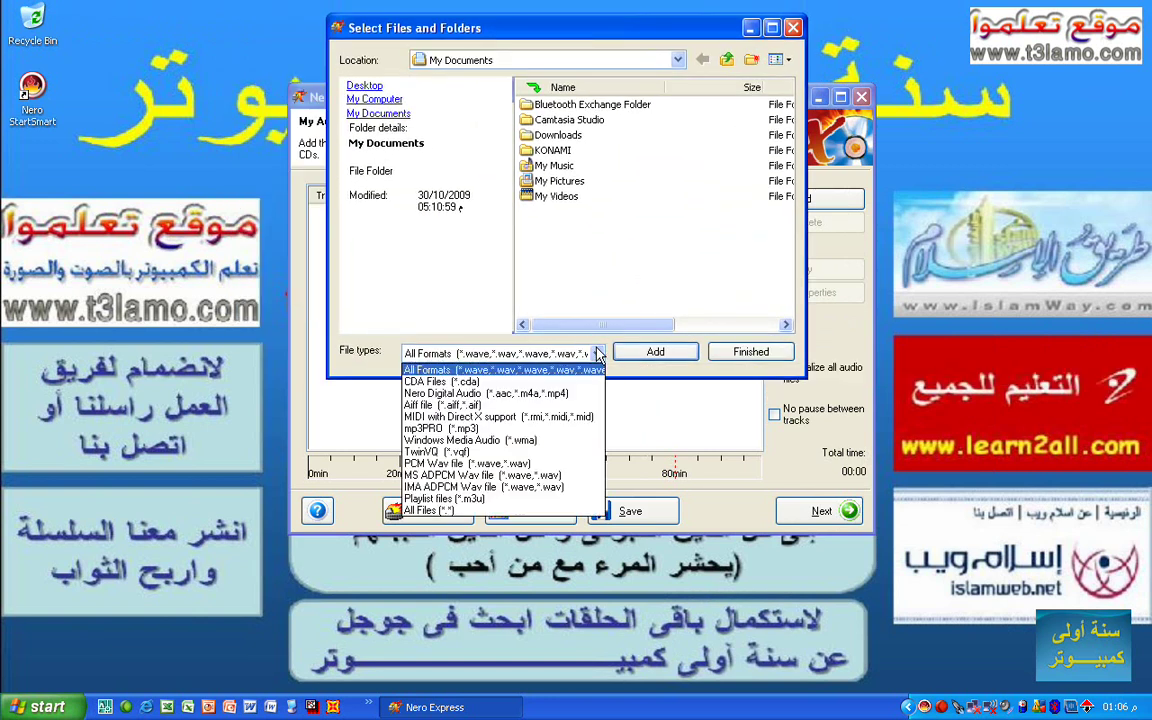
click(598, 354)
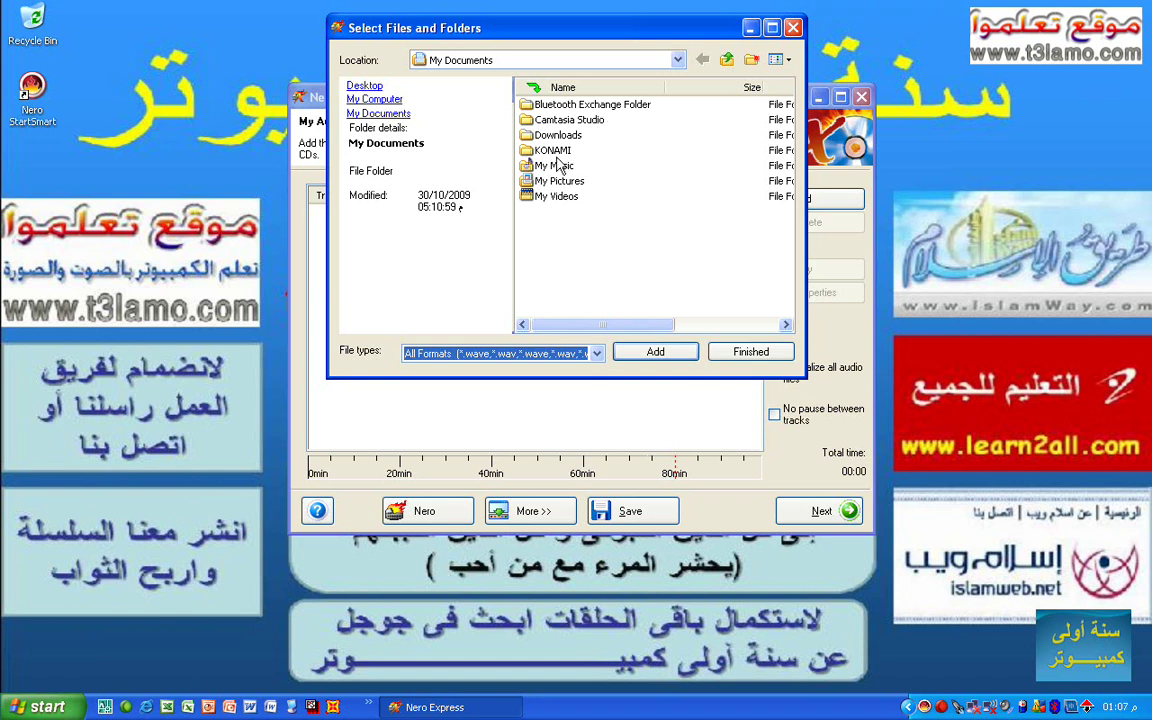
click(556, 155)
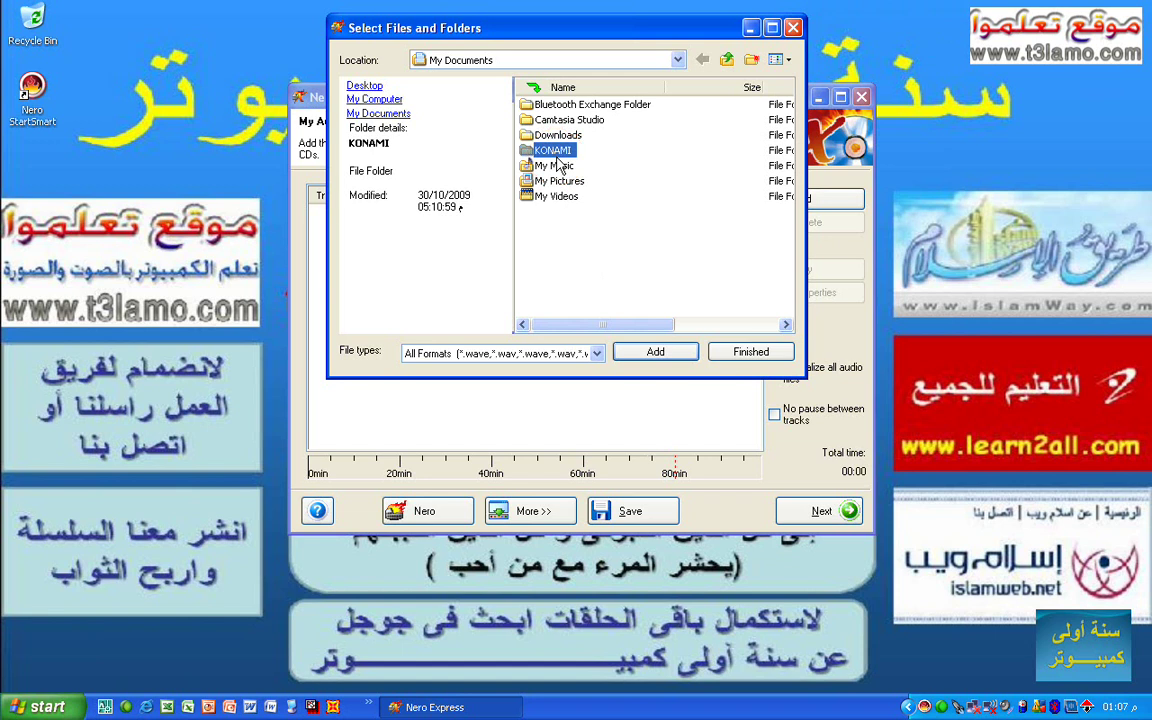
click(790, 28)
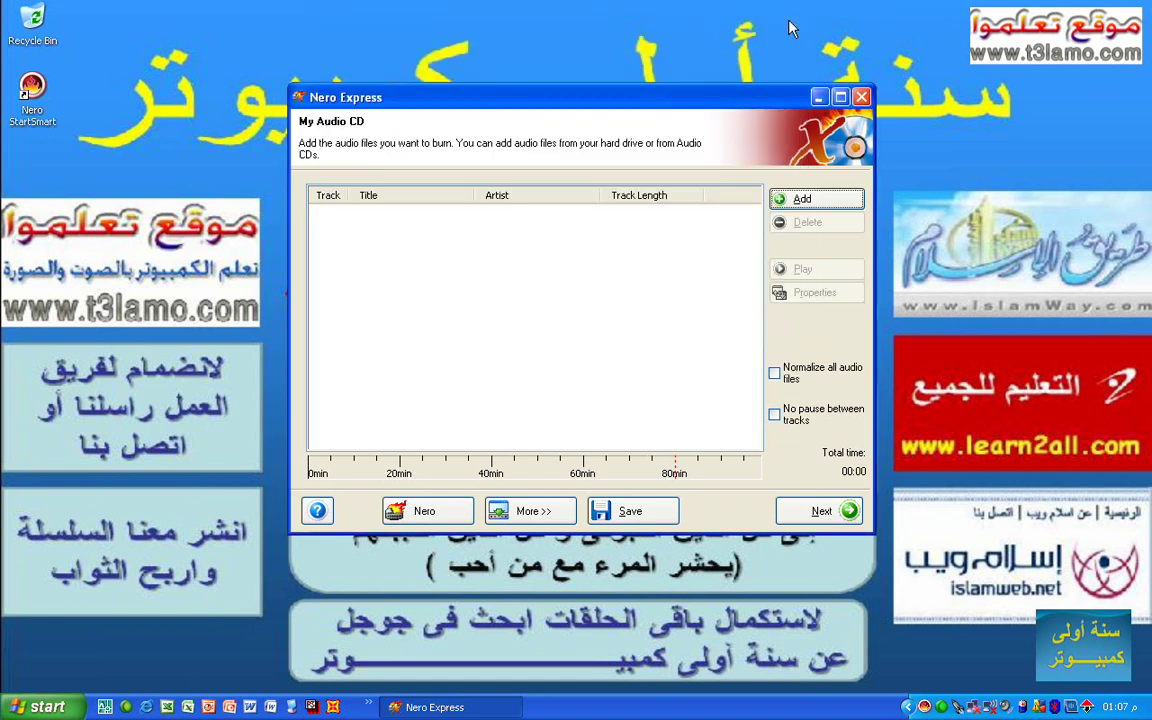
click(861, 97)
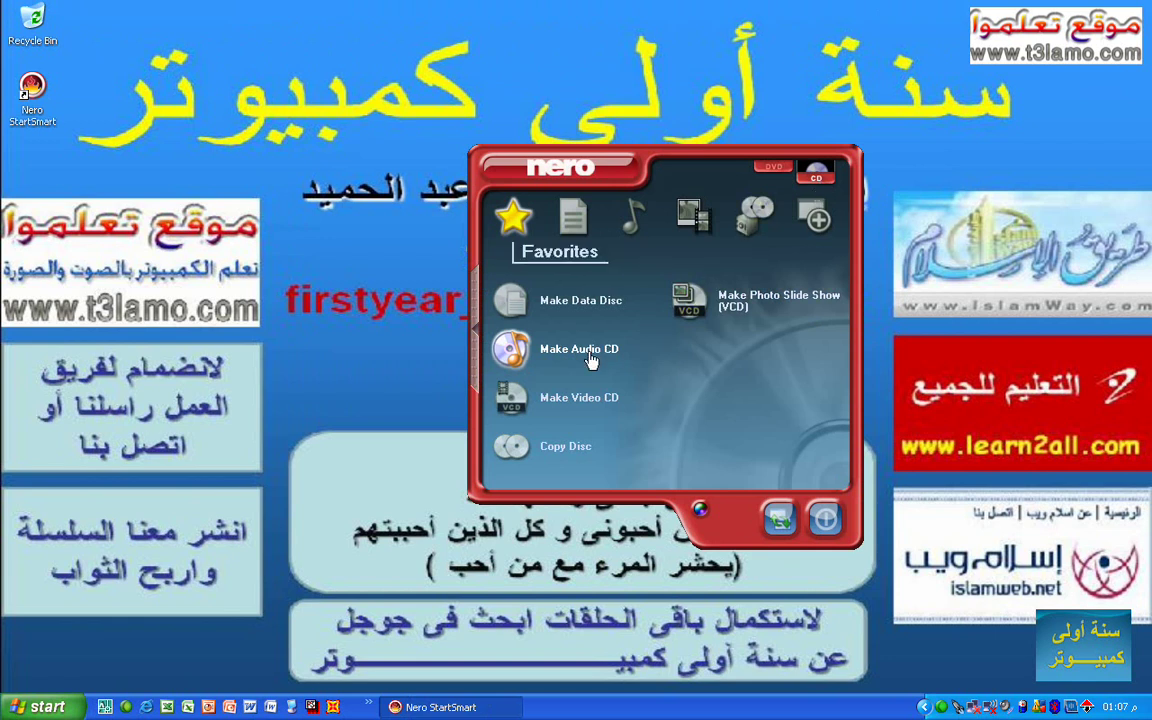
Open Copy Disc to view its source, destination and writing settings, and close it without burning
click(556, 448)
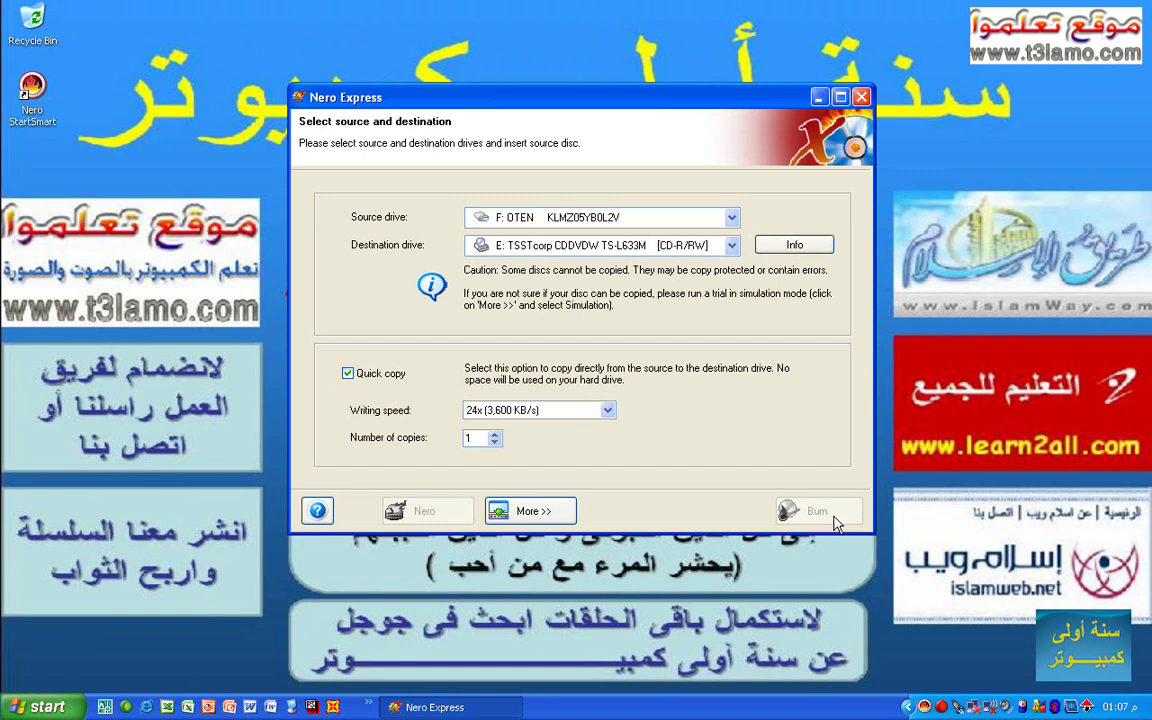
click(862, 97)
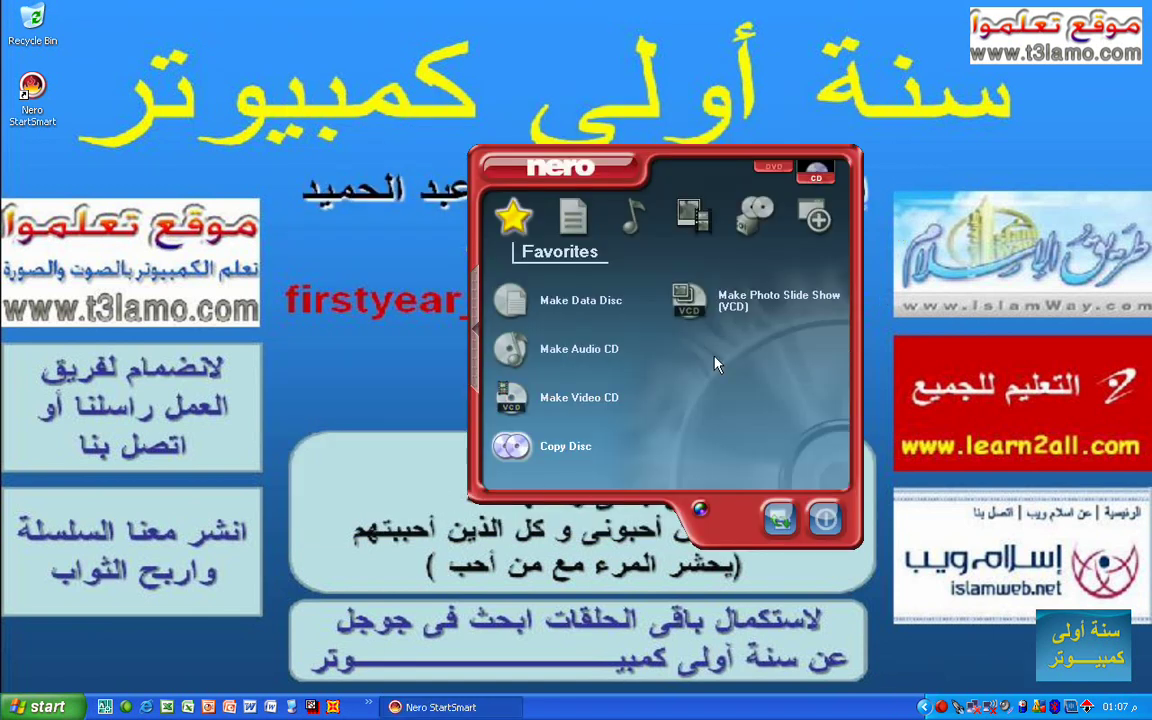
Start a Photo Slide Show (VCD) project in NeroVision Express and dismiss the slide show tips
click(740, 298)
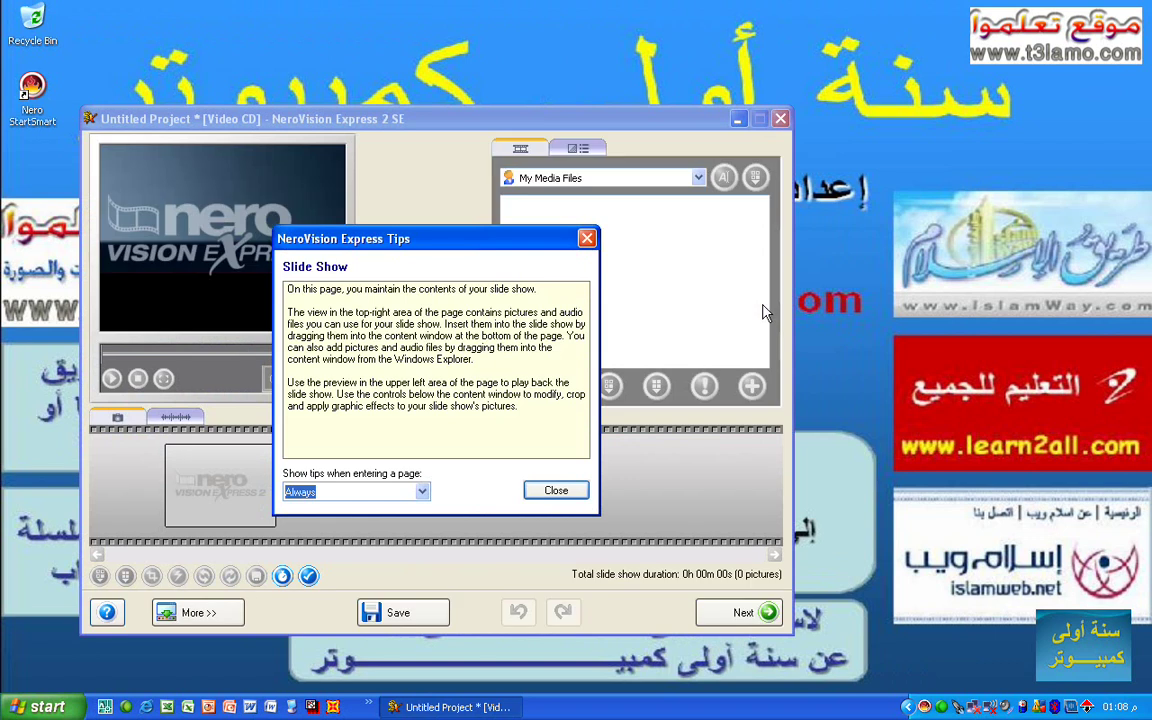
drag(485, 238, 676, 115)
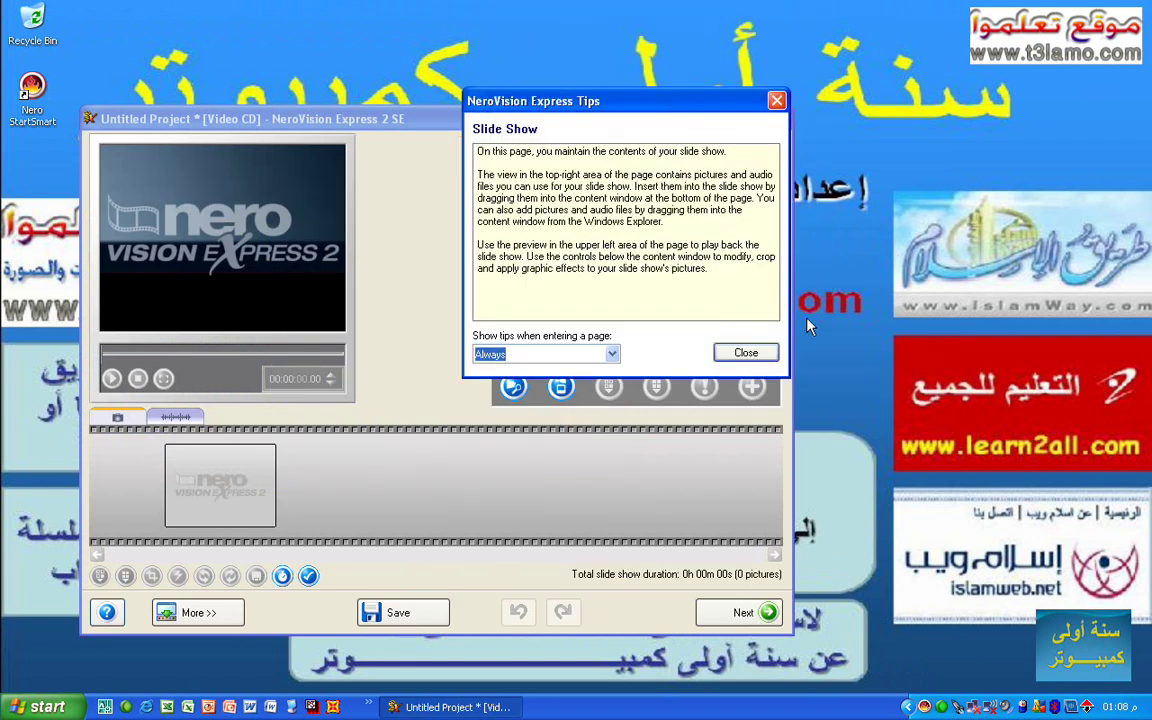
click(745, 353)
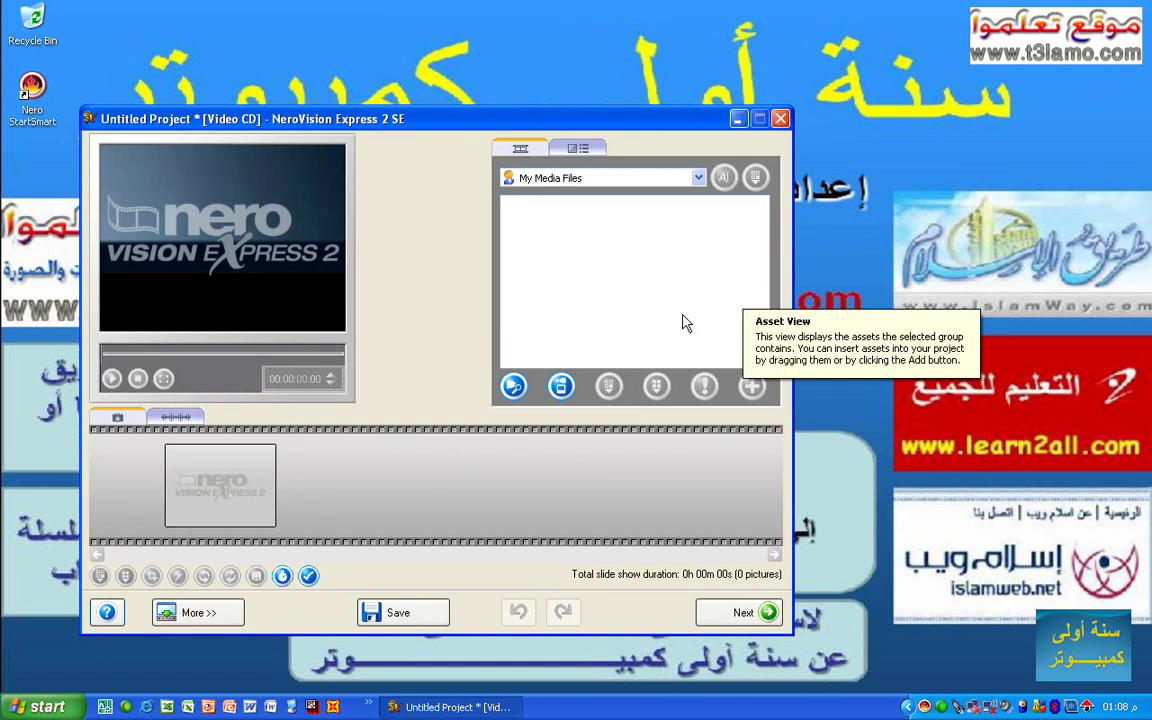
Examine the slide show's import options, media groups and file browsing dialog, closing the dialog without opening a file
click(513, 388)
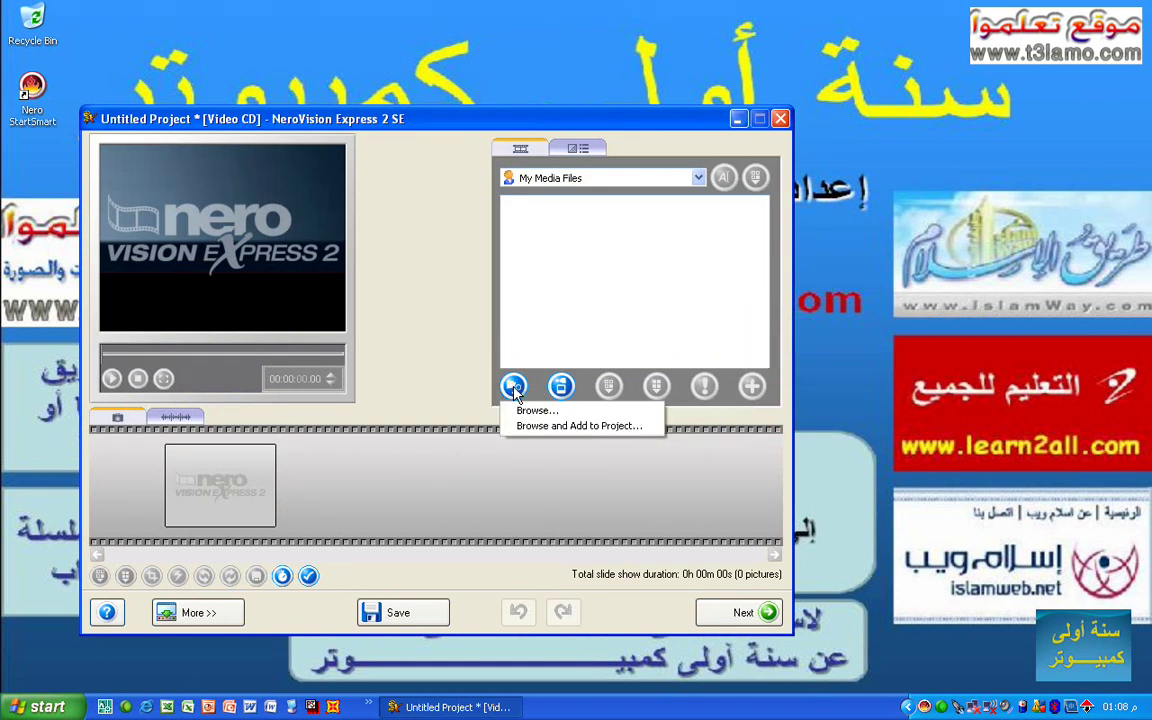
click(563, 387)
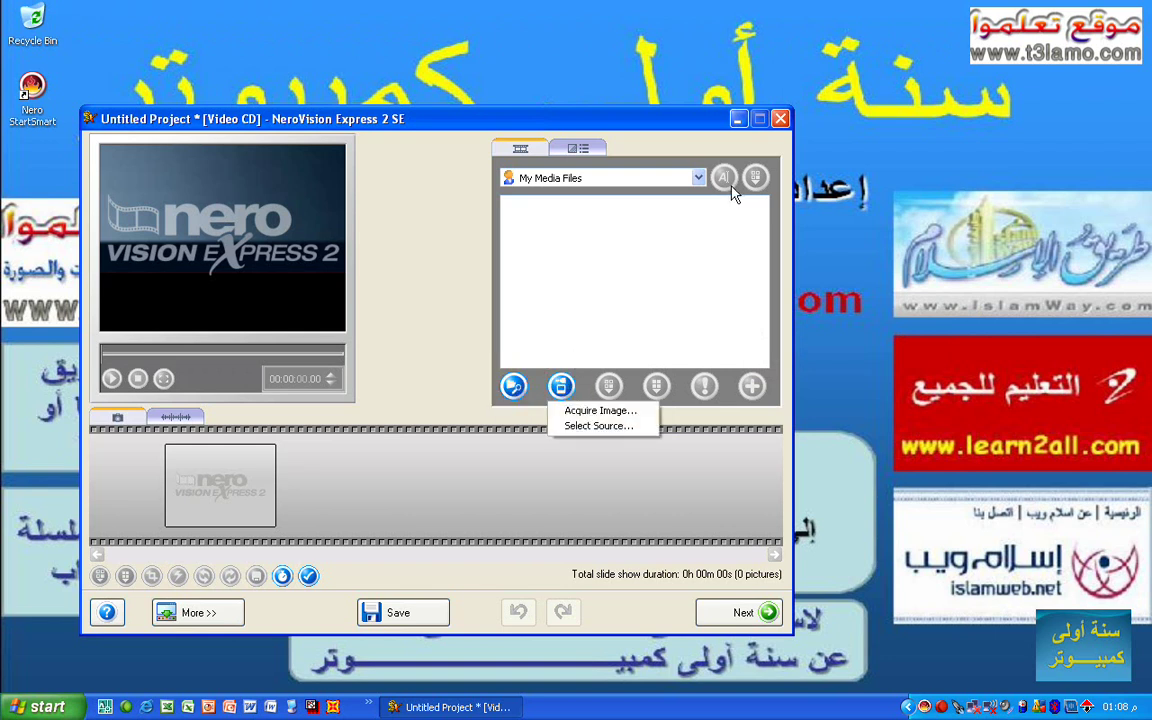
click(698, 178)
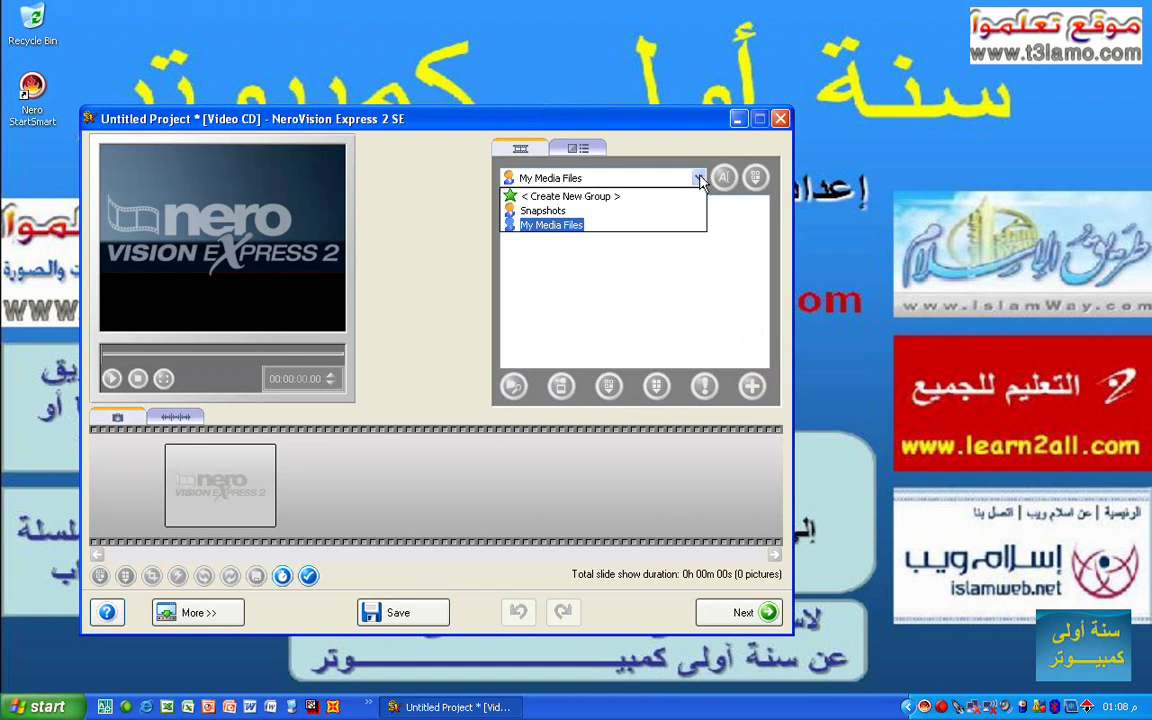
click(698, 178)
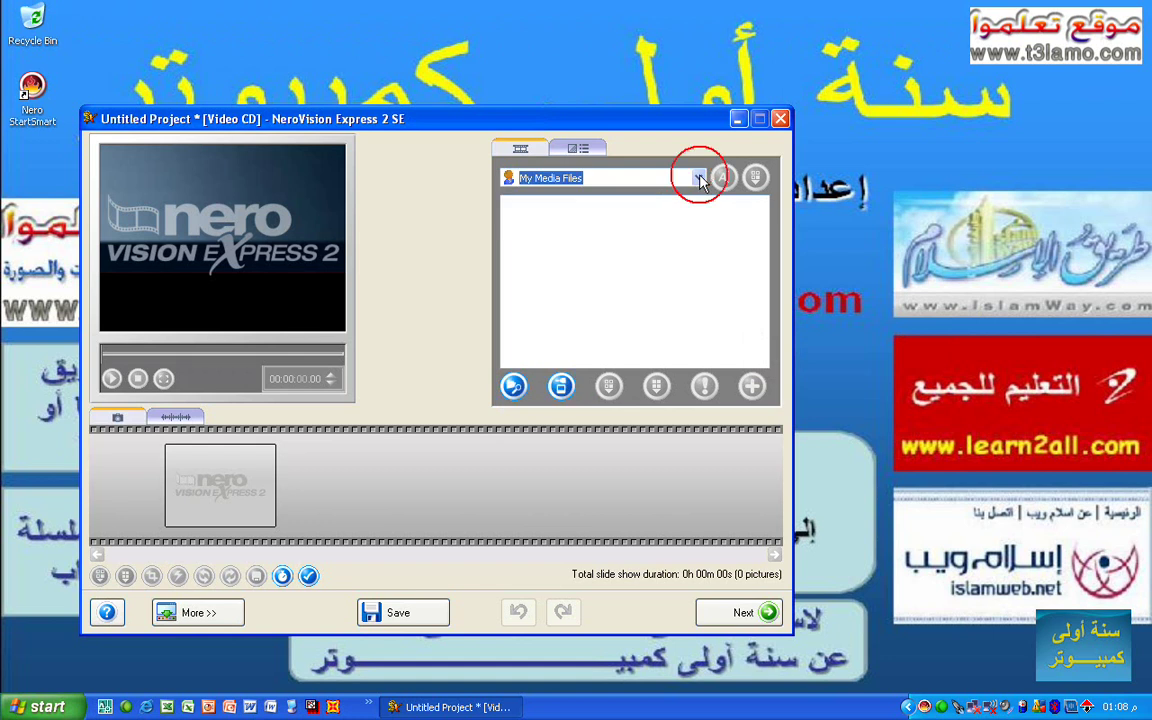
click(520, 393)
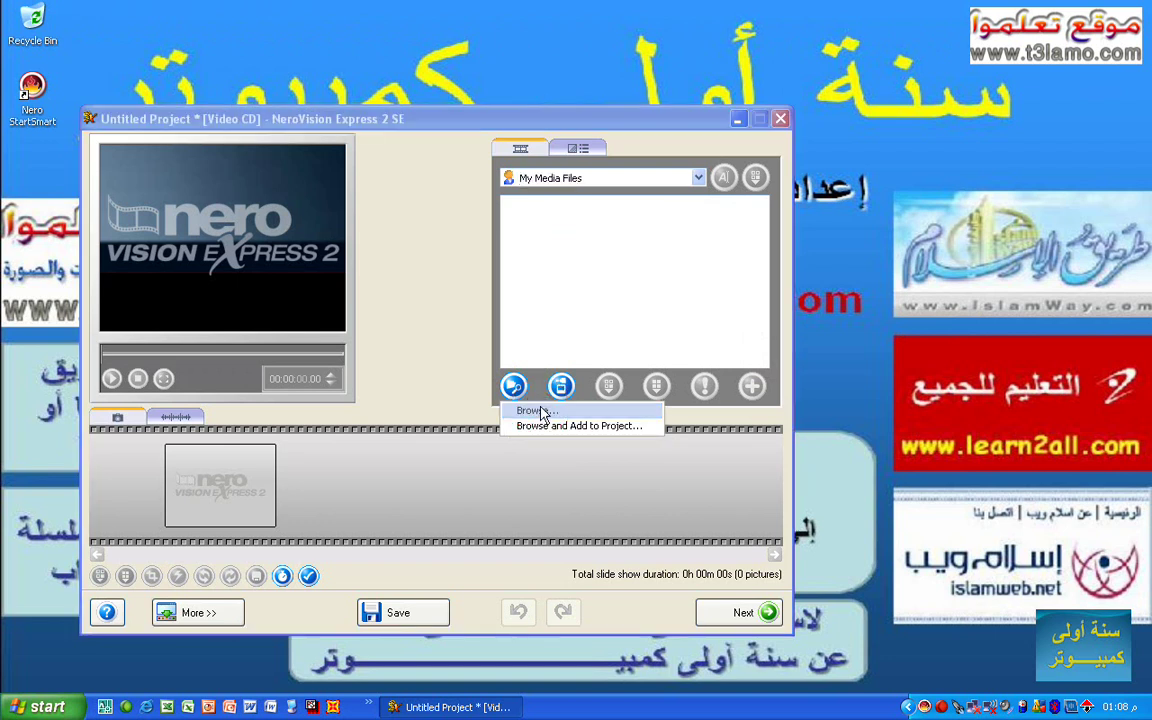
click(541, 412)
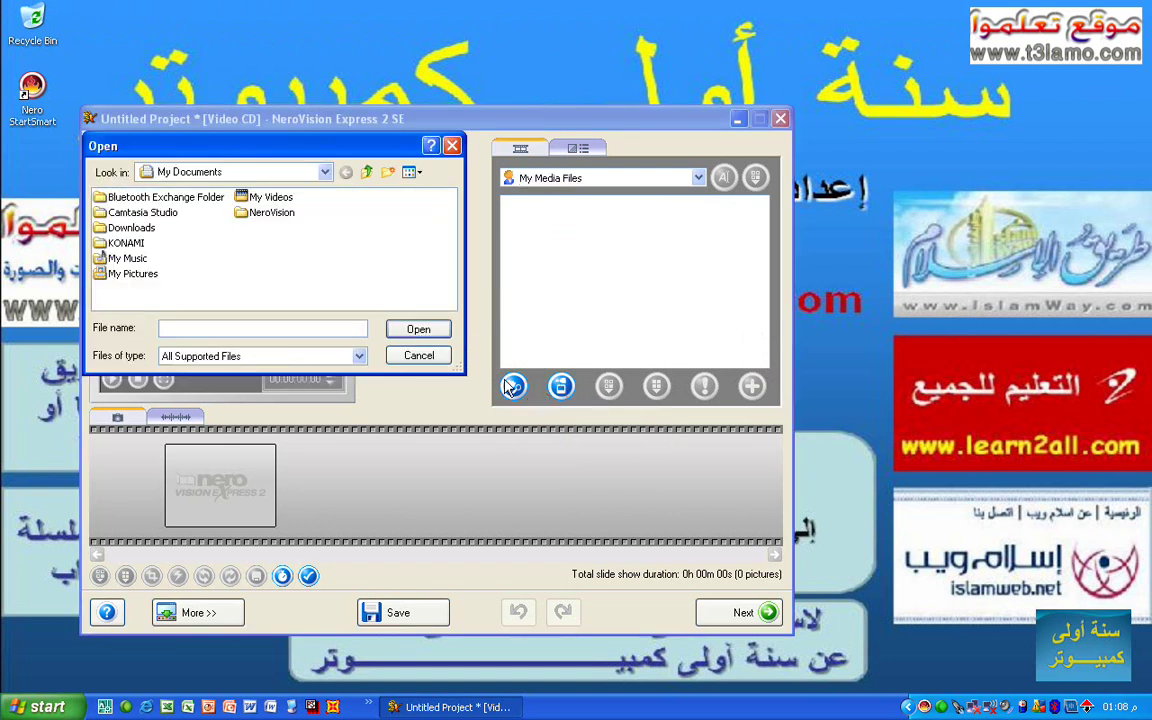
click(452, 146)
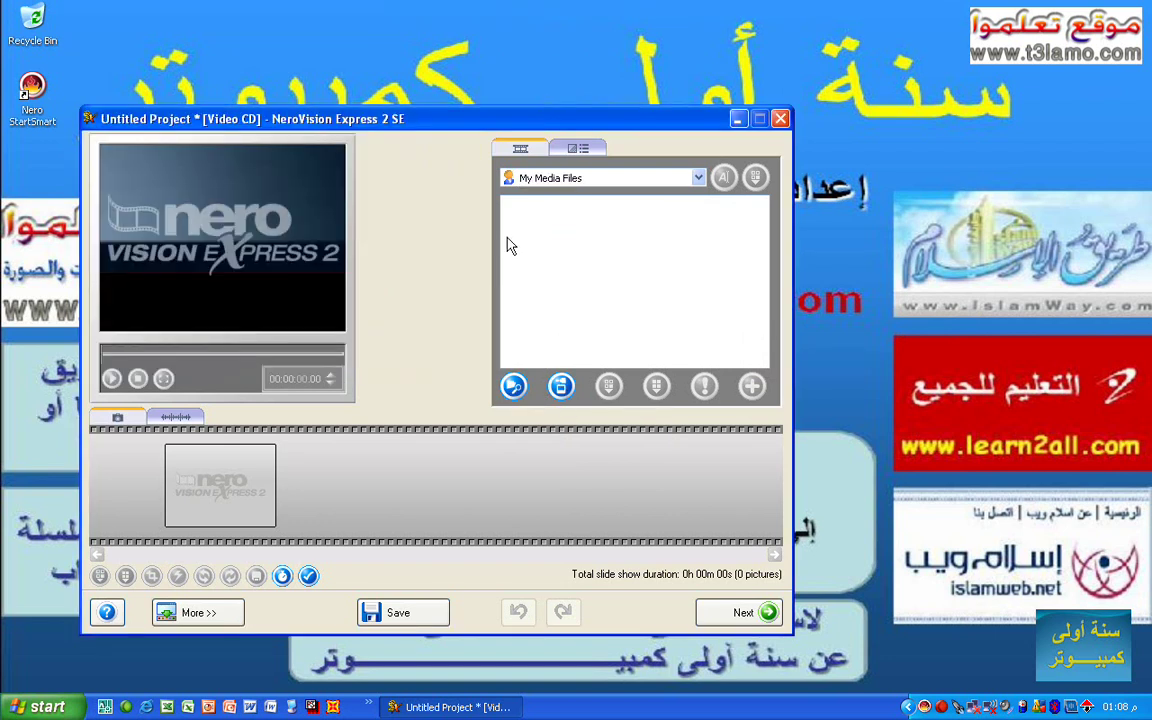
Import the Winter picture from My Pictures > Sample Pictures into My Media Files
click(513, 387)
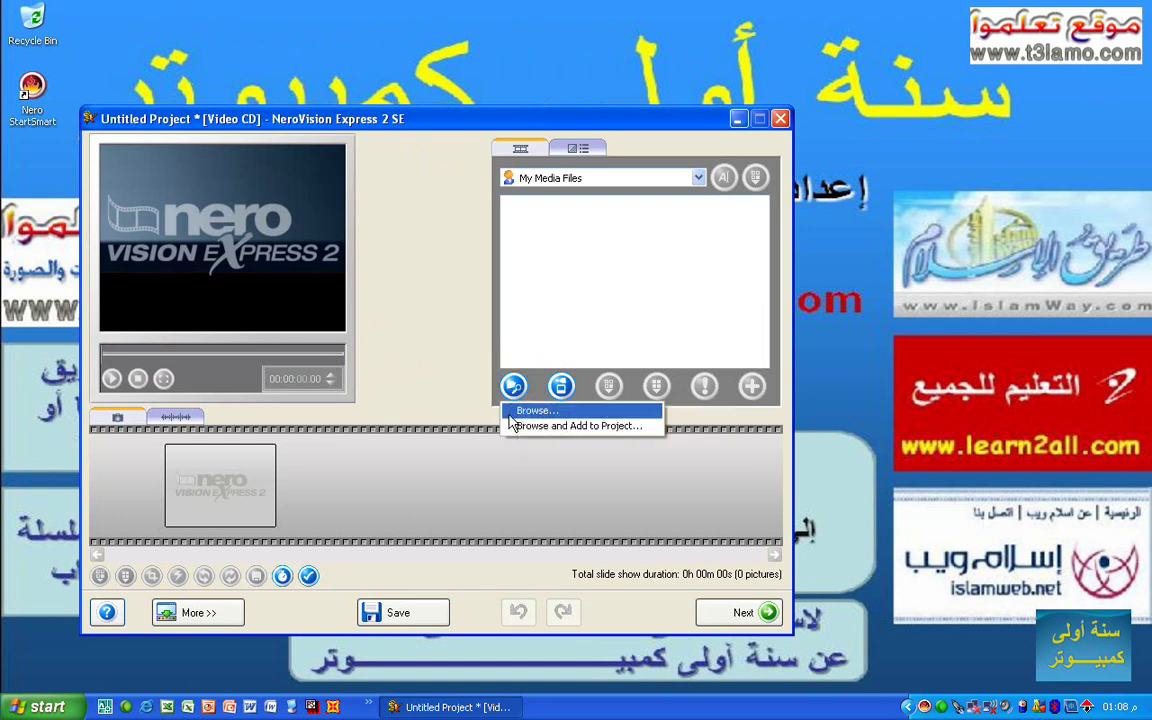
click(530, 409)
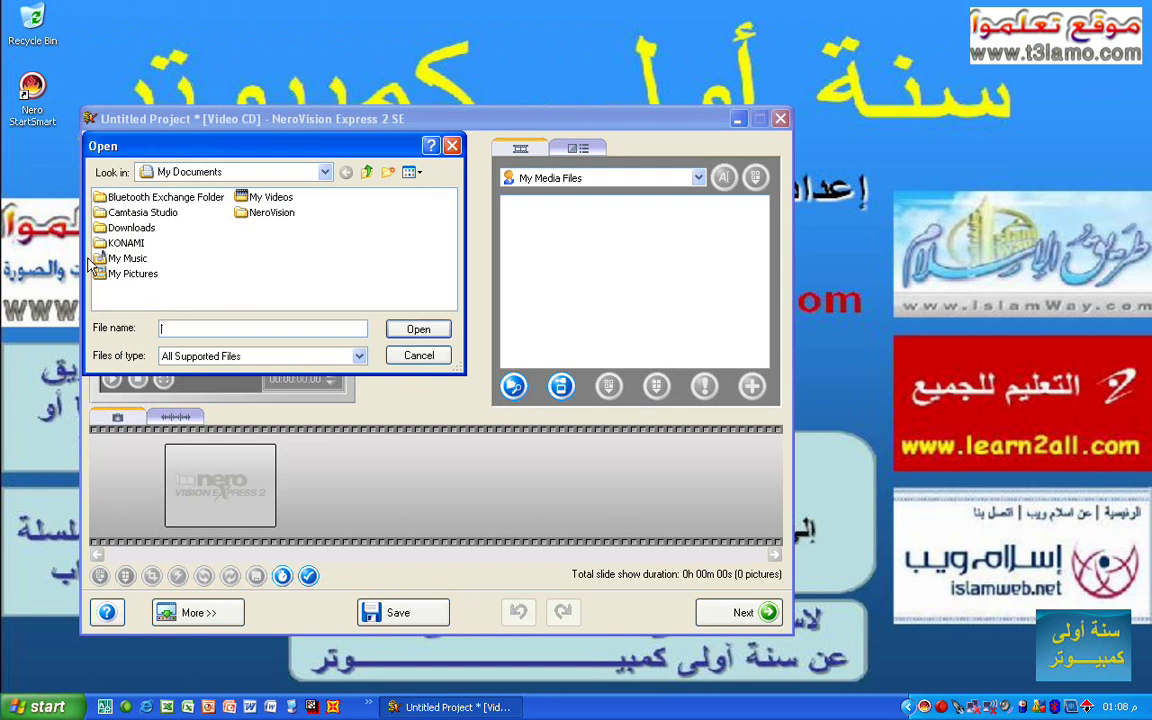
double_click(118, 272)
click(138, 256)
double_click(140, 258)
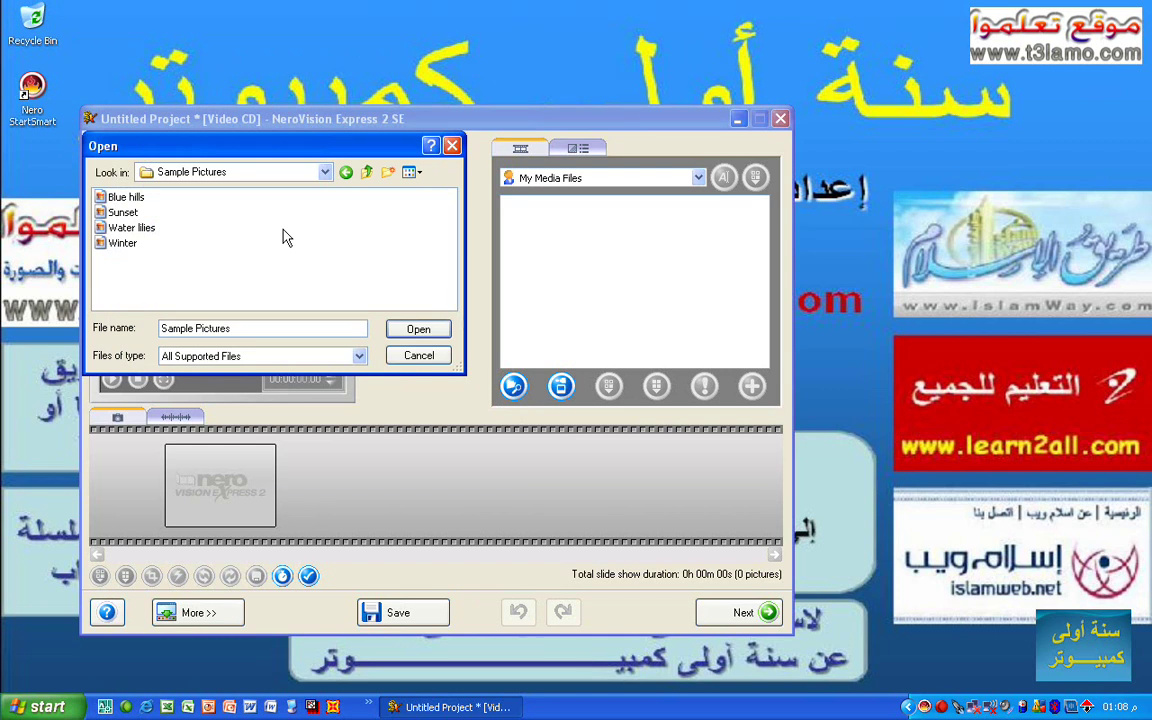
click(157, 265)
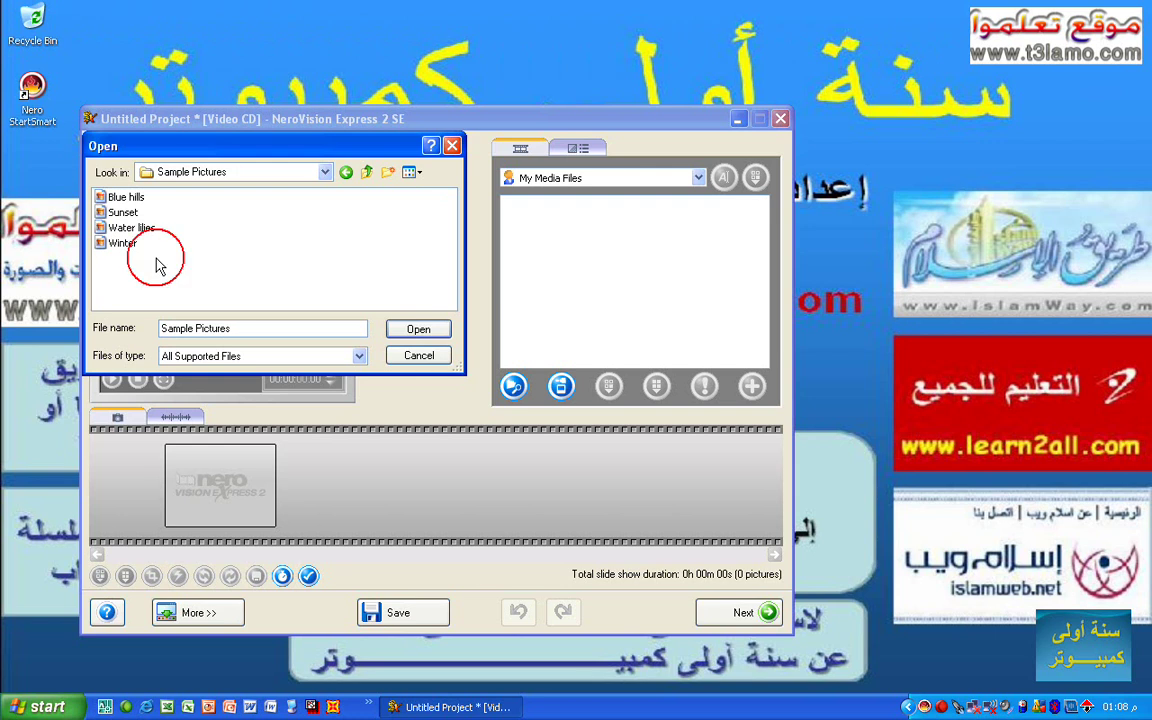
click(112, 244)
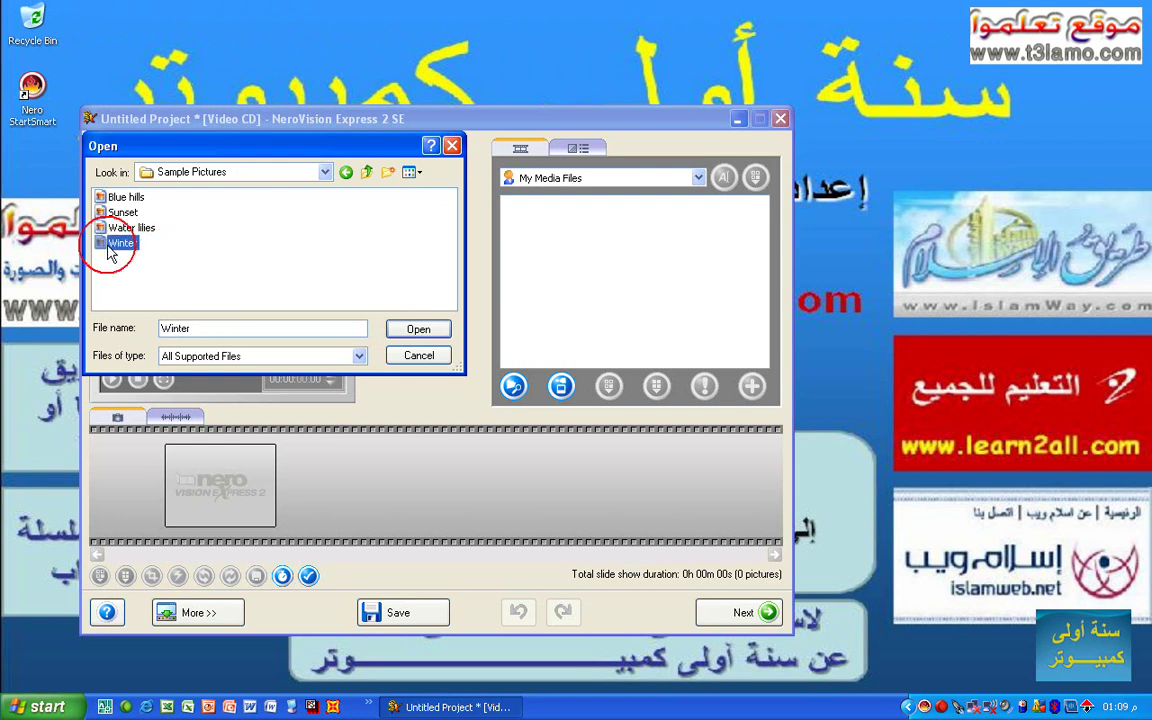
click(408, 330)
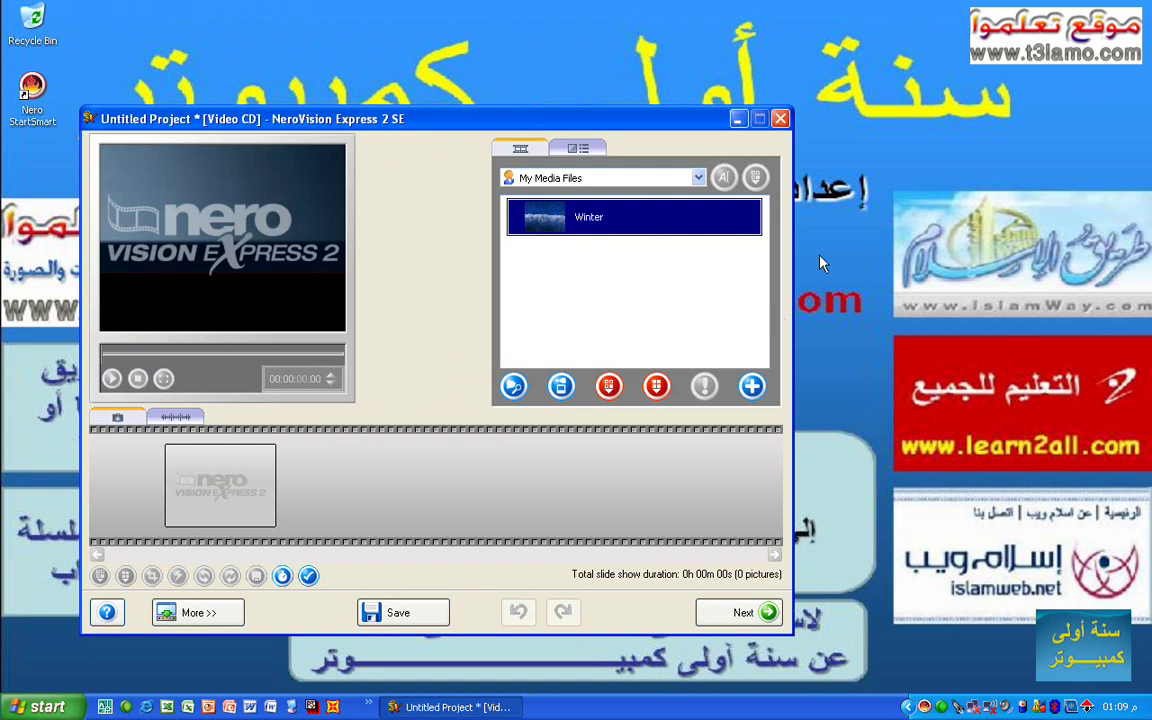
Close the slide show project without saving it
click(780, 118)
click(592, 420)
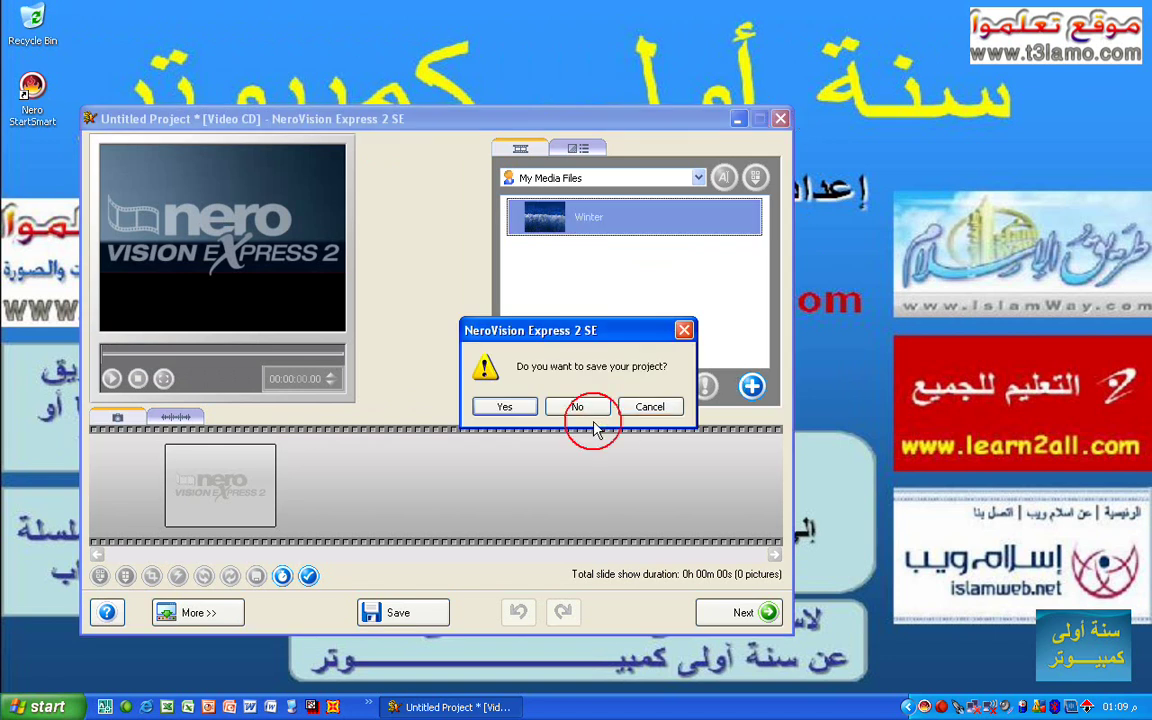
click(592, 420)
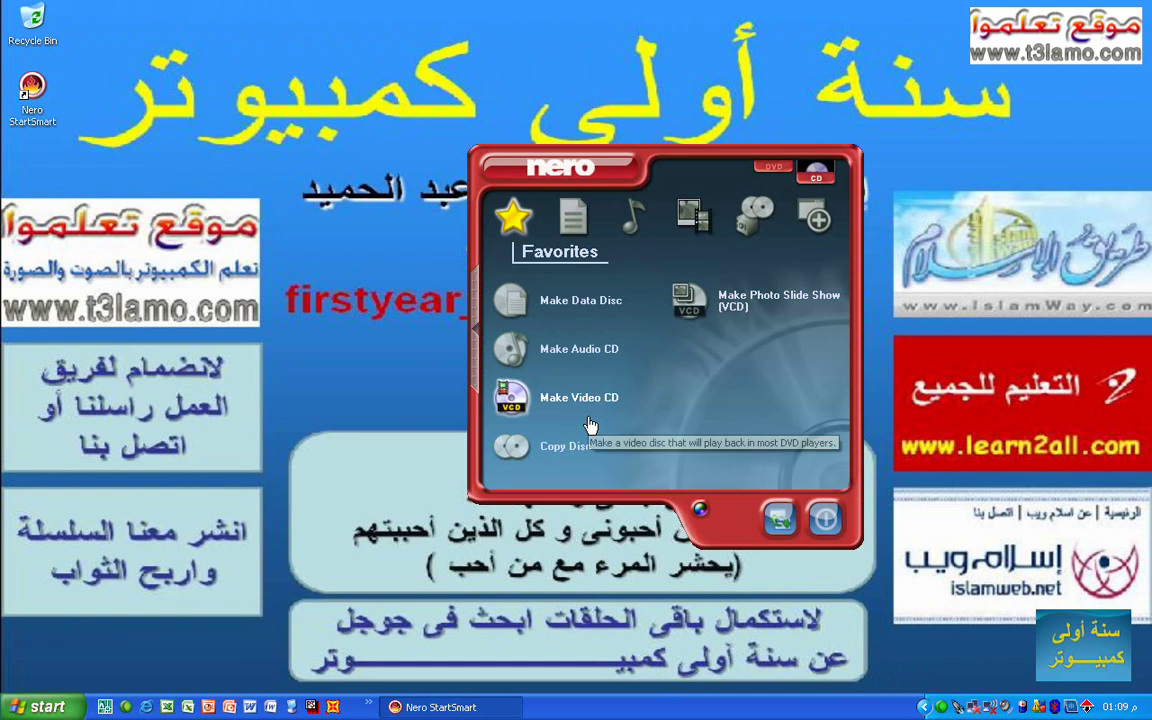
Start a bootable disc project from the Data tasks and open the file selection for its contents
click(570, 230)
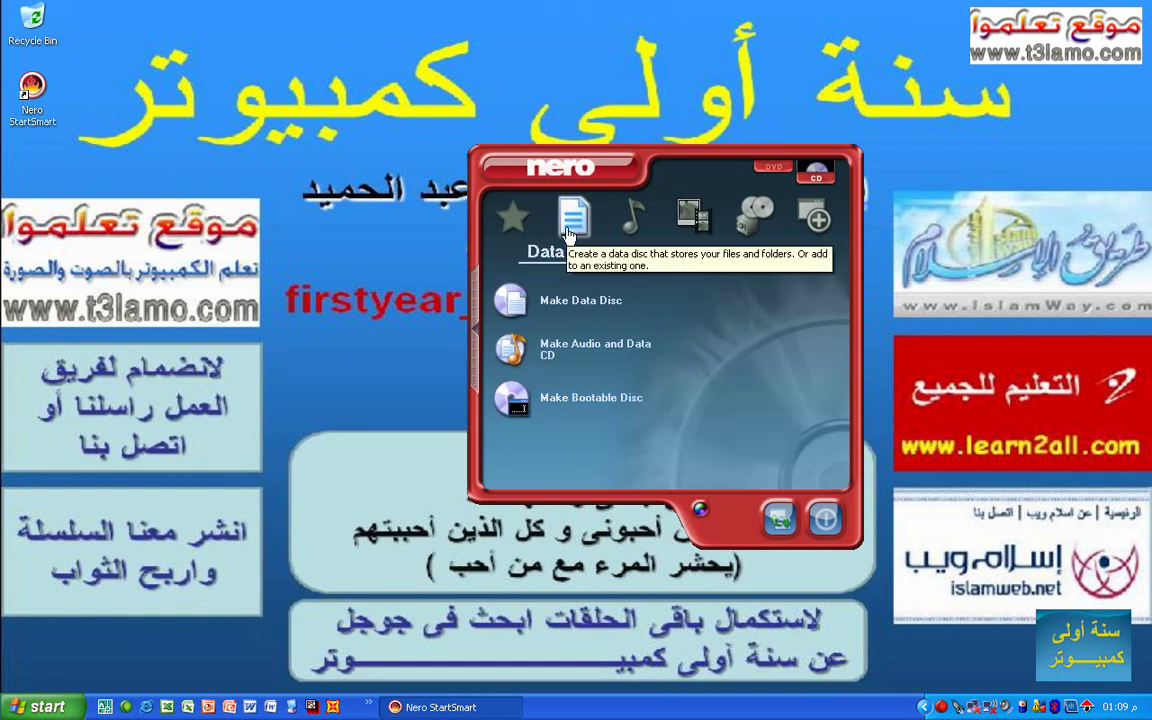
click(545, 396)
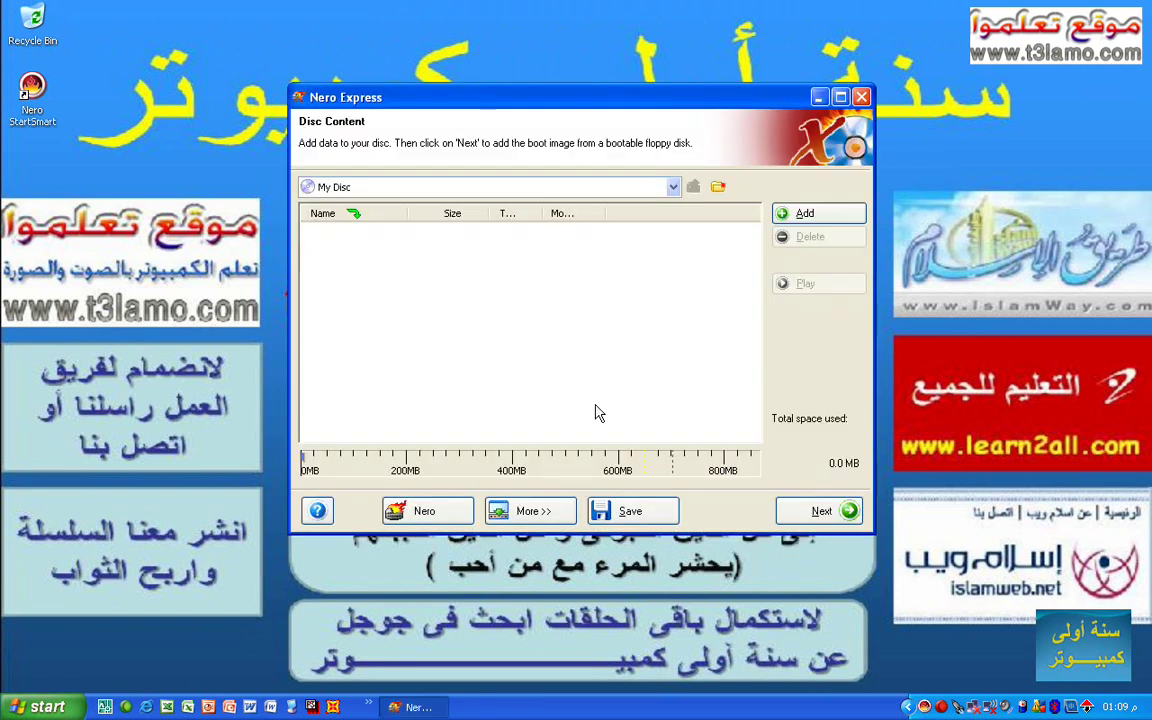
click(800, 213)
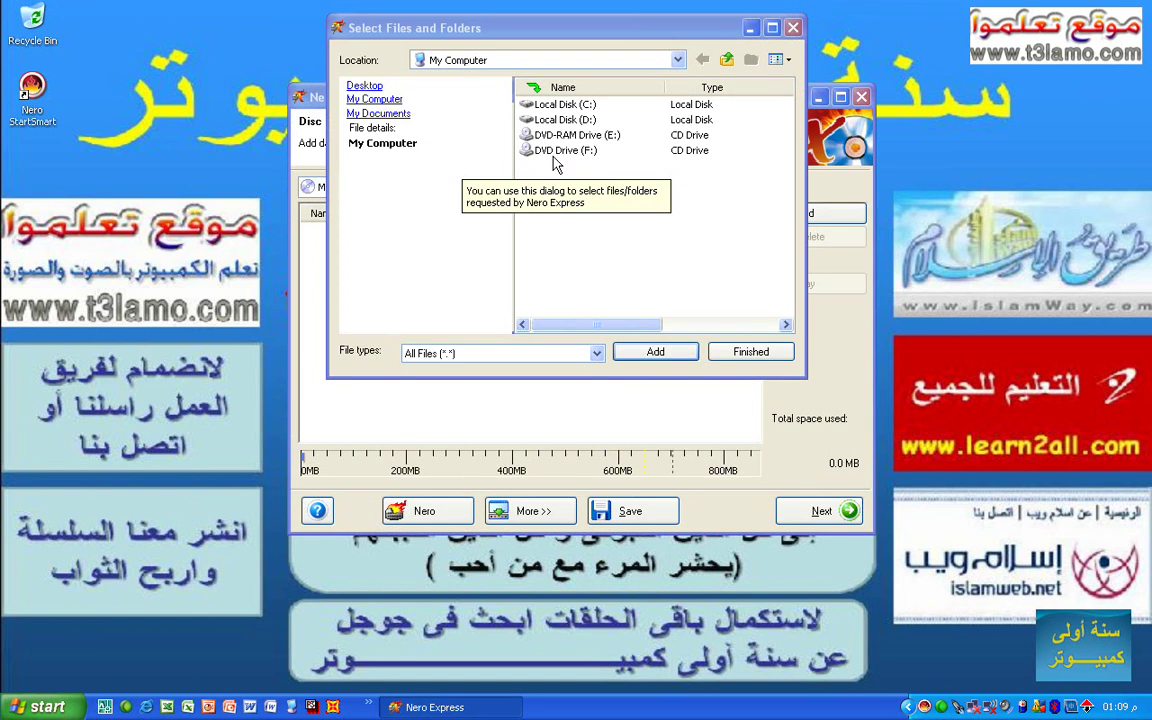
Close the bootable disc project without adding files, look over the Audio and Photo and Video tasks, and return to Favorites
click(792, 27)
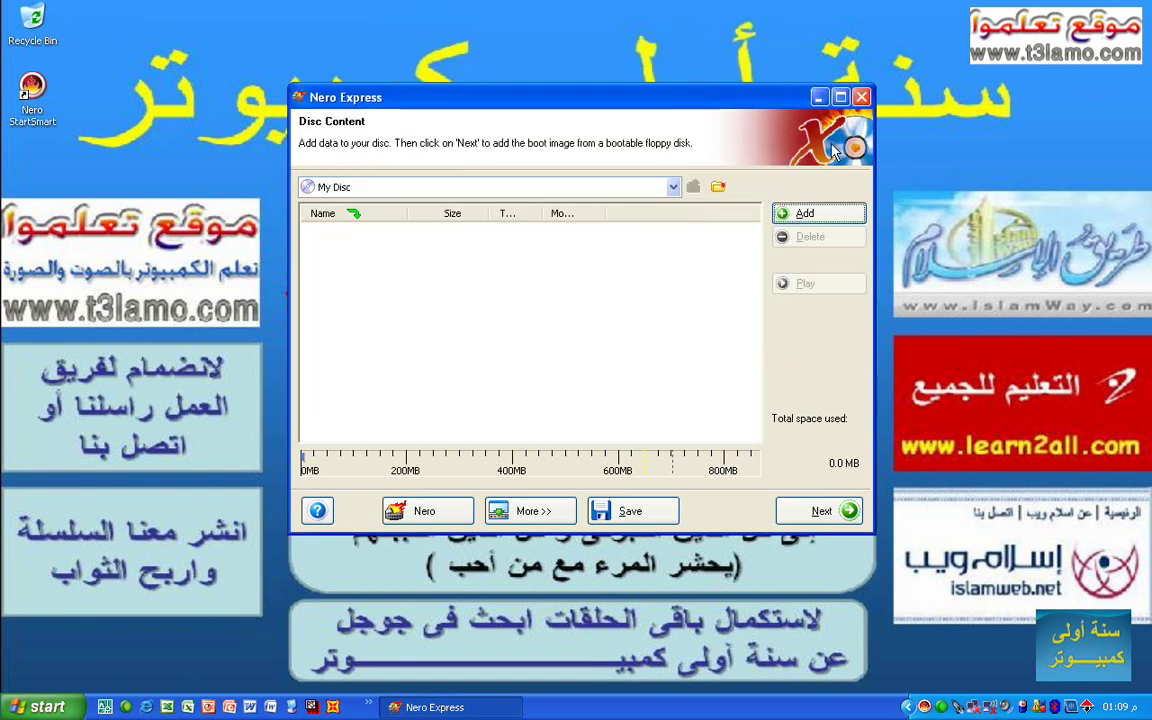
click(862, 97)
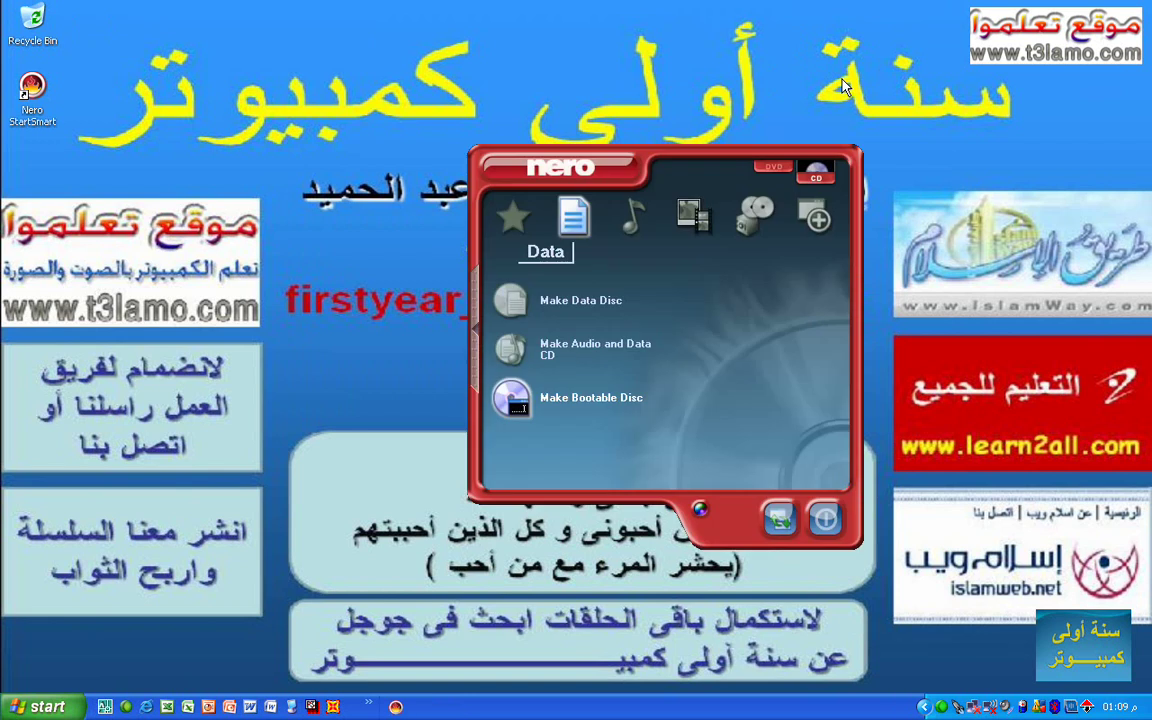
mouse_move(655, 218)
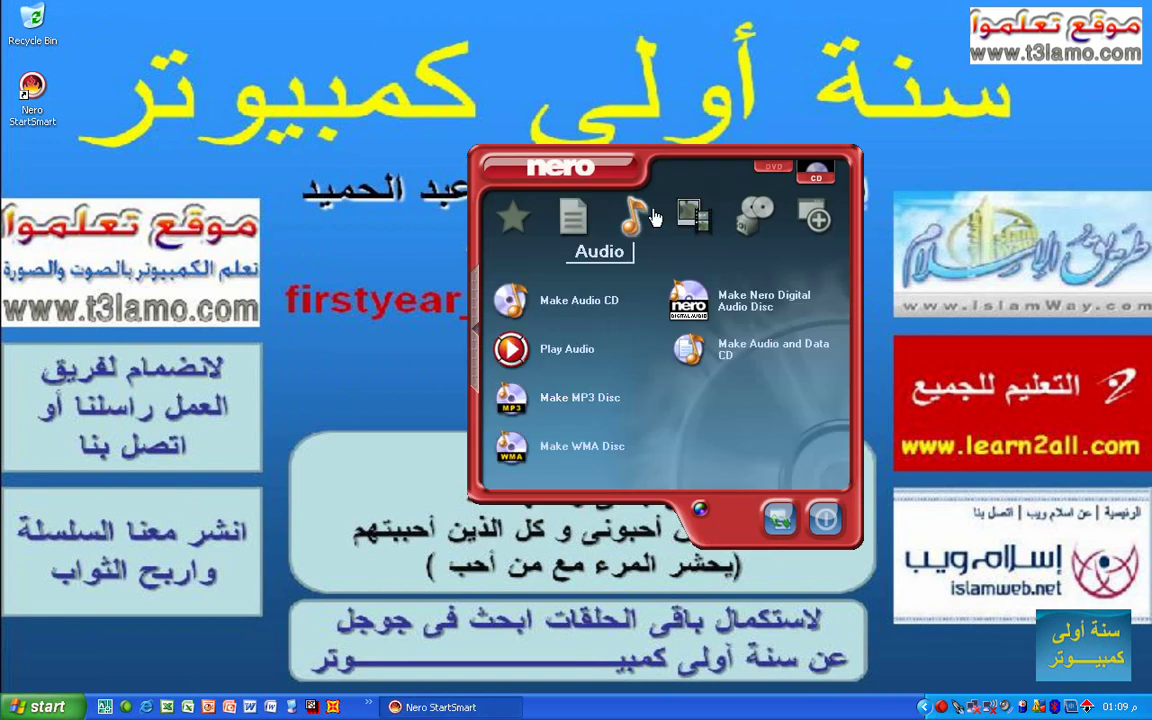
mouse_move(718, 222)
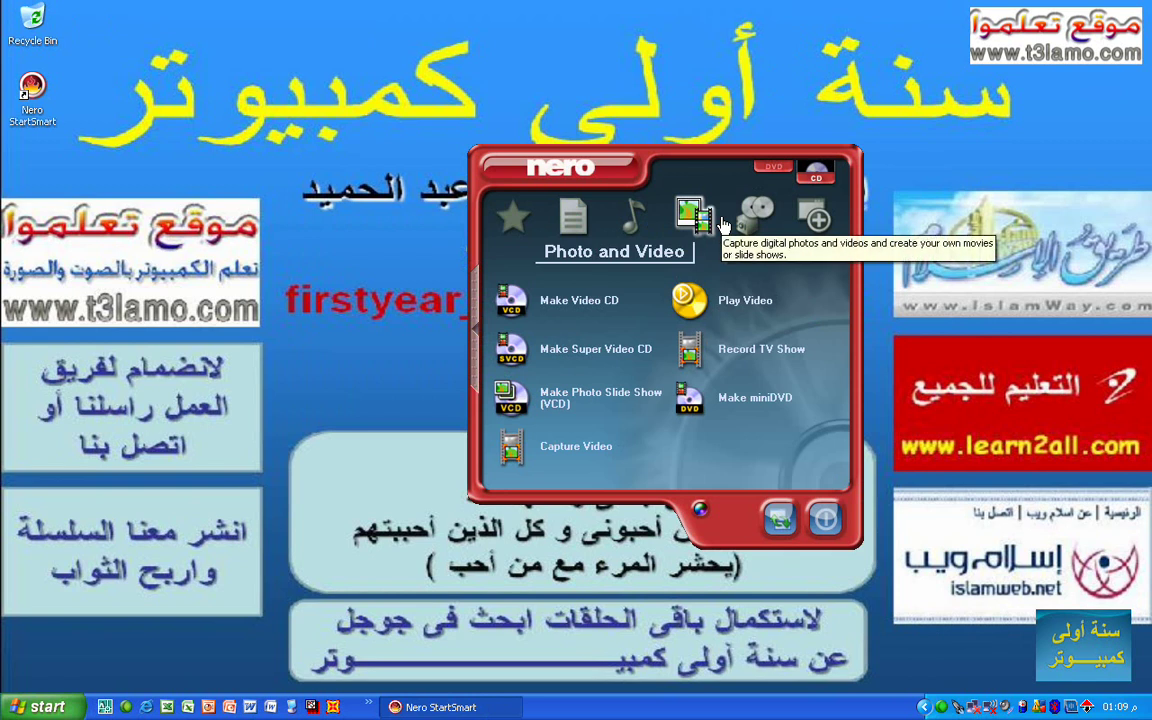
mouse_move(818, 215)
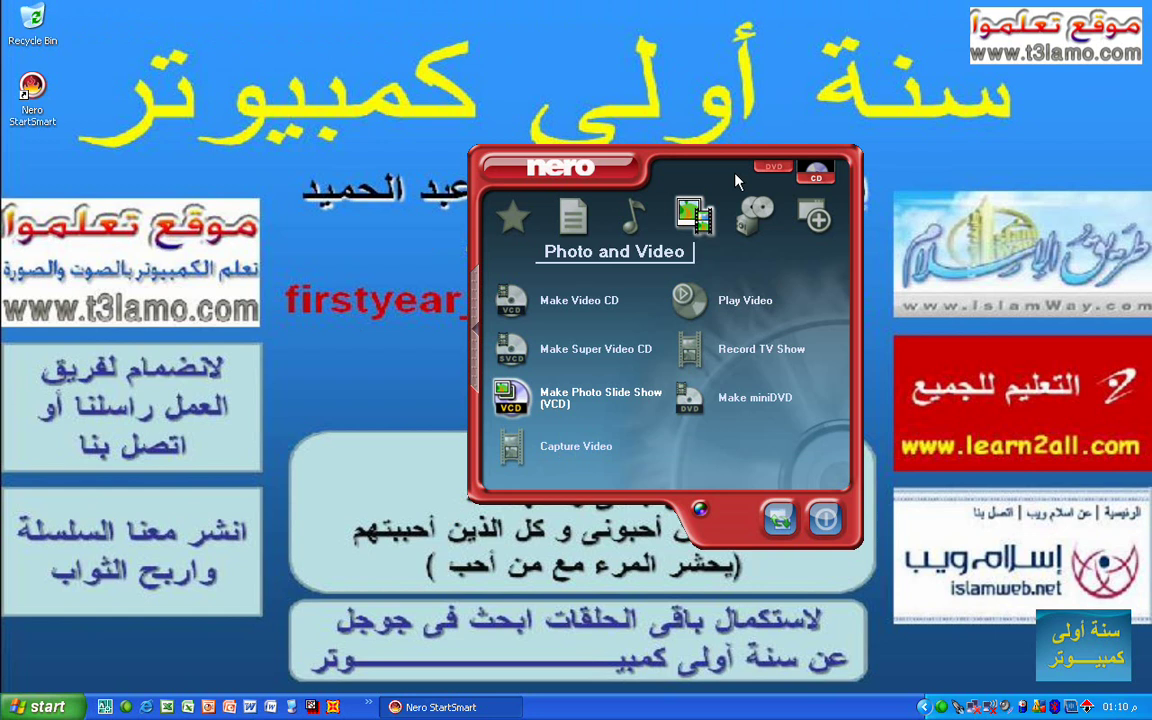
click(524, 212)
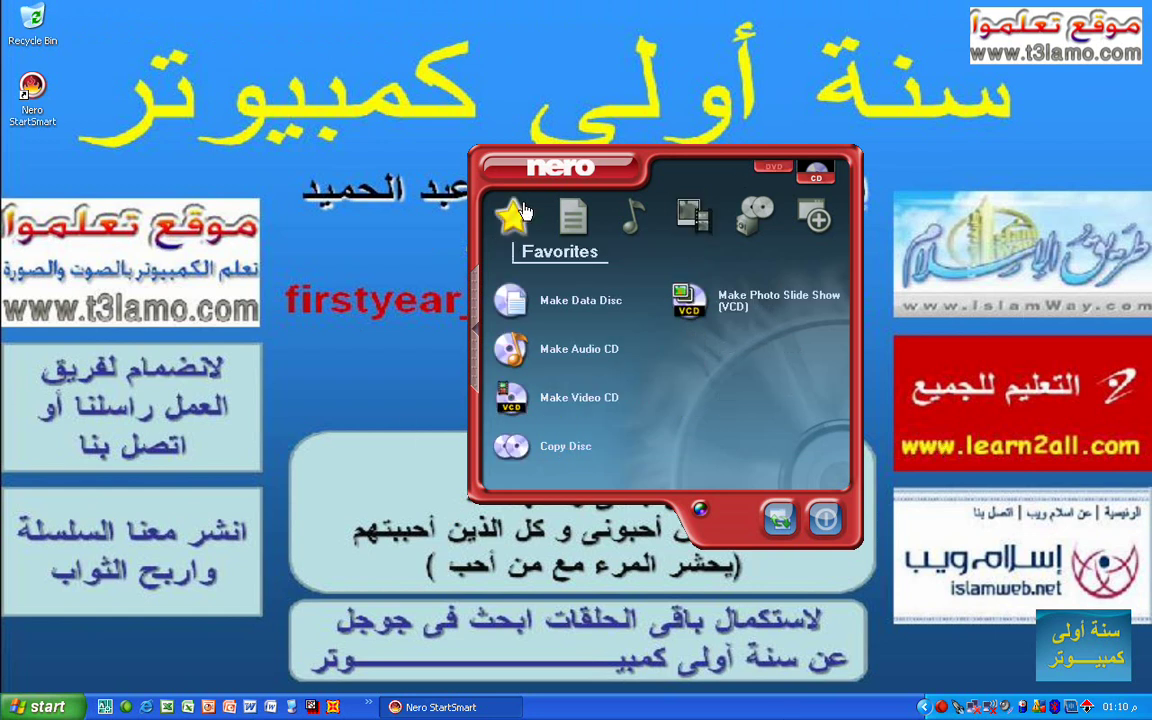
Examine the installed programs, update check settings and serial numbers in Nero ProductCenter, and return to the Favorites tasks
click(533, 168)
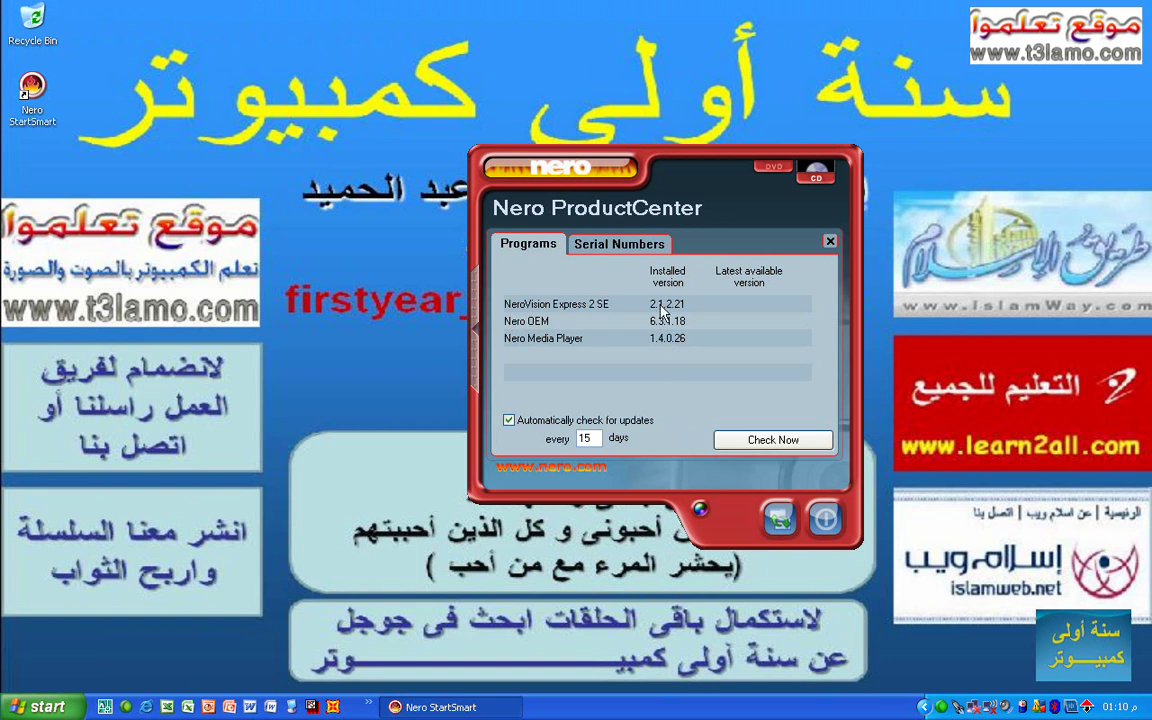
click(594, 437)
double_click(590, 437)
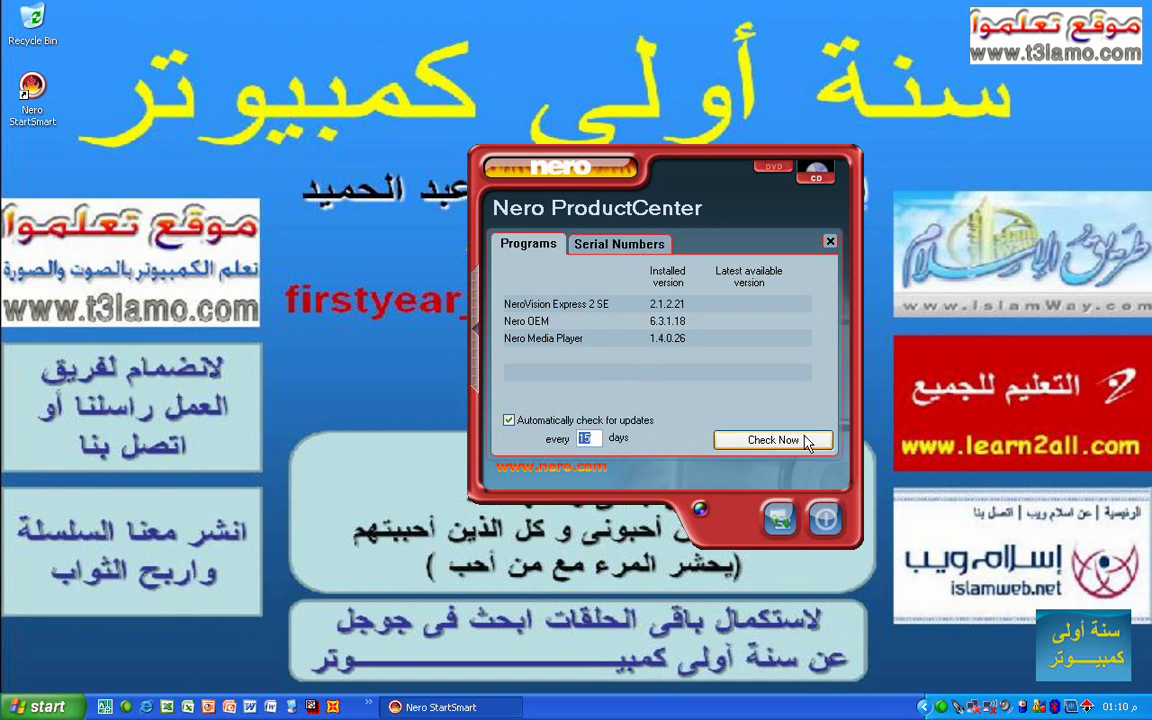
click(570, 248)
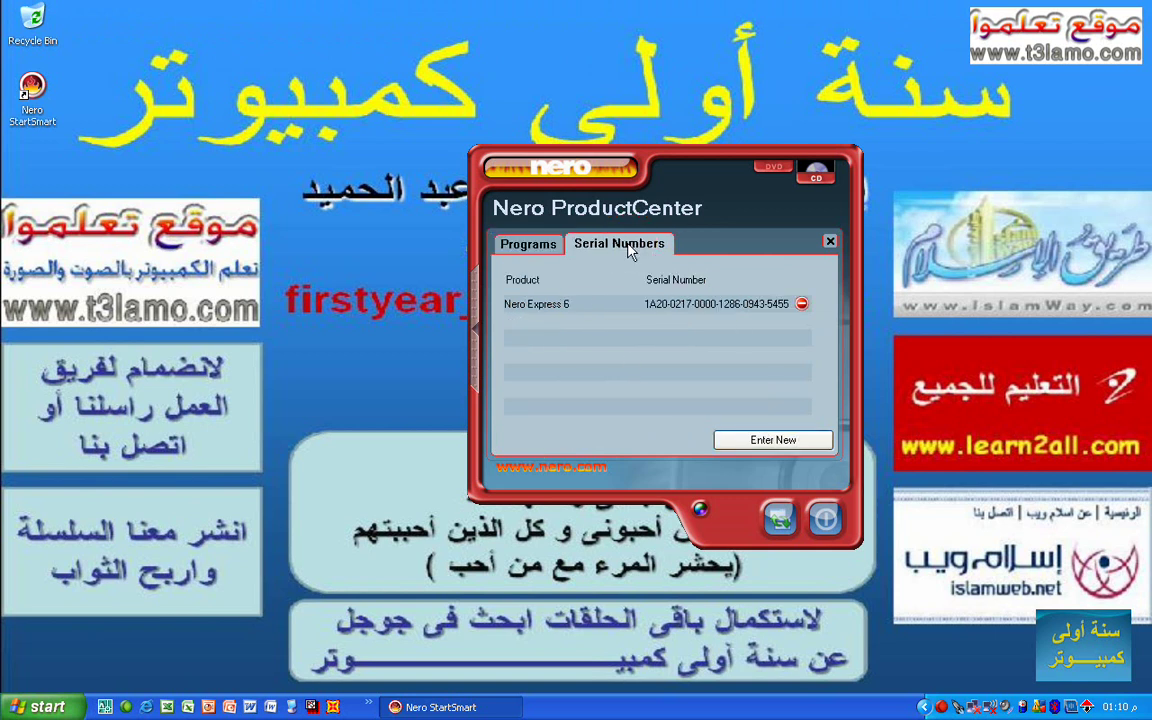
click(528, 244)
click(564, 180)
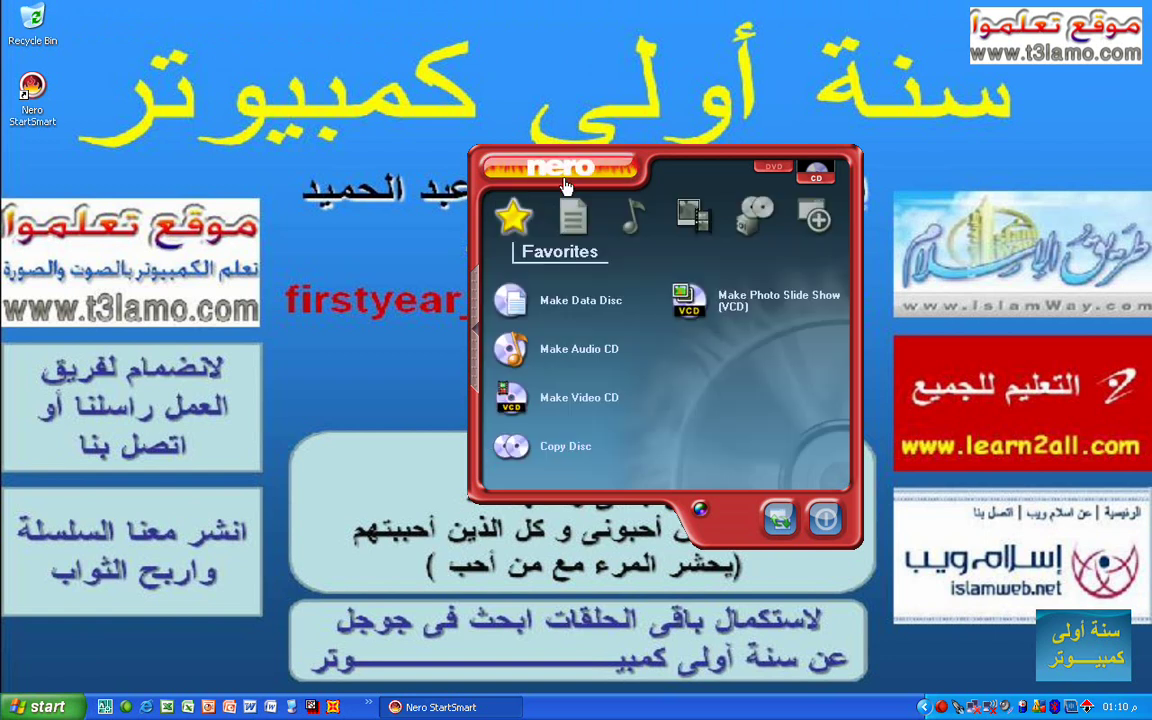
Cycle the Nero StartSmart colour scheme until the window is green
click(701, 512)
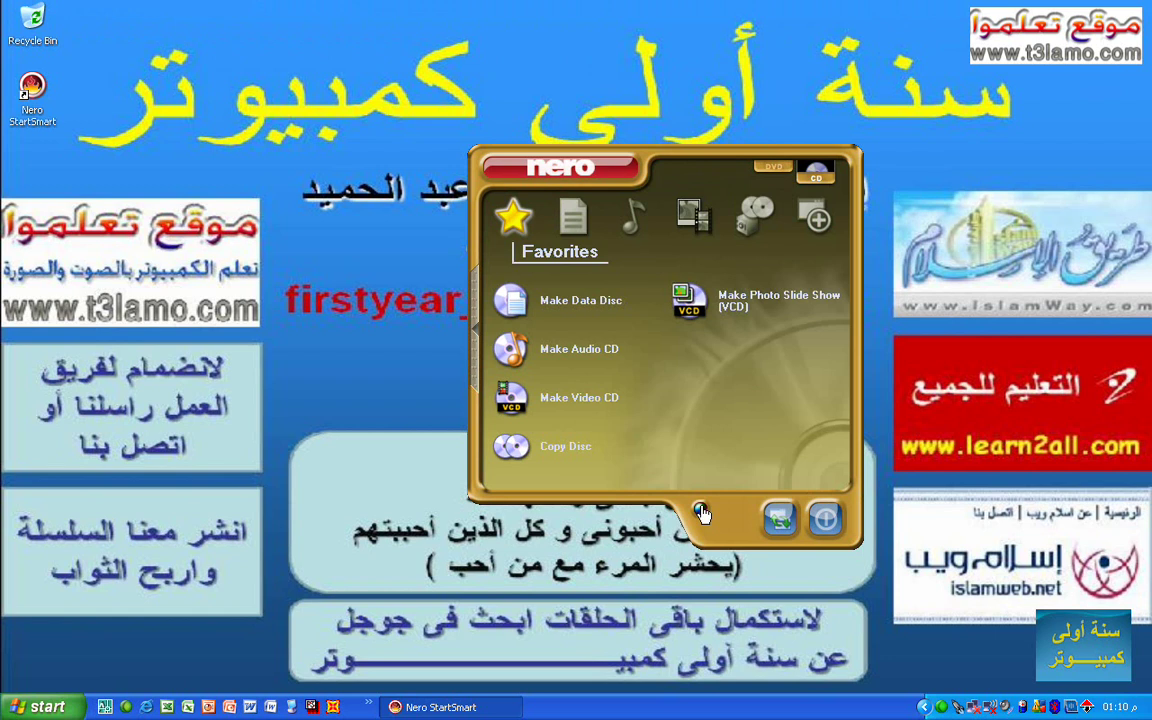
click(702, 510)
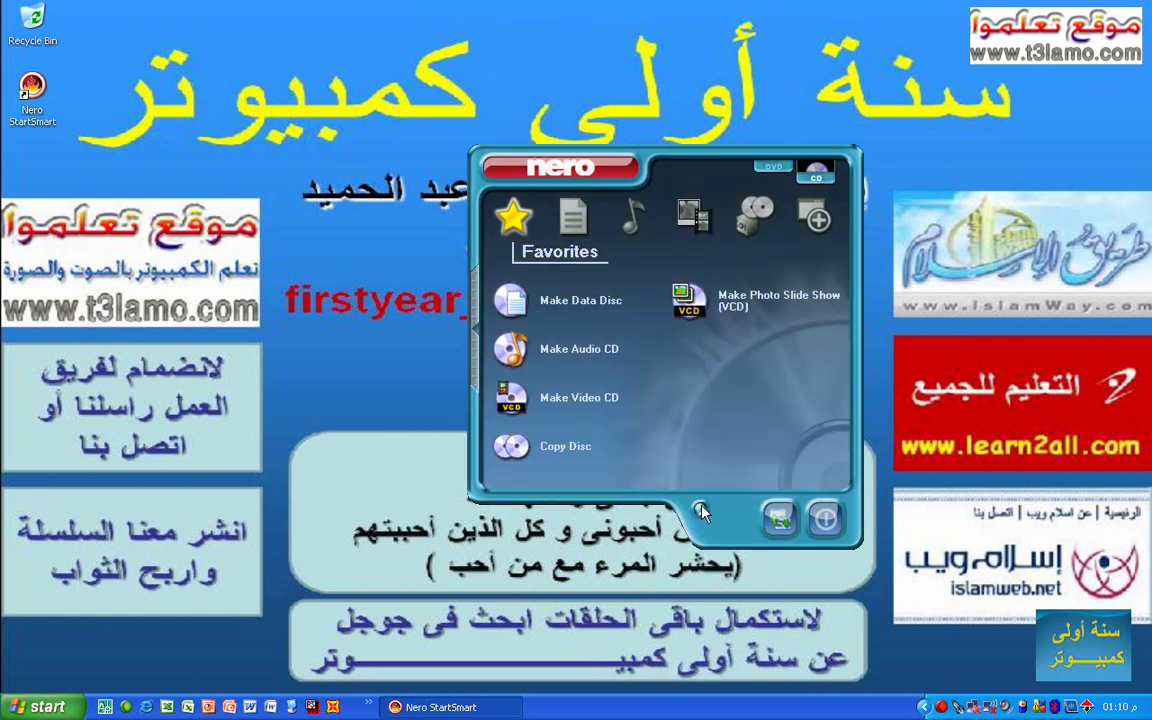
click(702, 512)
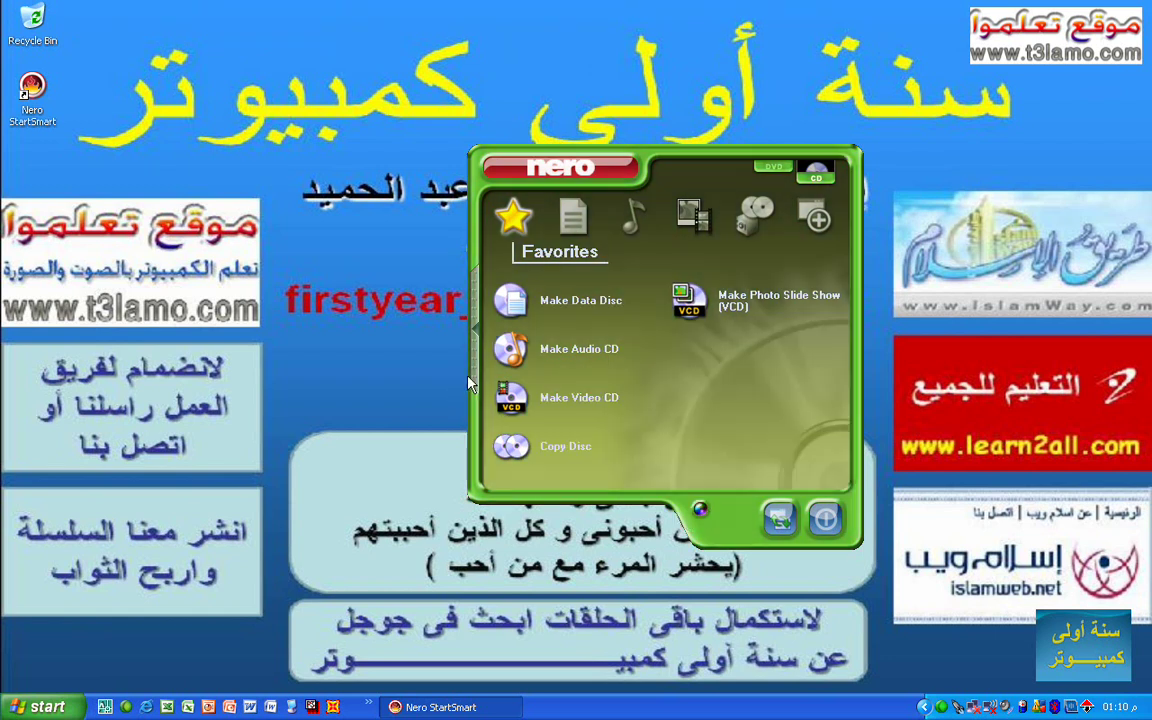
Open Nero Express from the expanded applications list, examine its burning categories and extra tools, close it and collapse the list
click(475, 330)
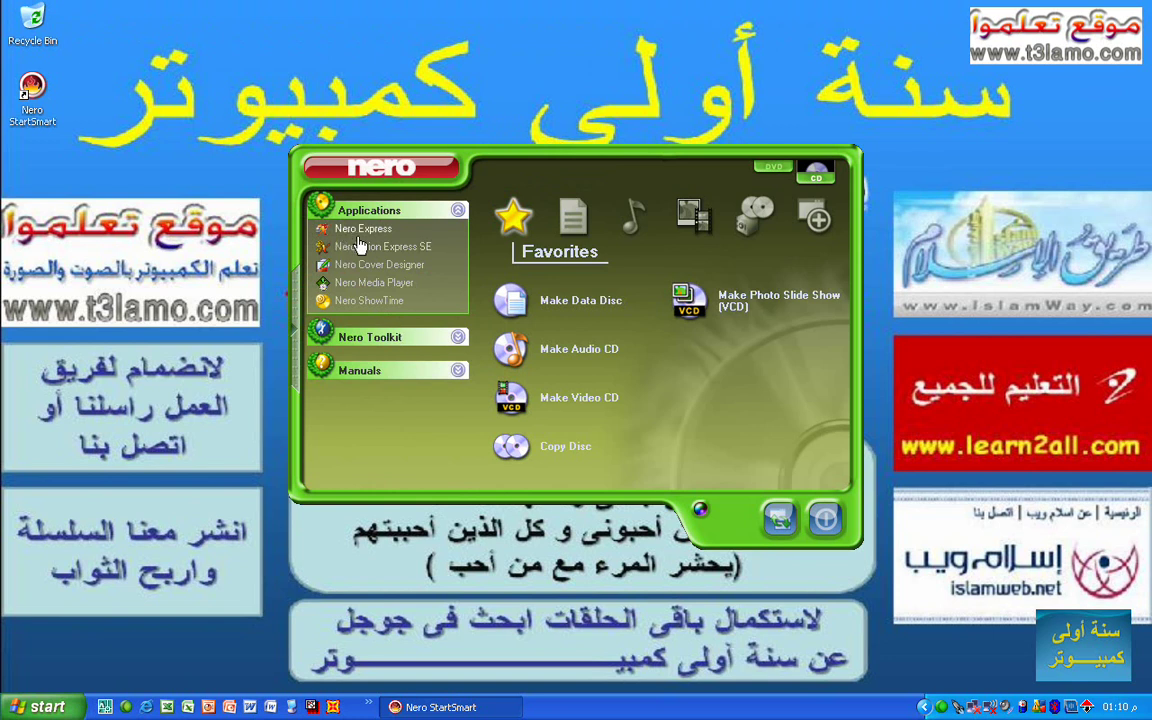
key(alt+F4)
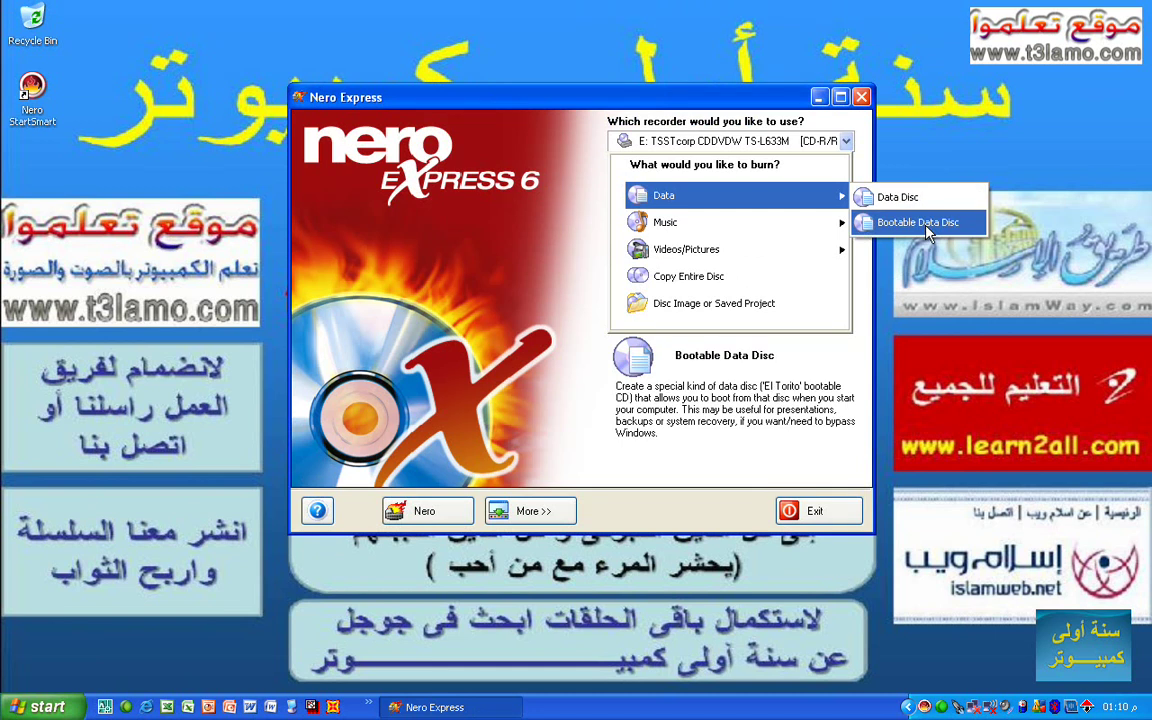
mouse_move(673, 222)
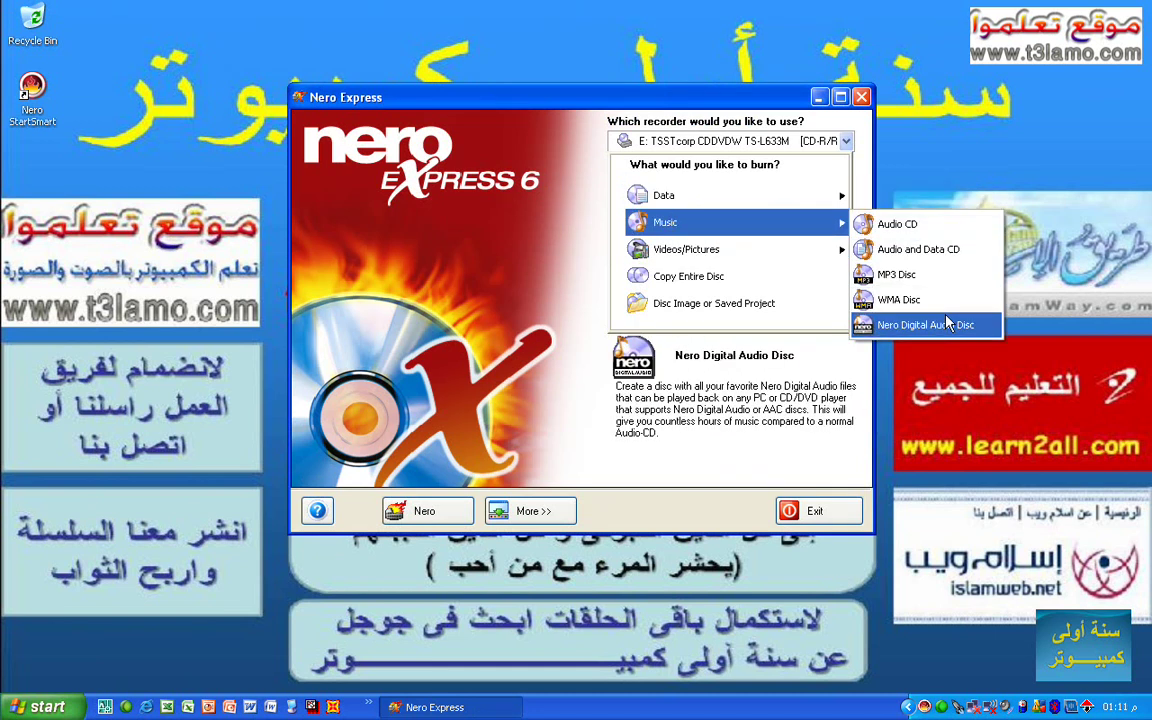
mouse_move(800, 249)
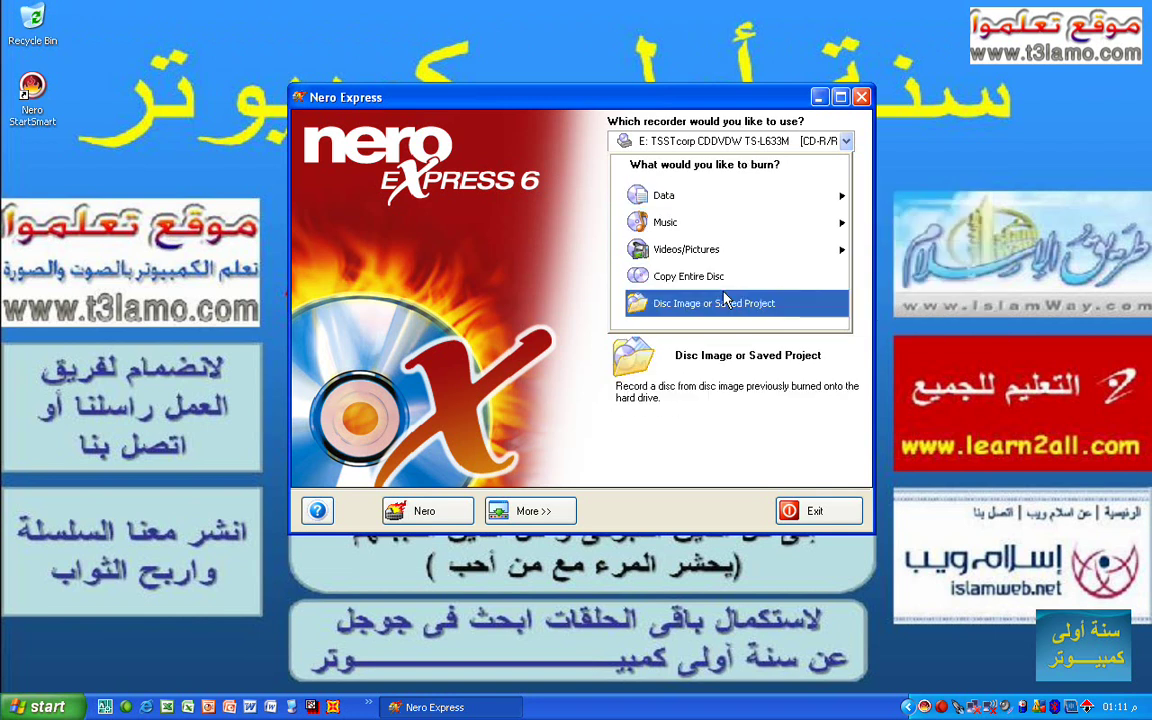
click(520, 521)
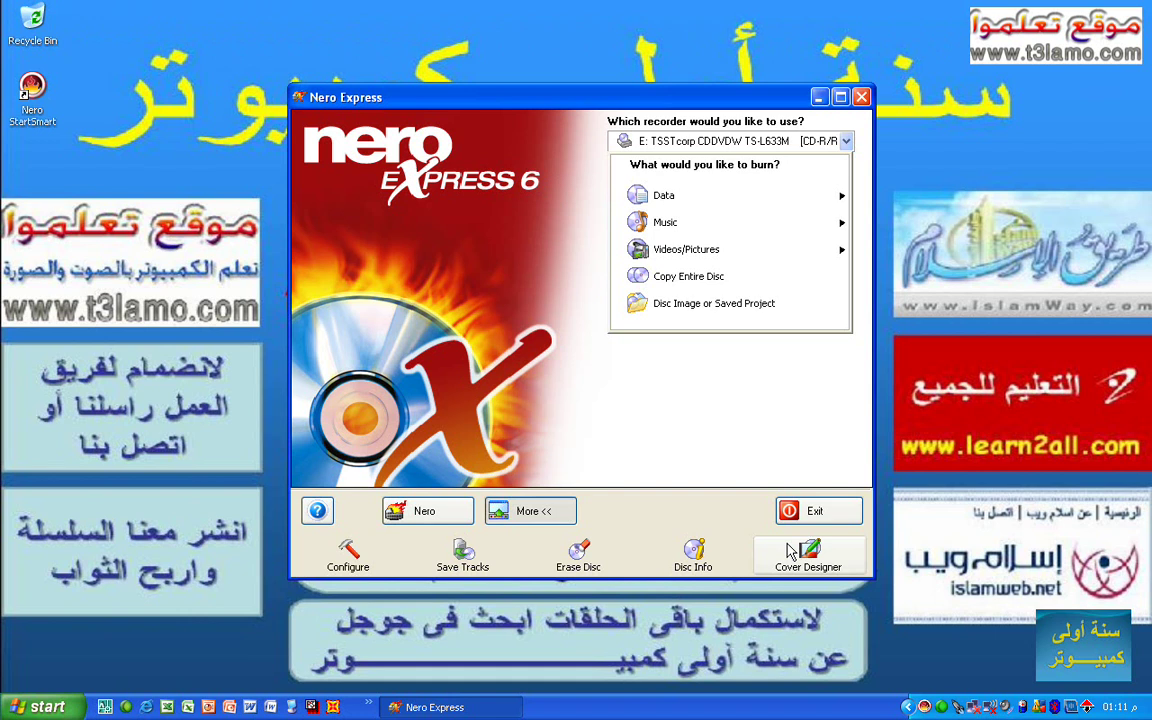
click(538, 510)
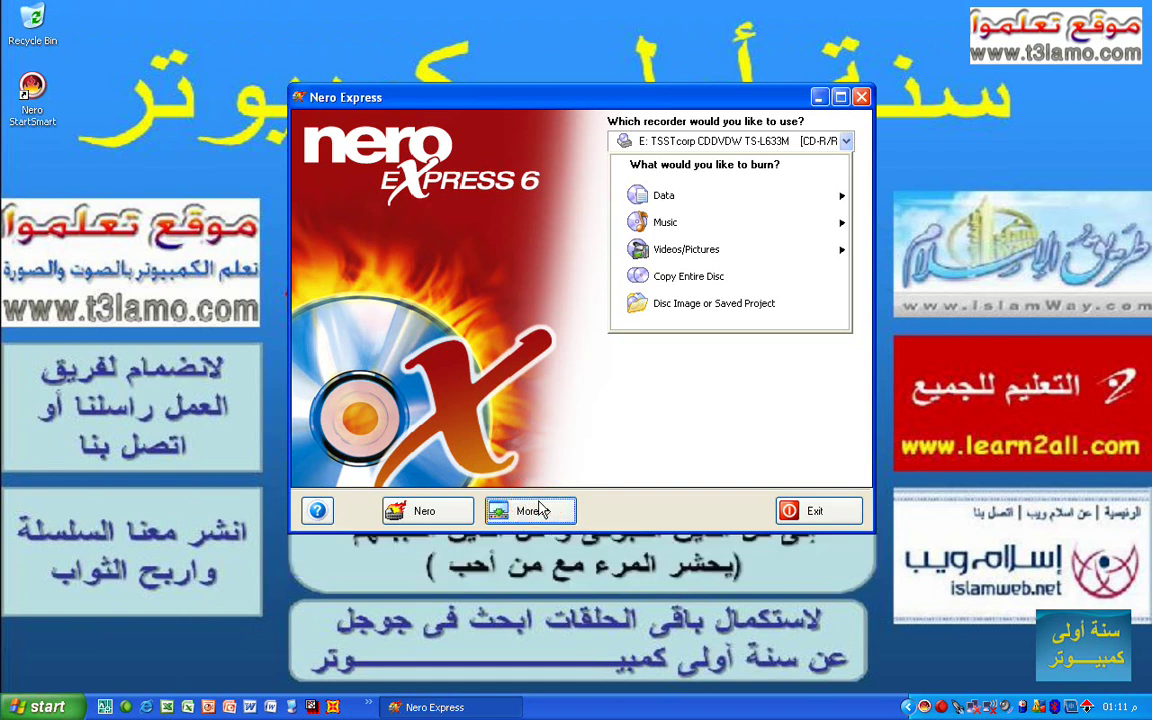
click(862, 98)
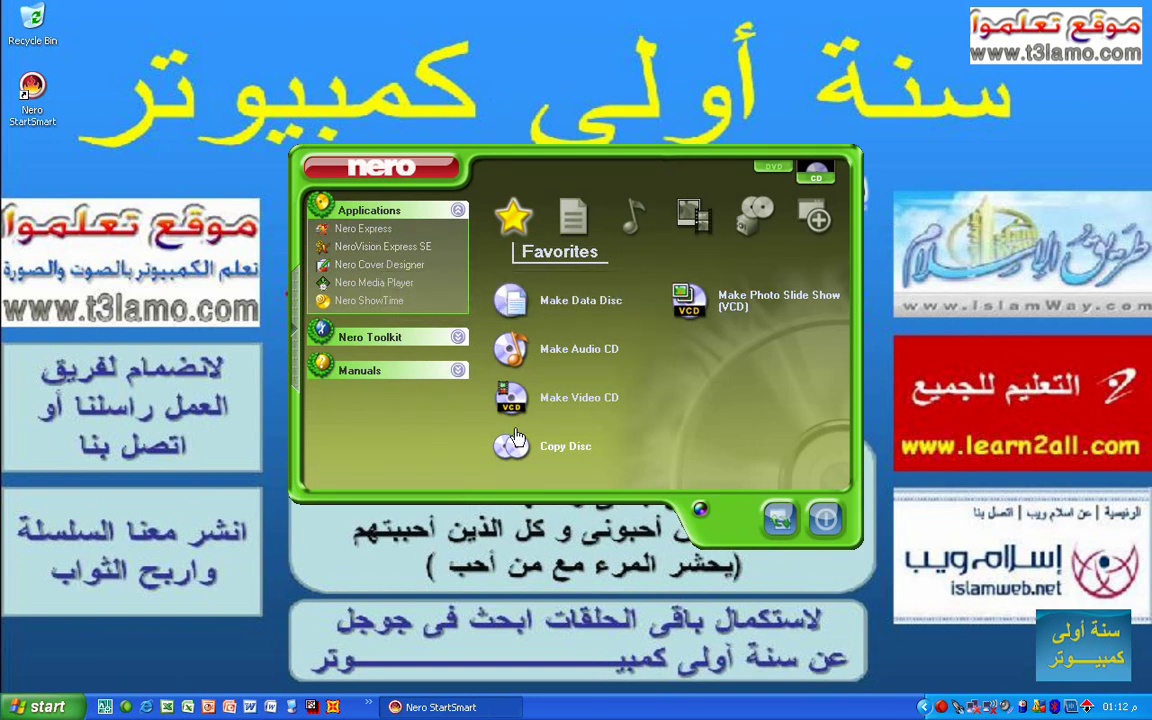
click(304, 336)
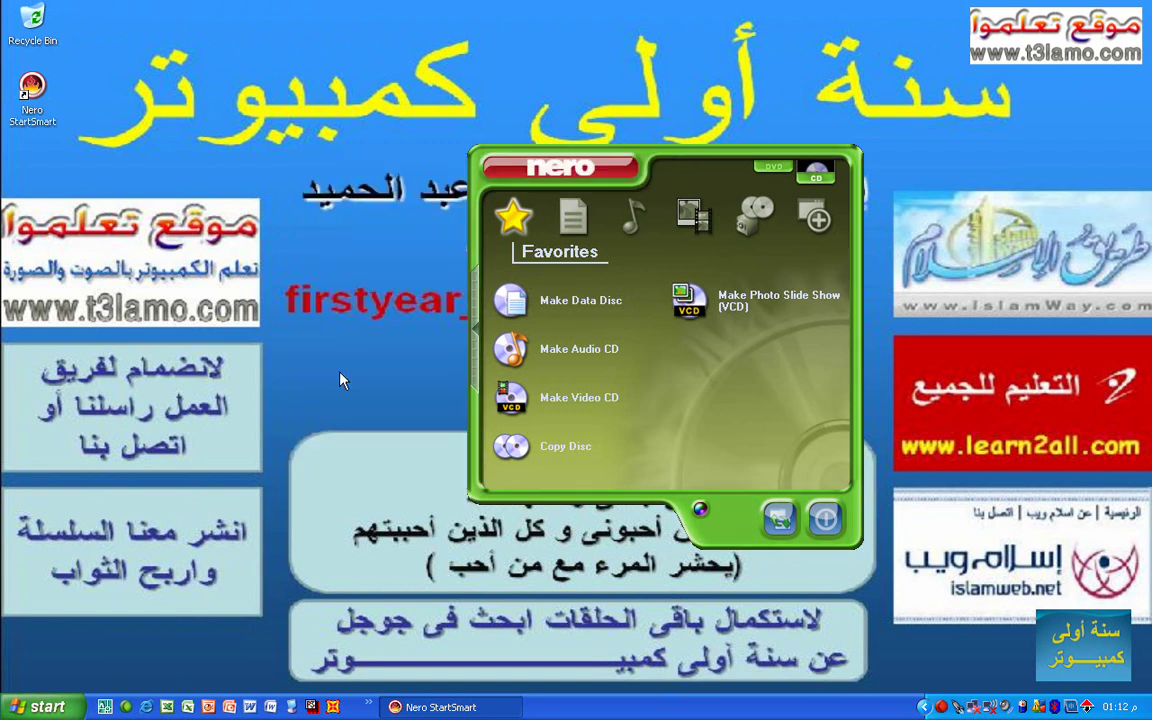
Open the StartSmart configuration and set the interface language to Turkish
click(778, 528)
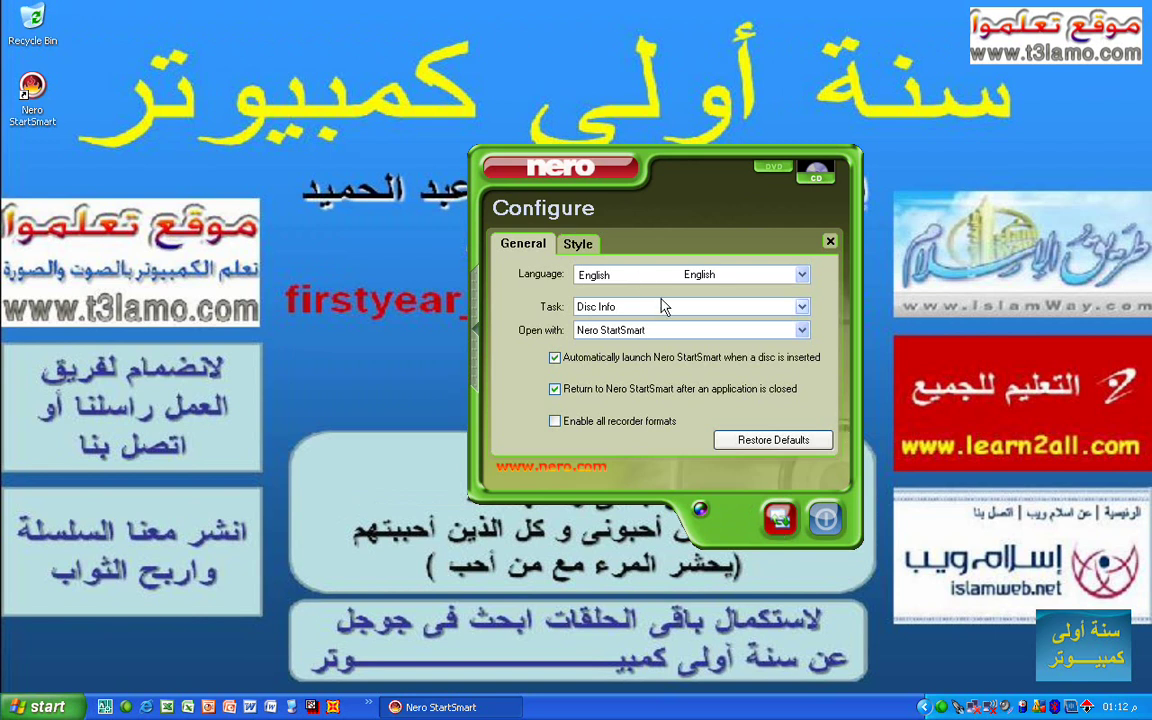
click(803, 280)
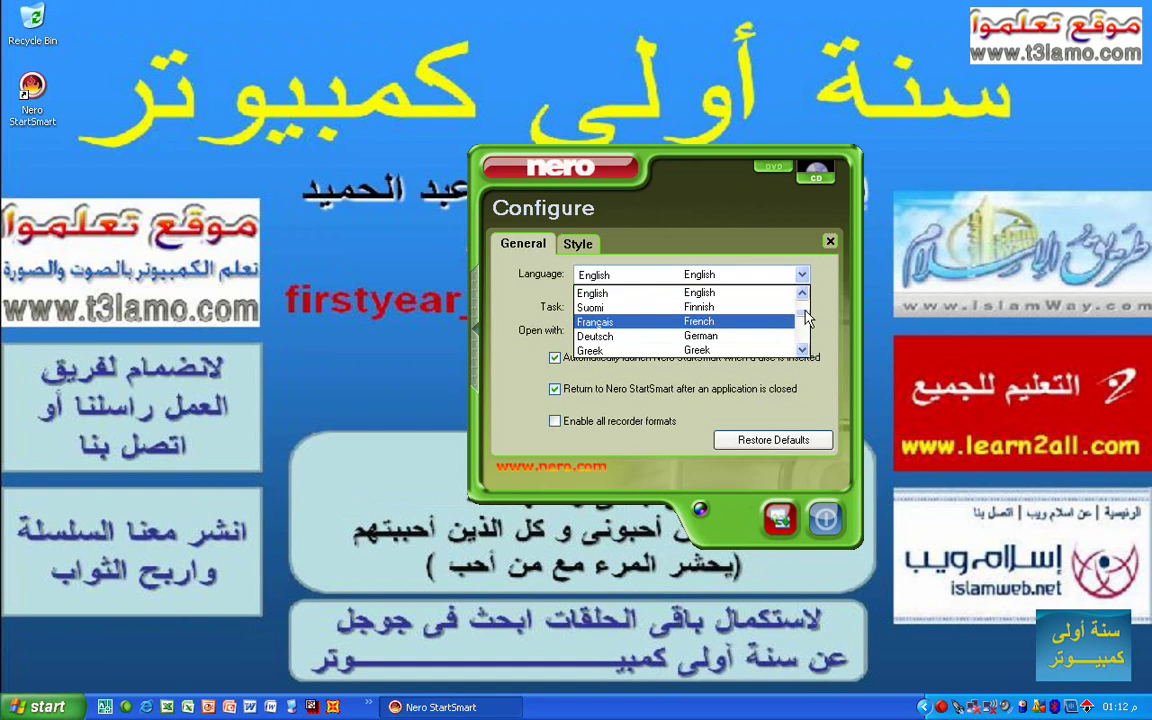
drag(808, 318, 801, 296)
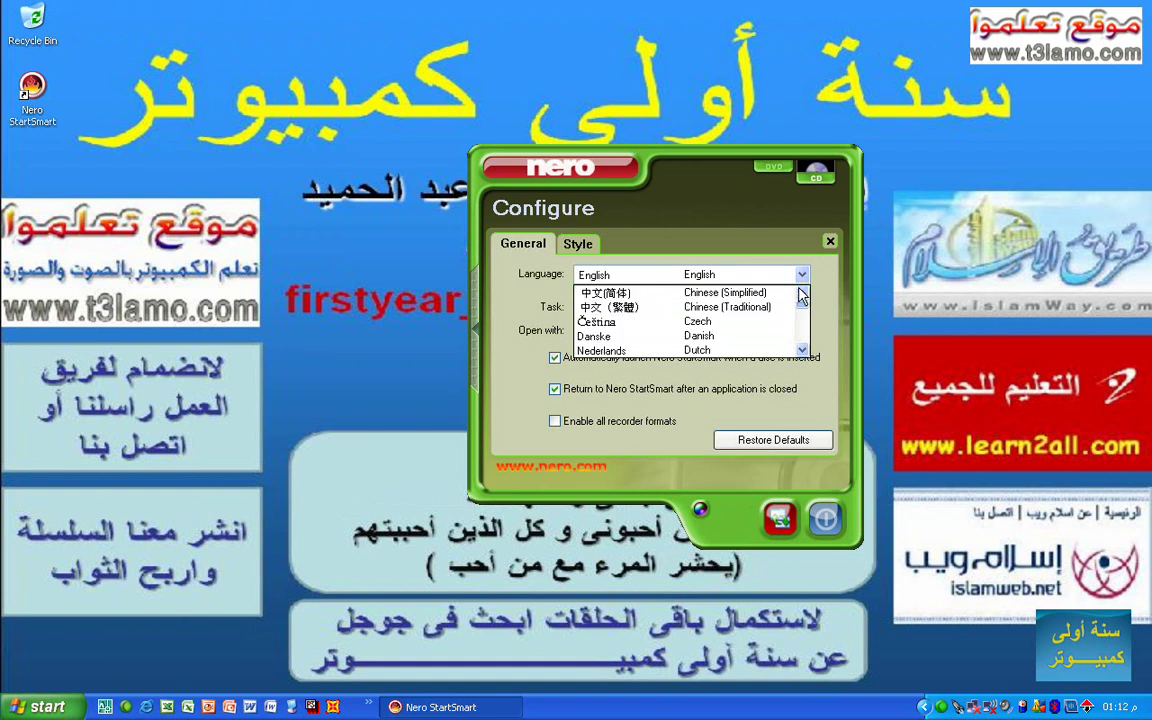
click(802, 349)
drag(802, 349, 802, 349)
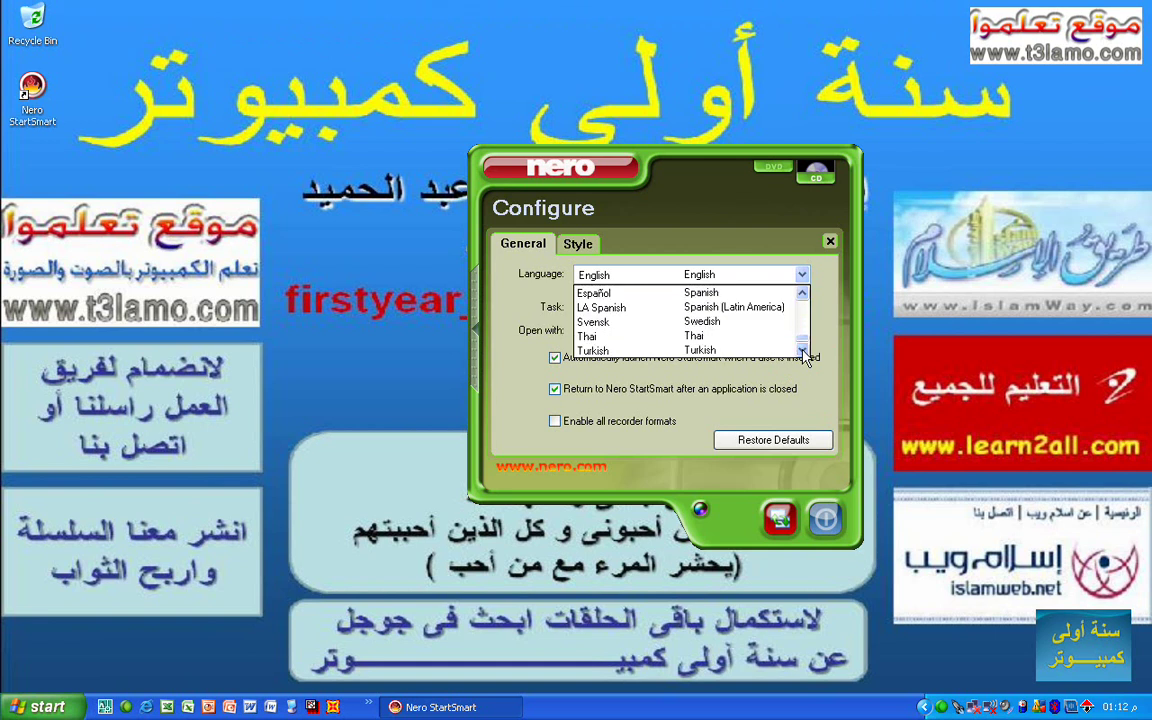
click(750, 350)
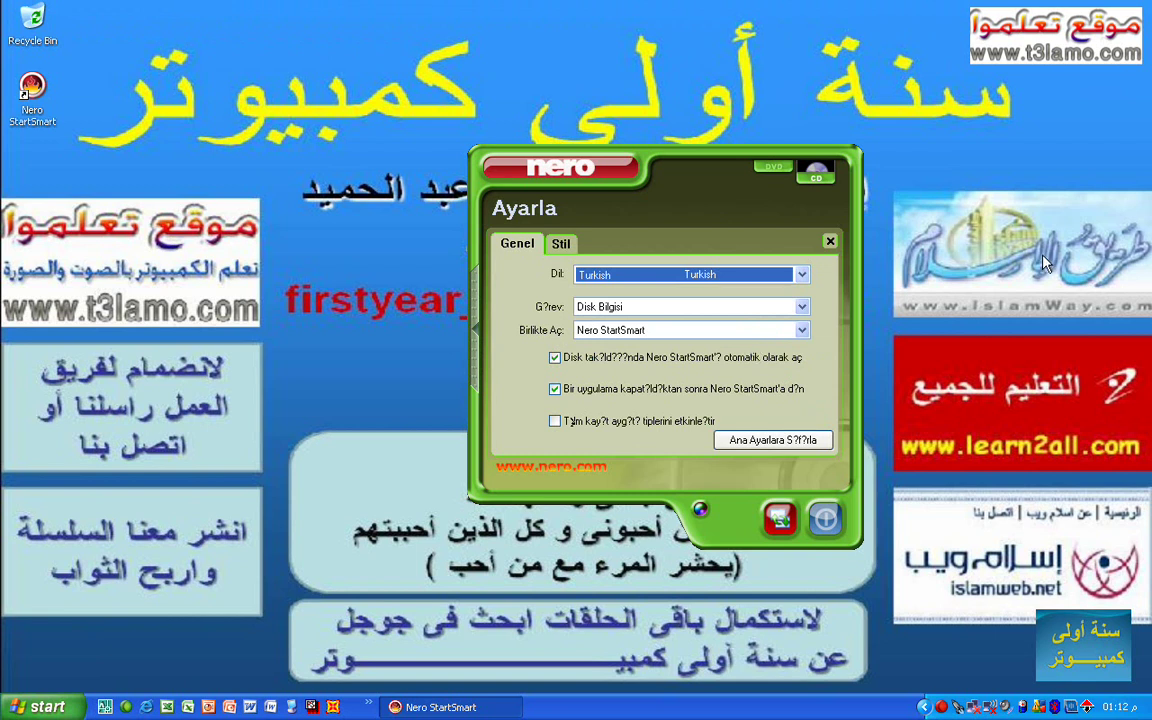
Set the interface language back to English
click(802, 275)
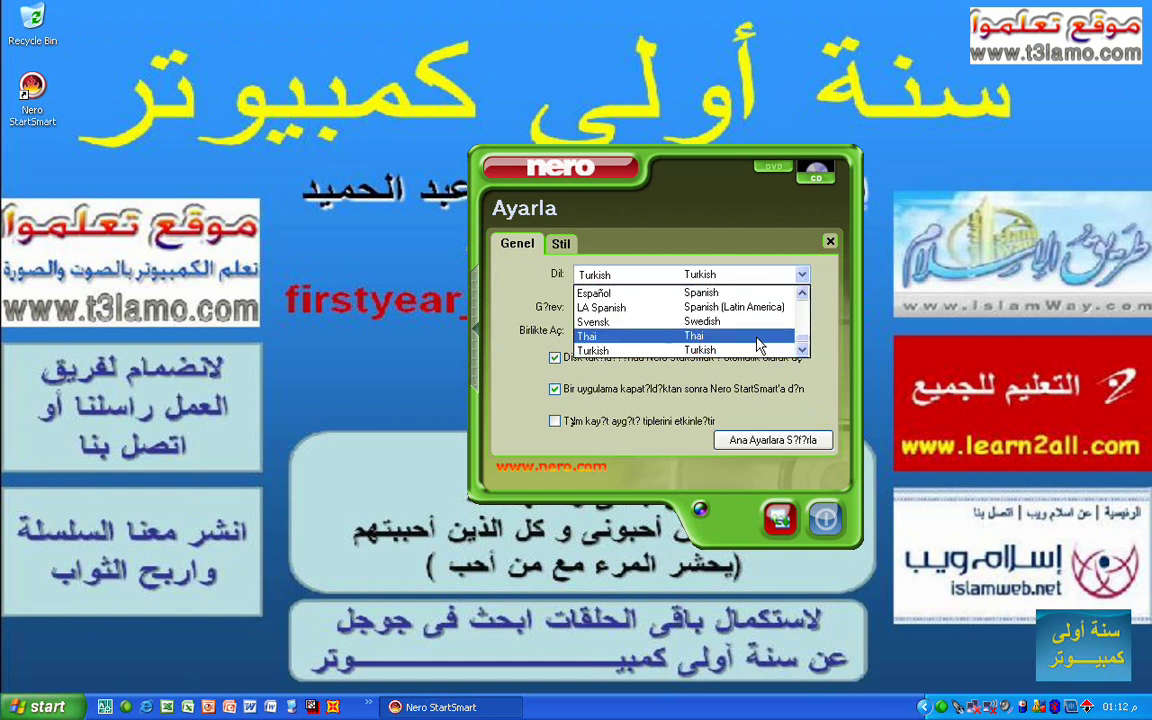
scroll(678, 342, up, 1)
scroll(678, 342, up, 1)
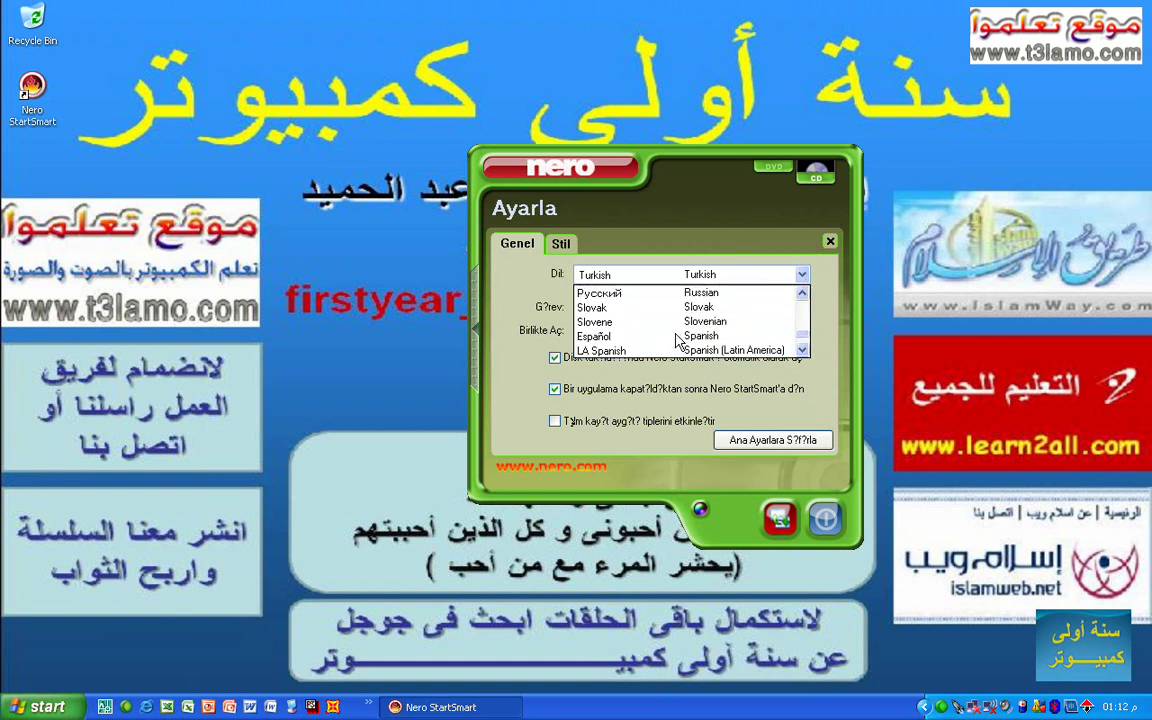
scroll(678, 342, up, 6)
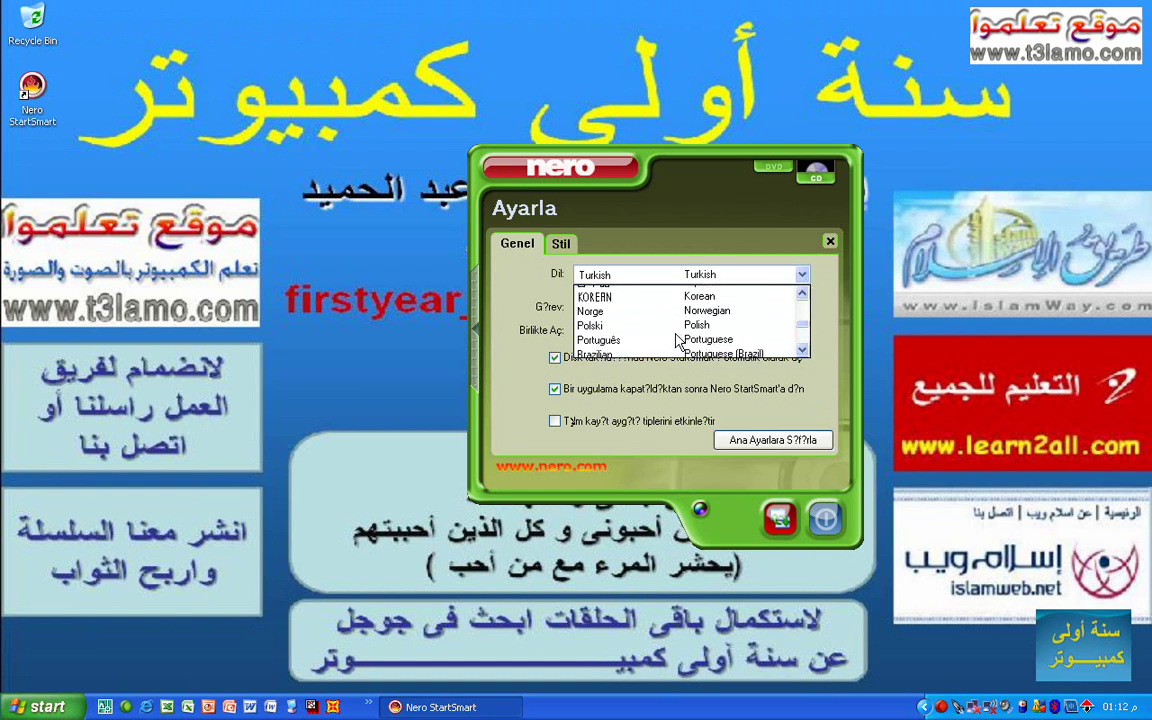
scroll(678, 342, up, 4)
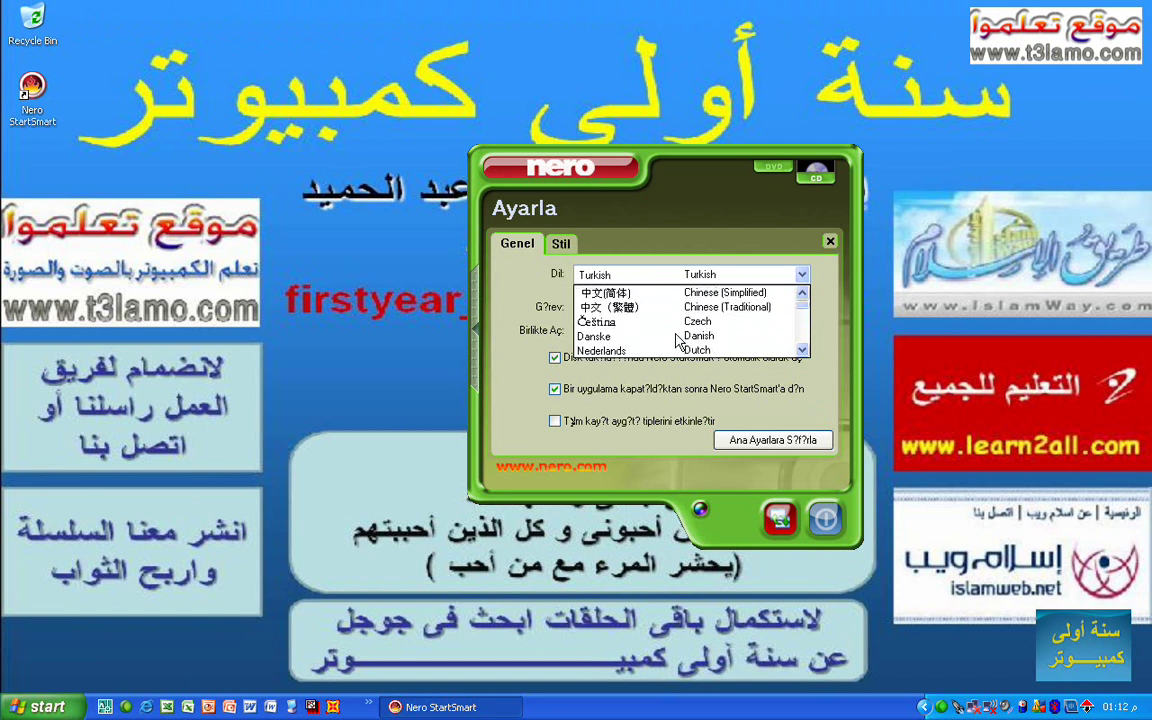
scroll(678, 342, down, 1)
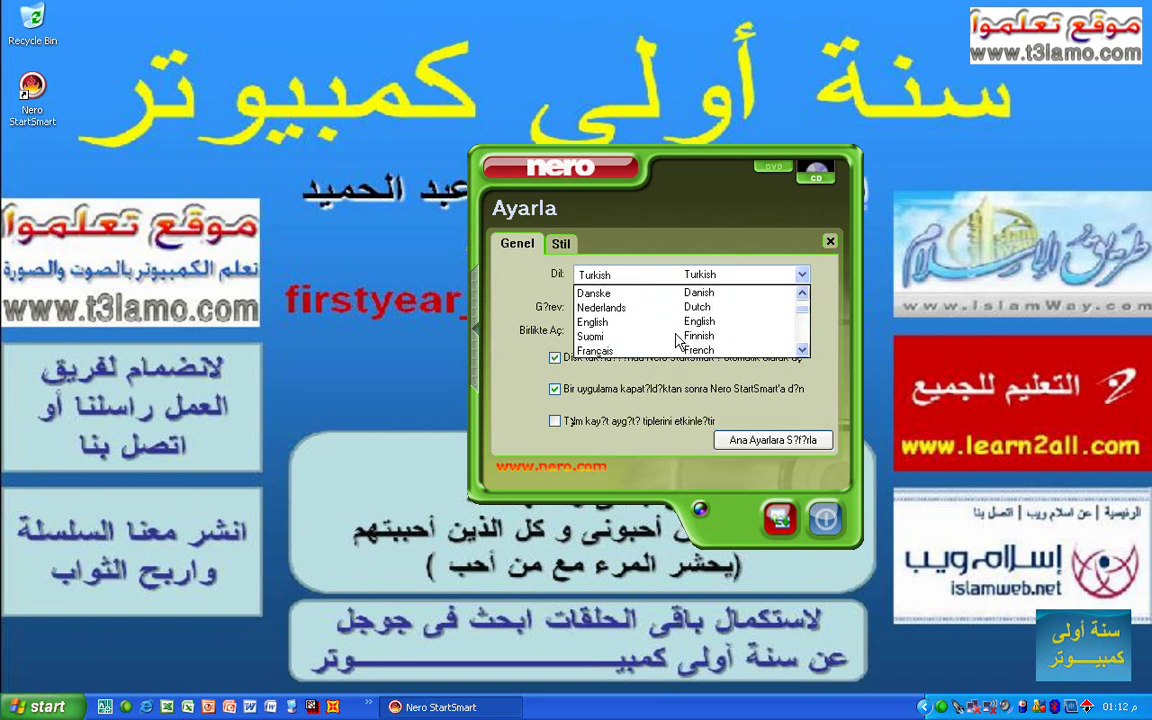
click(662, 322)
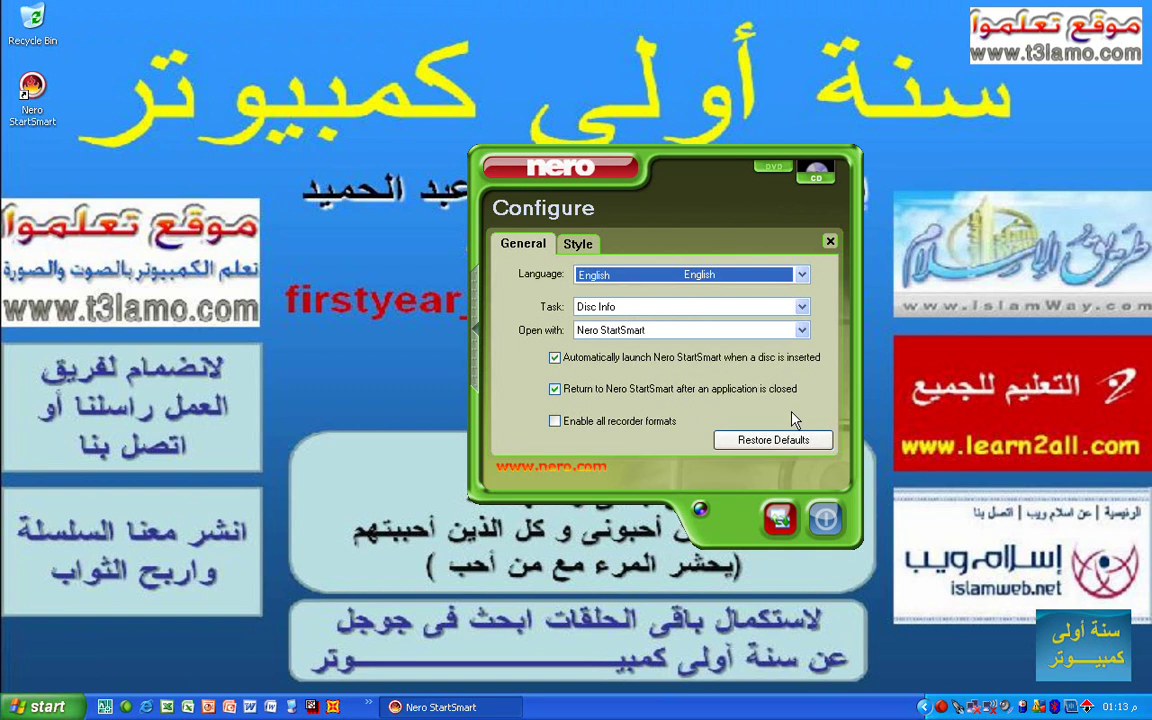
Shift the frame colour slightly toward yellow in the Style settings and close the configuration
click(579, 245)
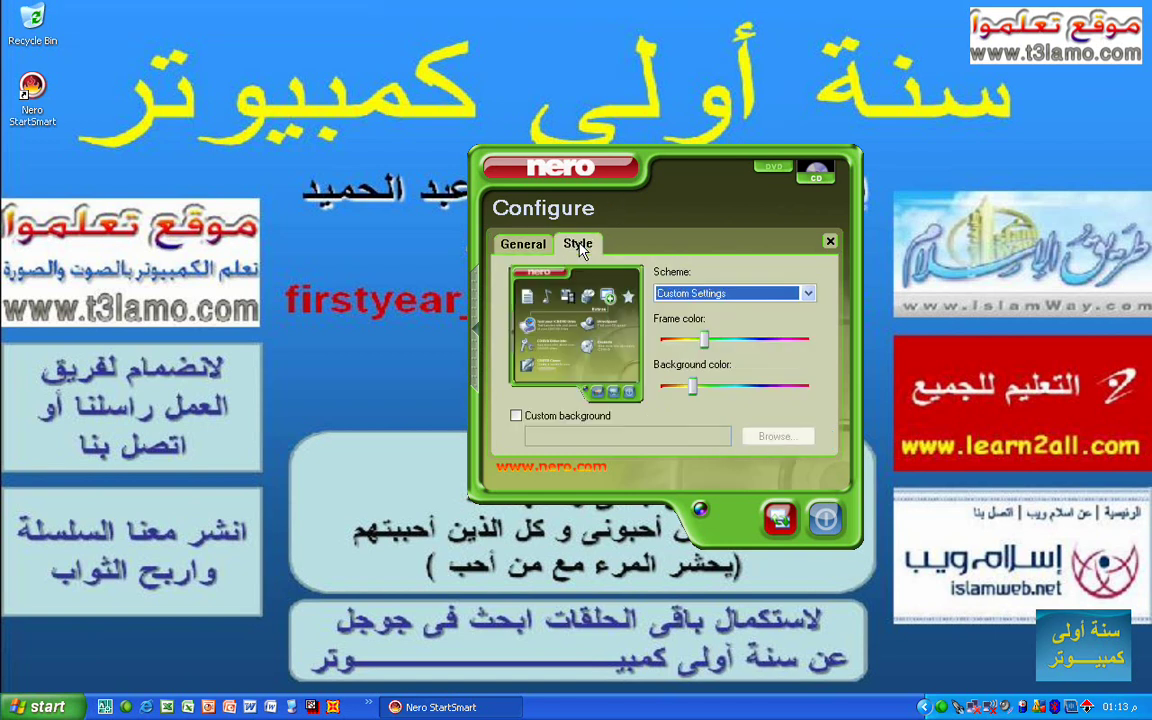
click(705, 342)
mouse_move(705, 342)
mouse_down()
mouse_move(743, 350)
mouse_move(698, 344)
mouse_up()
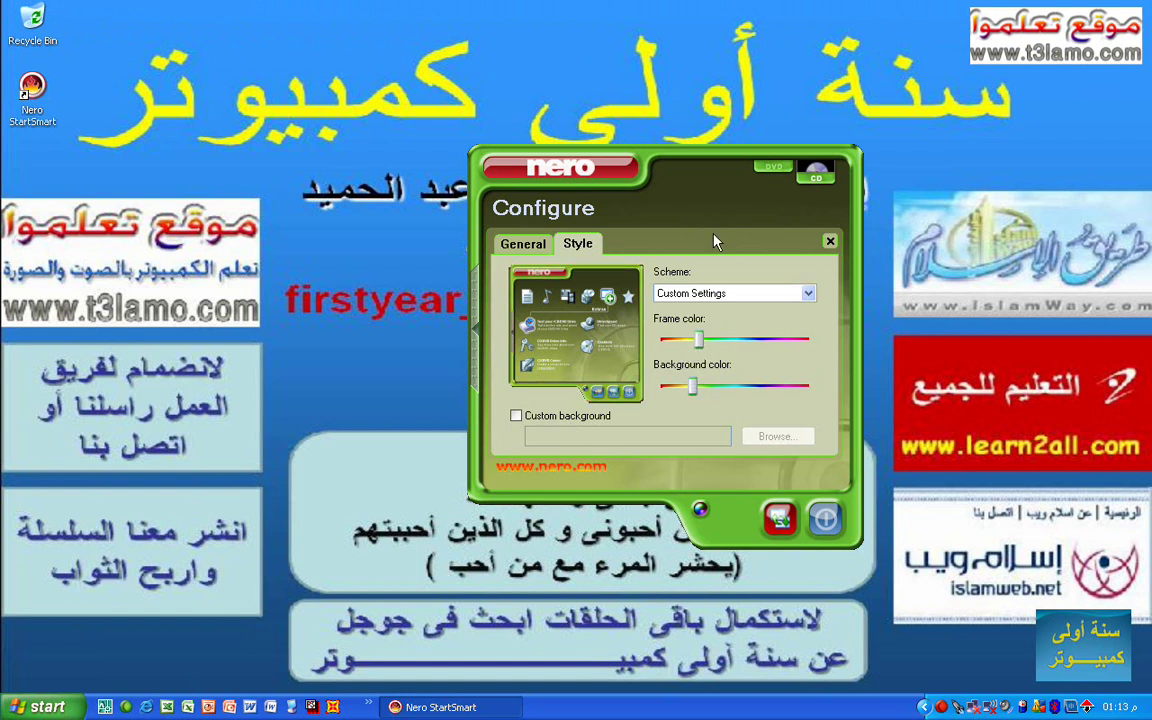
click(831, 243)
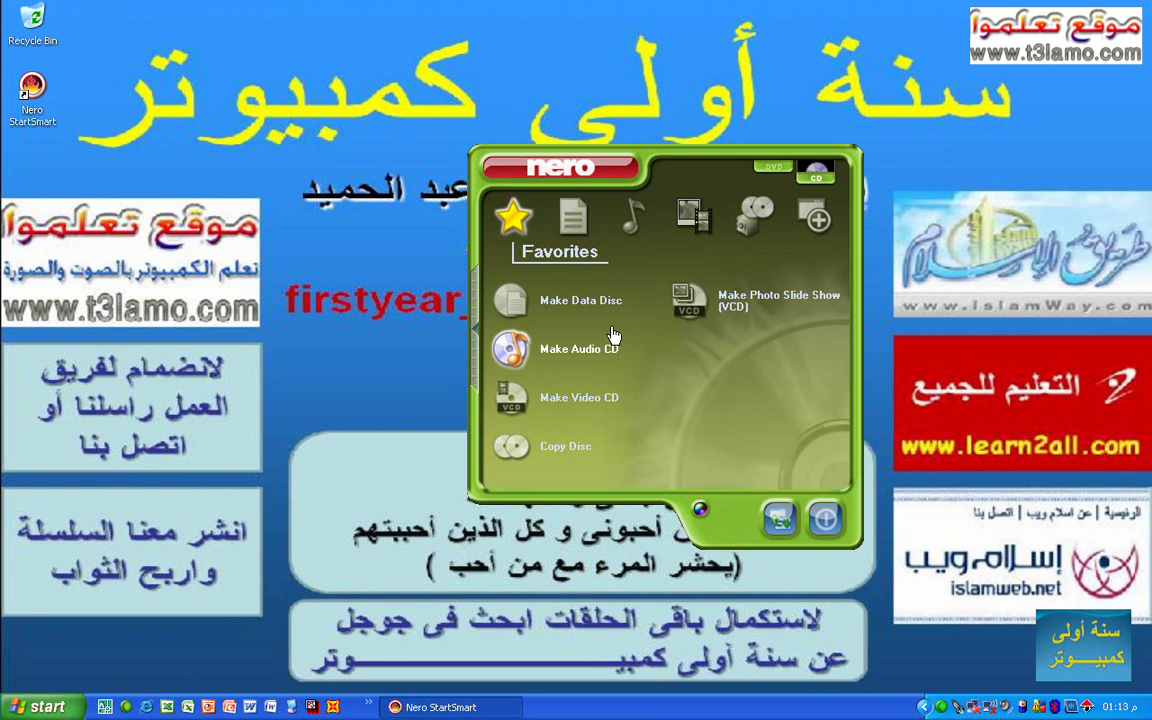
Close Nero StartSmart and refresh the desktop
click(826, 515)
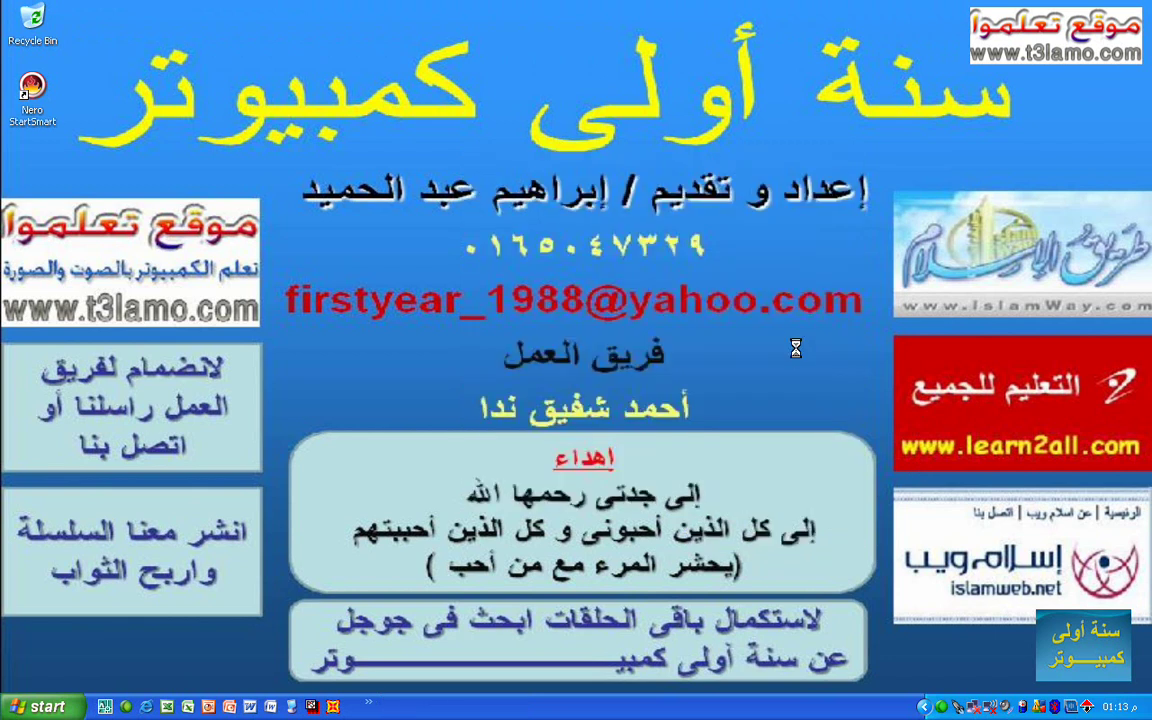
right_click(716, 312)
click(740, 335)
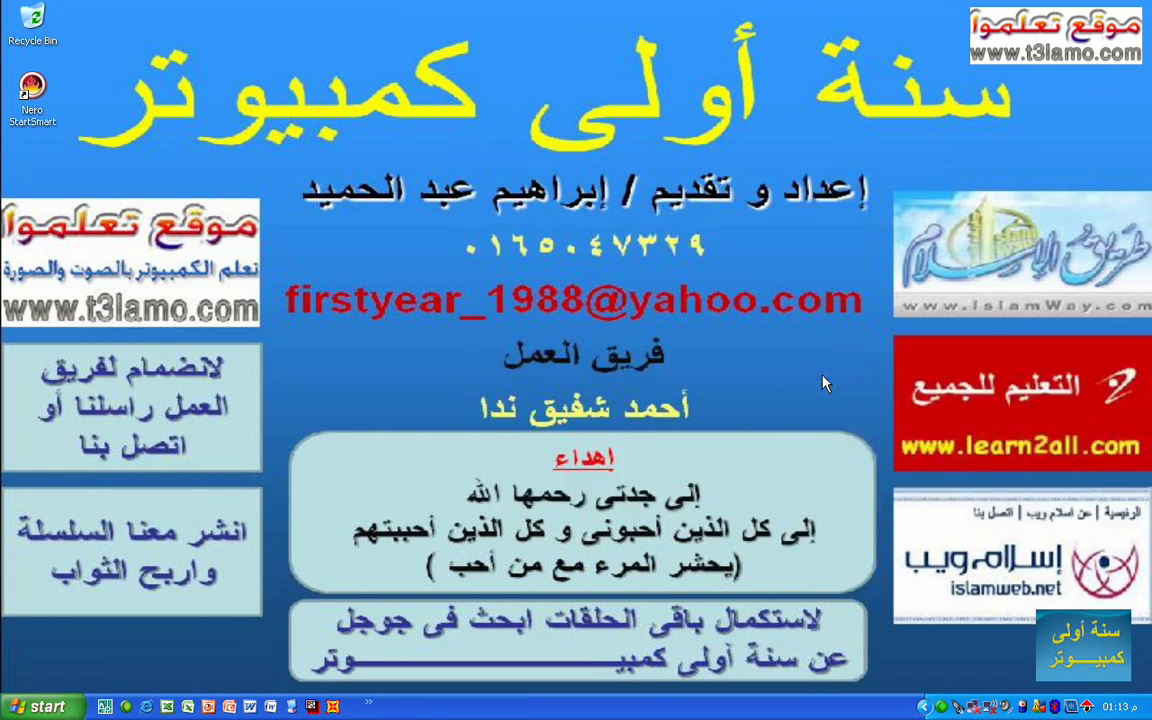